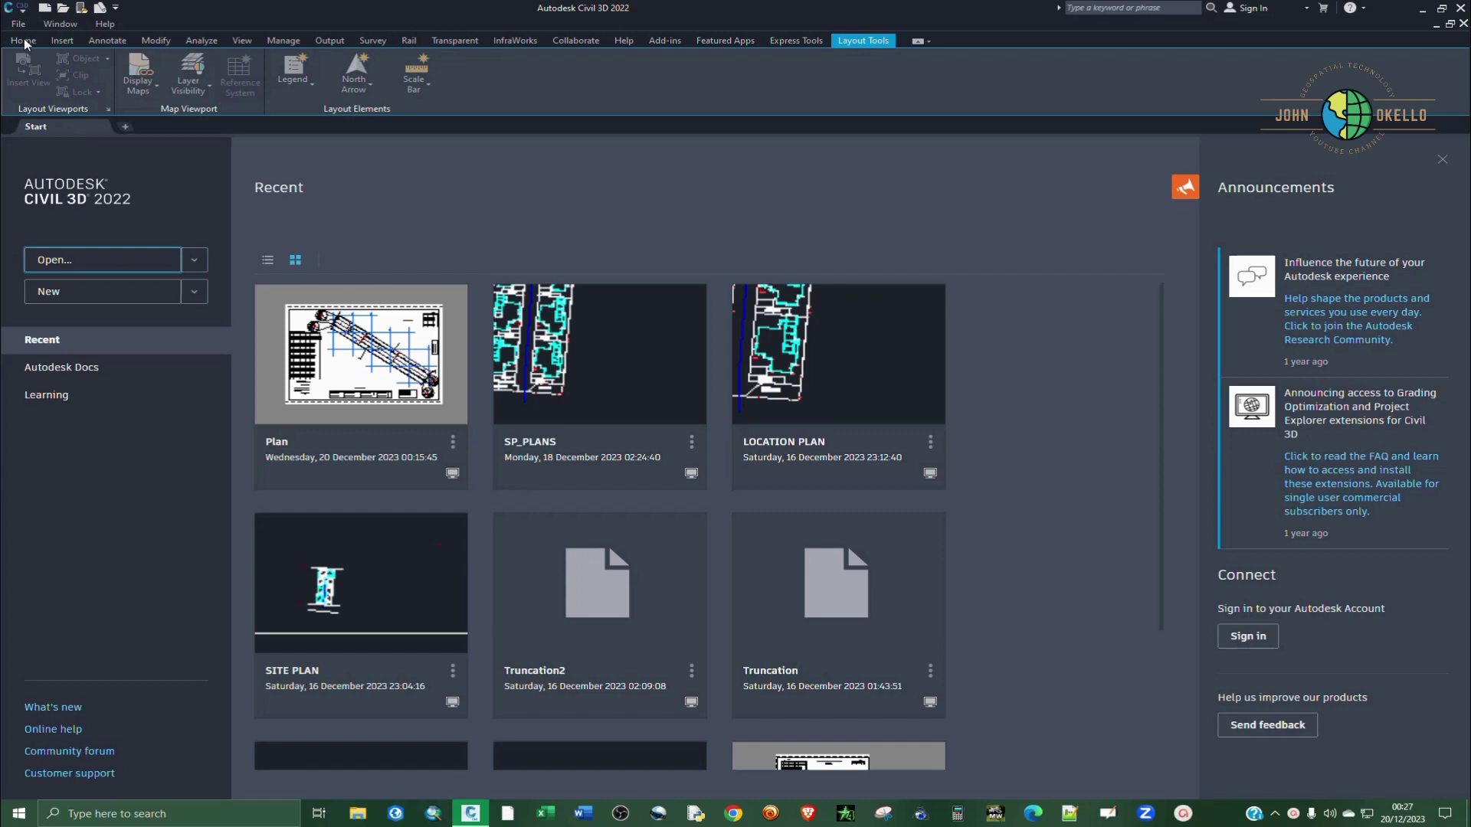
# Open the existing drawing Plan.dwg
pyautogui.click(21, 27)
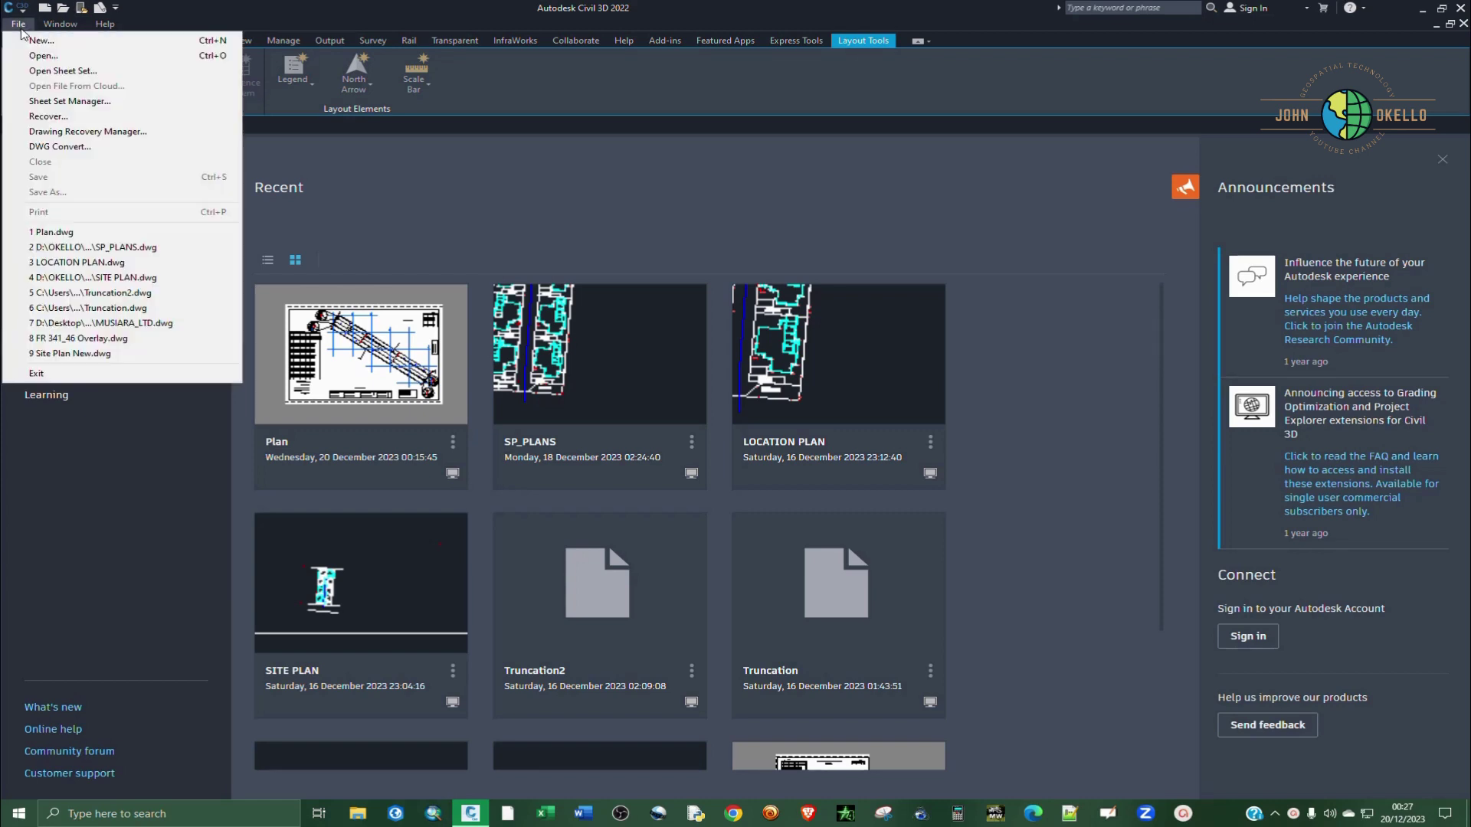
pyautogui.click(26, 59)
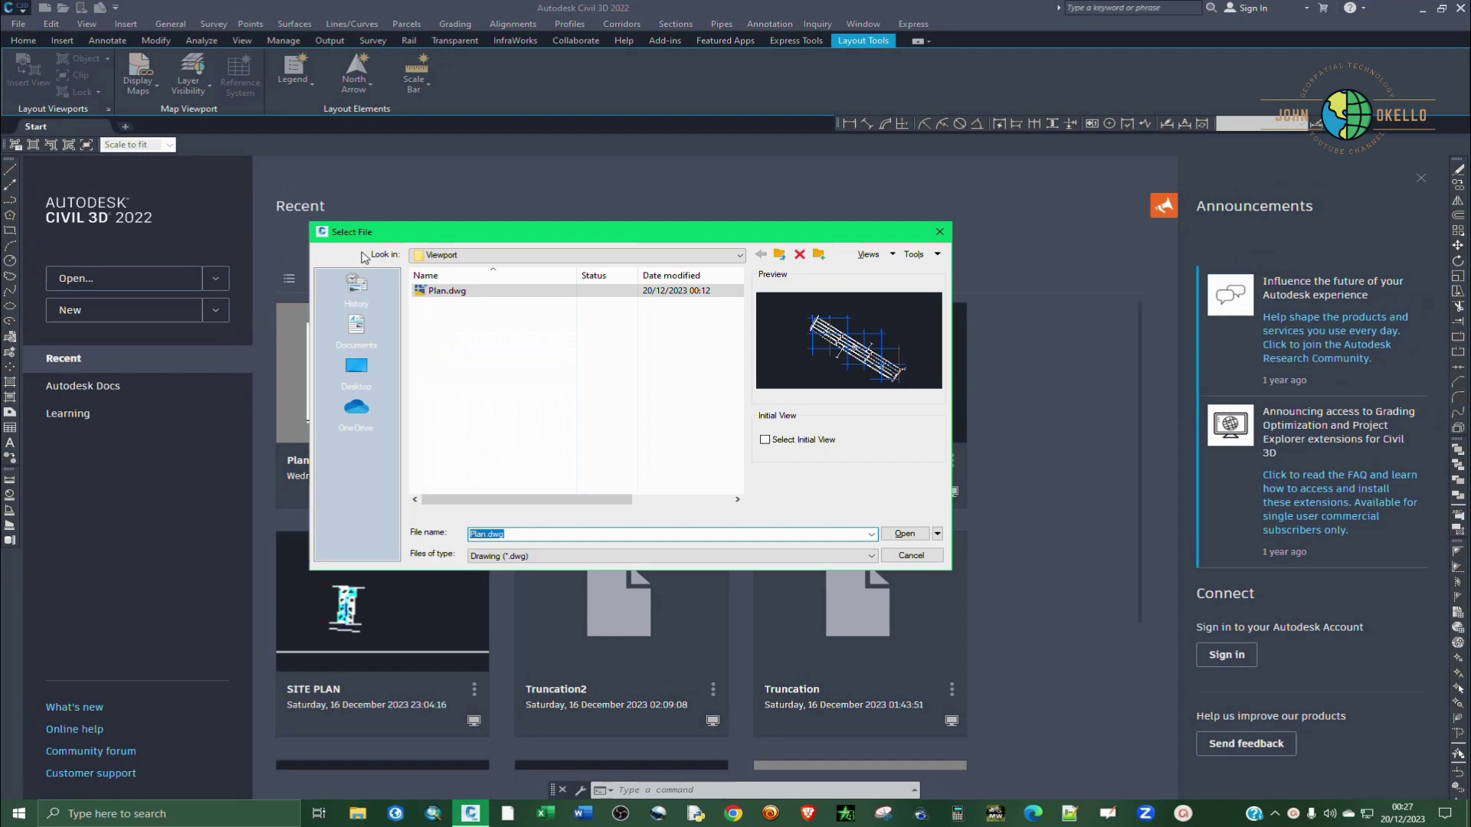
pyautogui.click(483, 292)
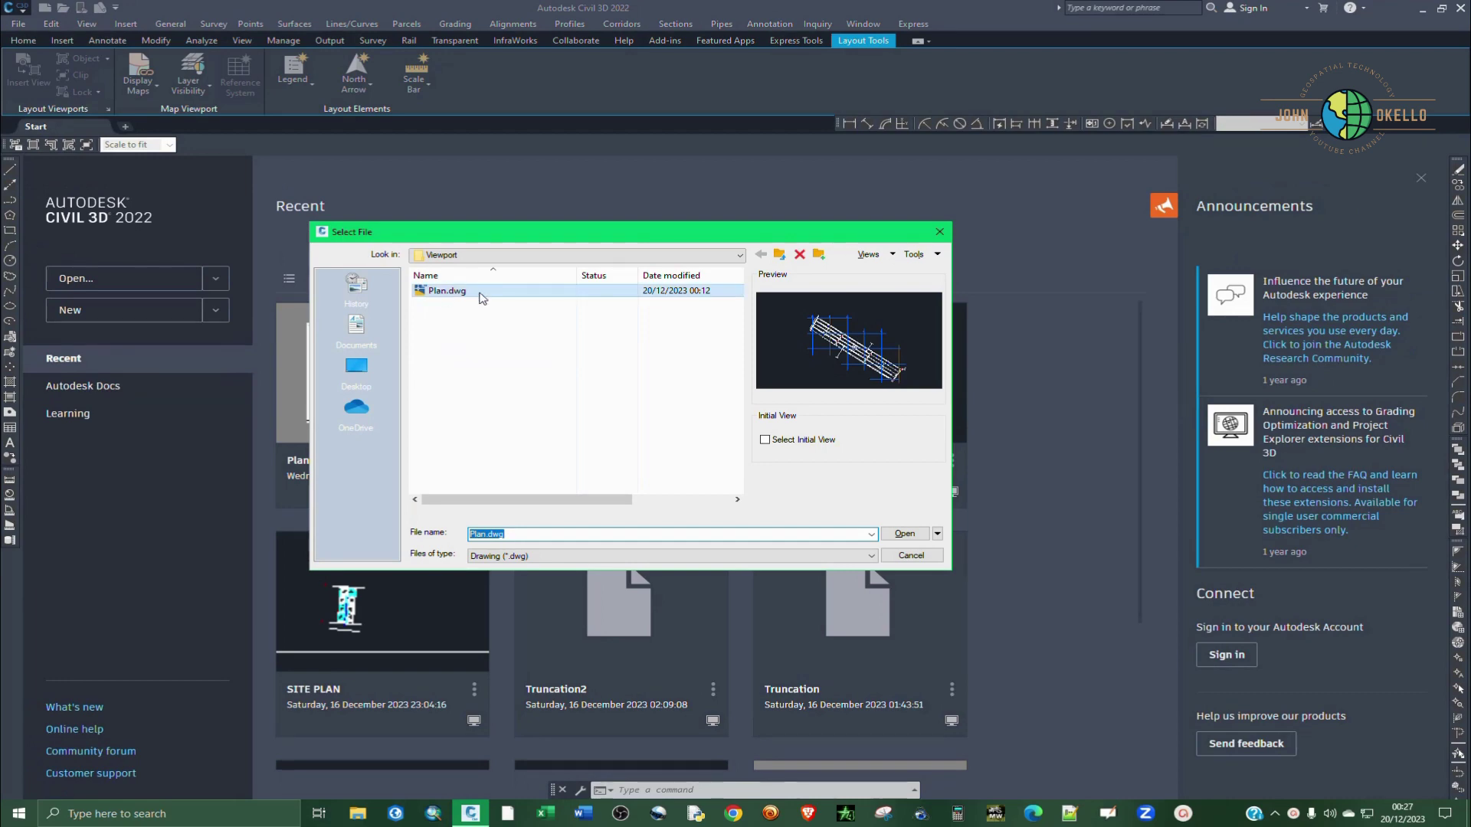
pyautogui.click(905, 534)
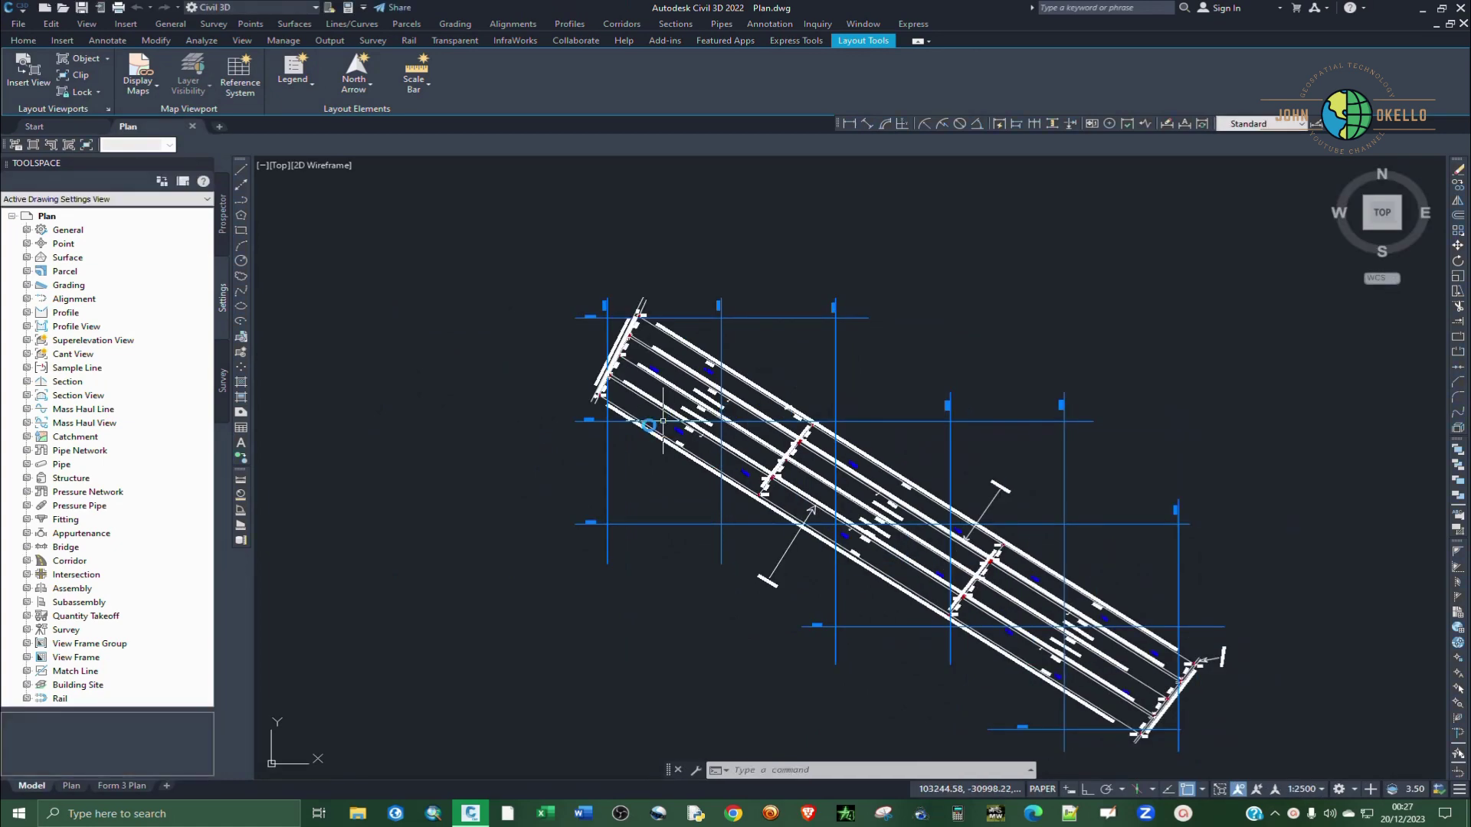
pyautogui.scroll(5, 665, 347)
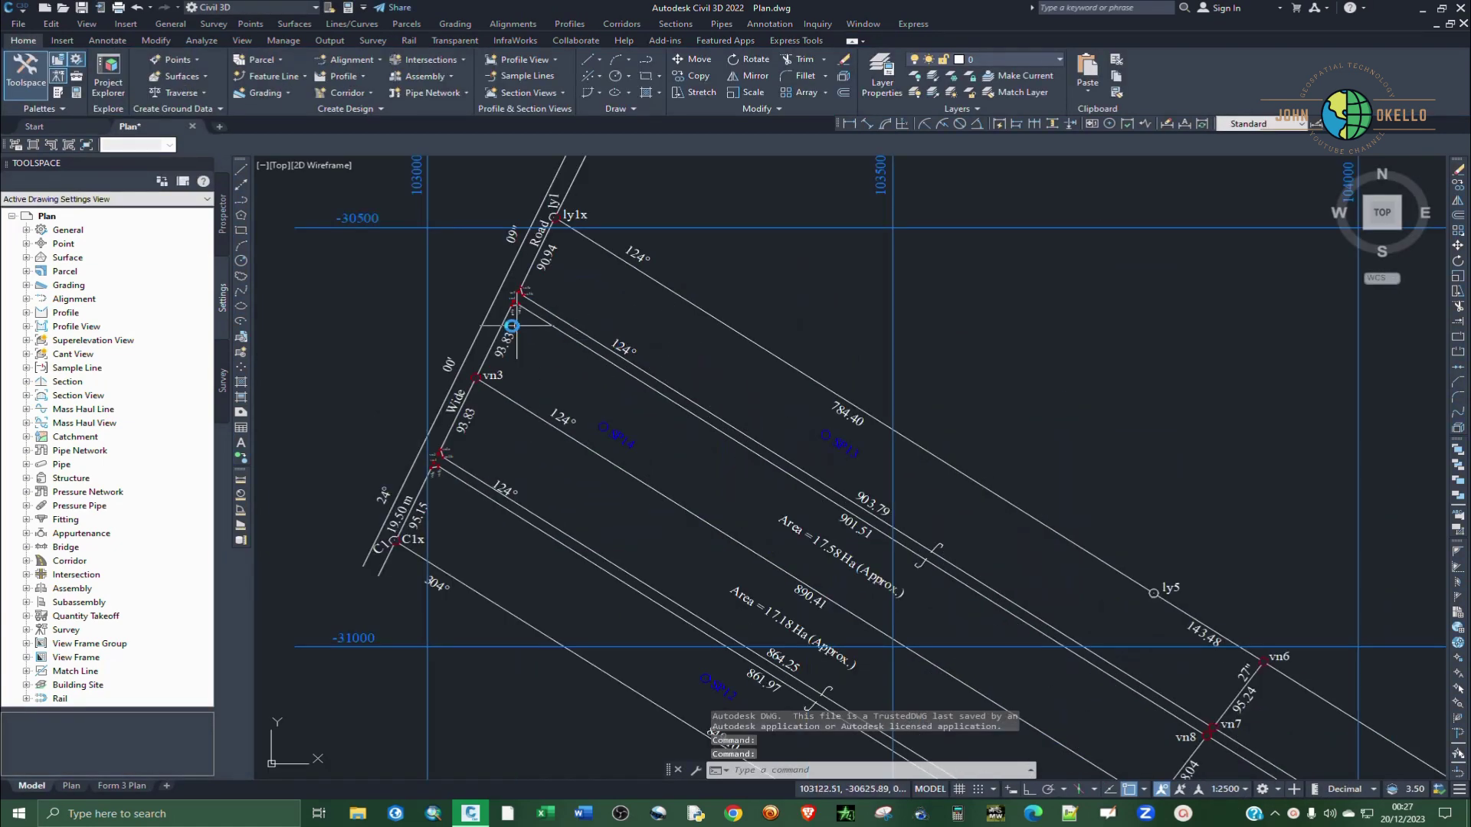
pyautogui.scroll(5, 506, 289)
pyautogui.scroll(-3, 652, 368)
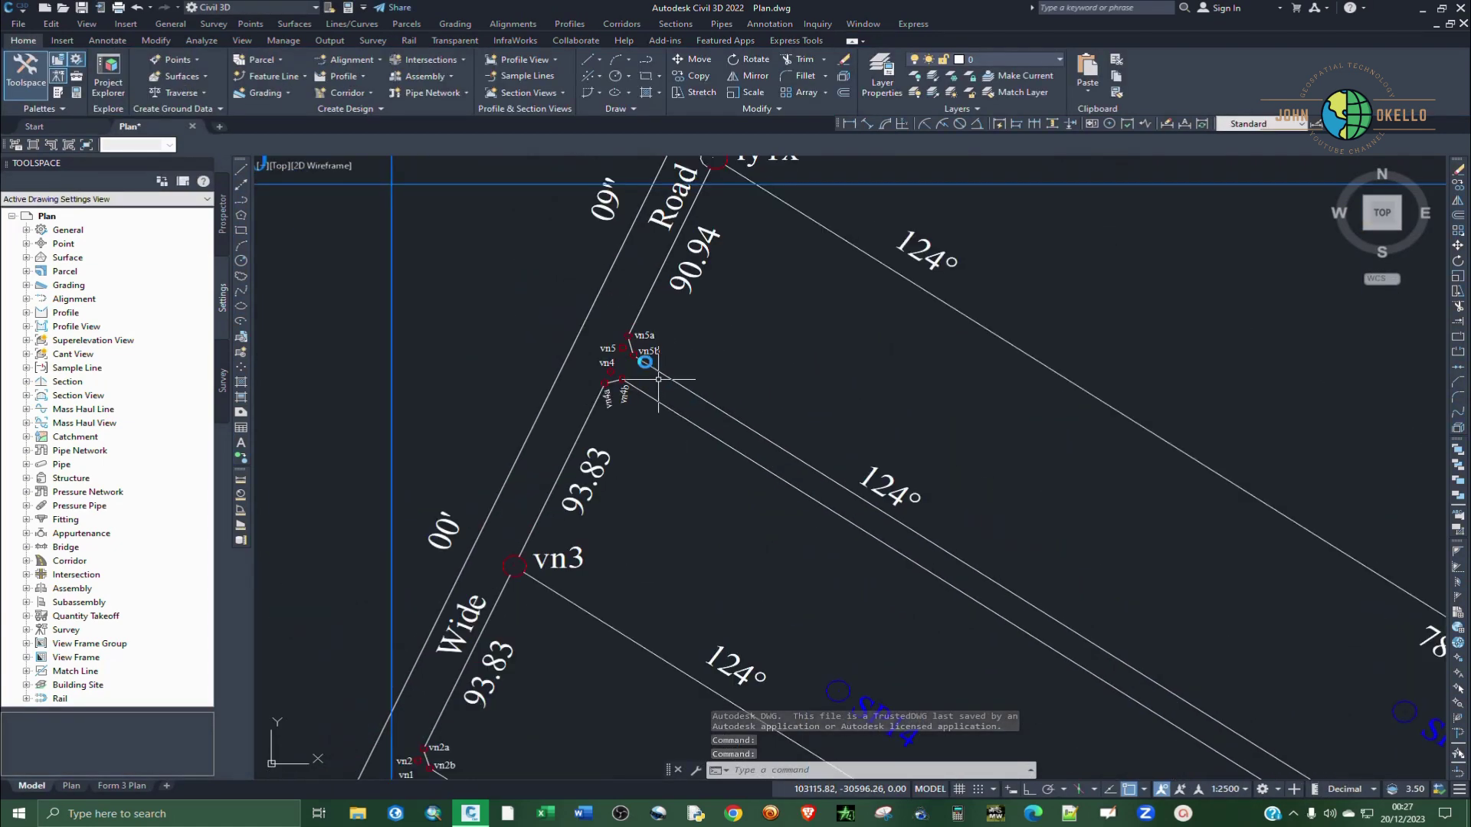
pyautogui.scroll(5, 613, 327)
pyautogui.scroll(-5, 655, 312)
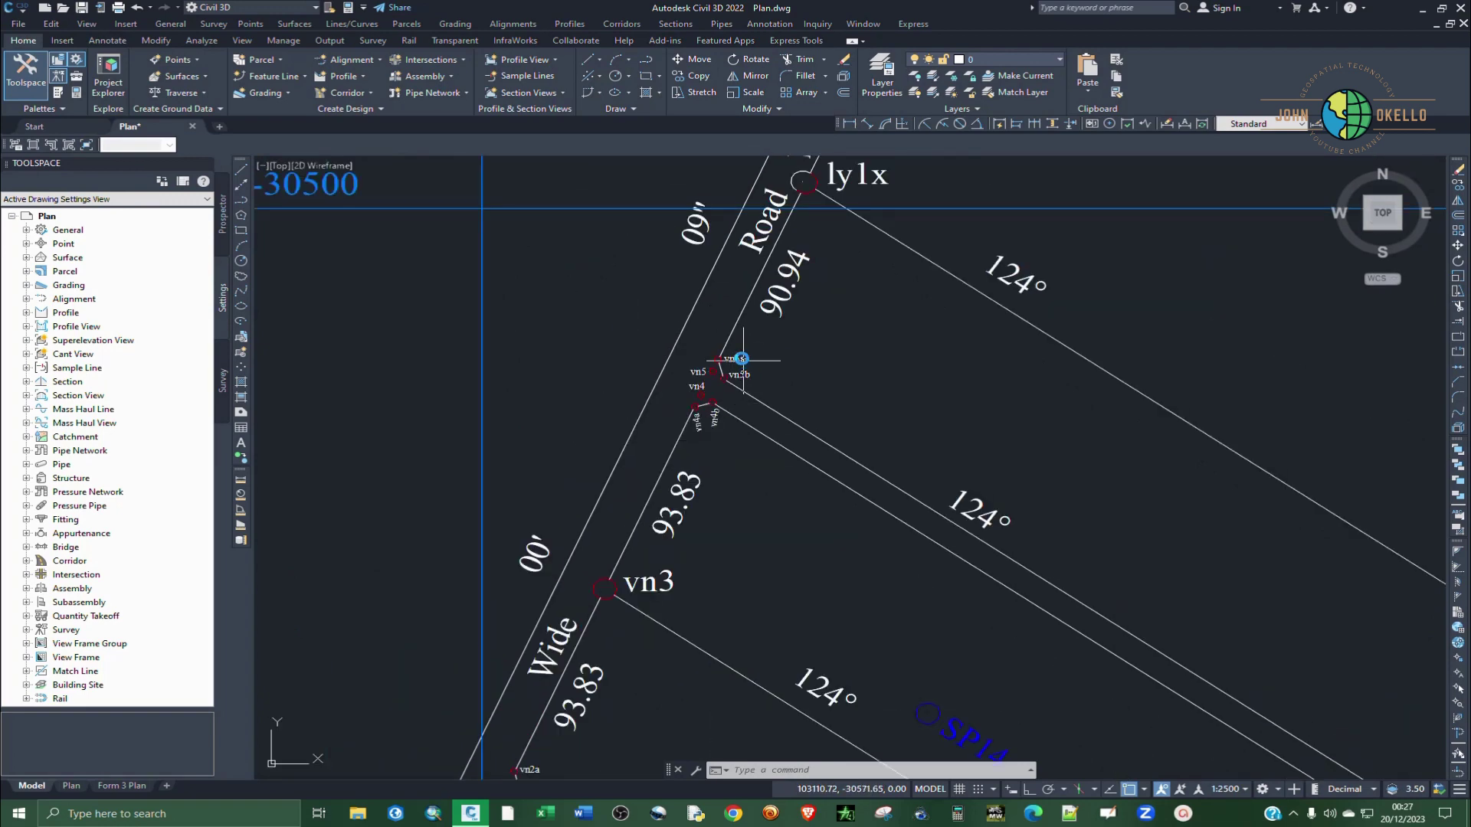
pyautogui.scroll(-2, 766, 353)
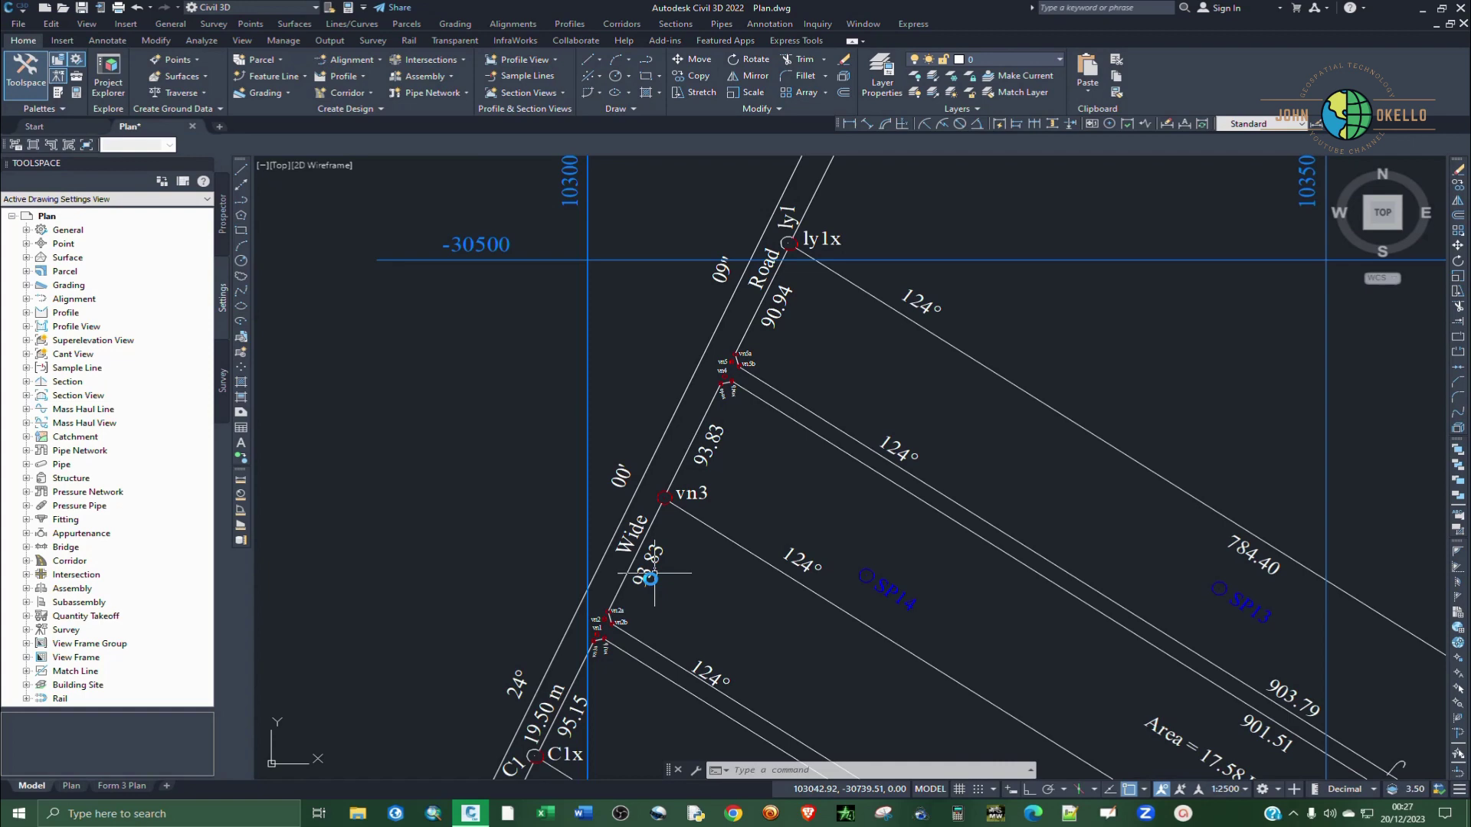
pyautogui.scroll(-1, 631, 516)
pyautogui.scroll(3, 674, 536)
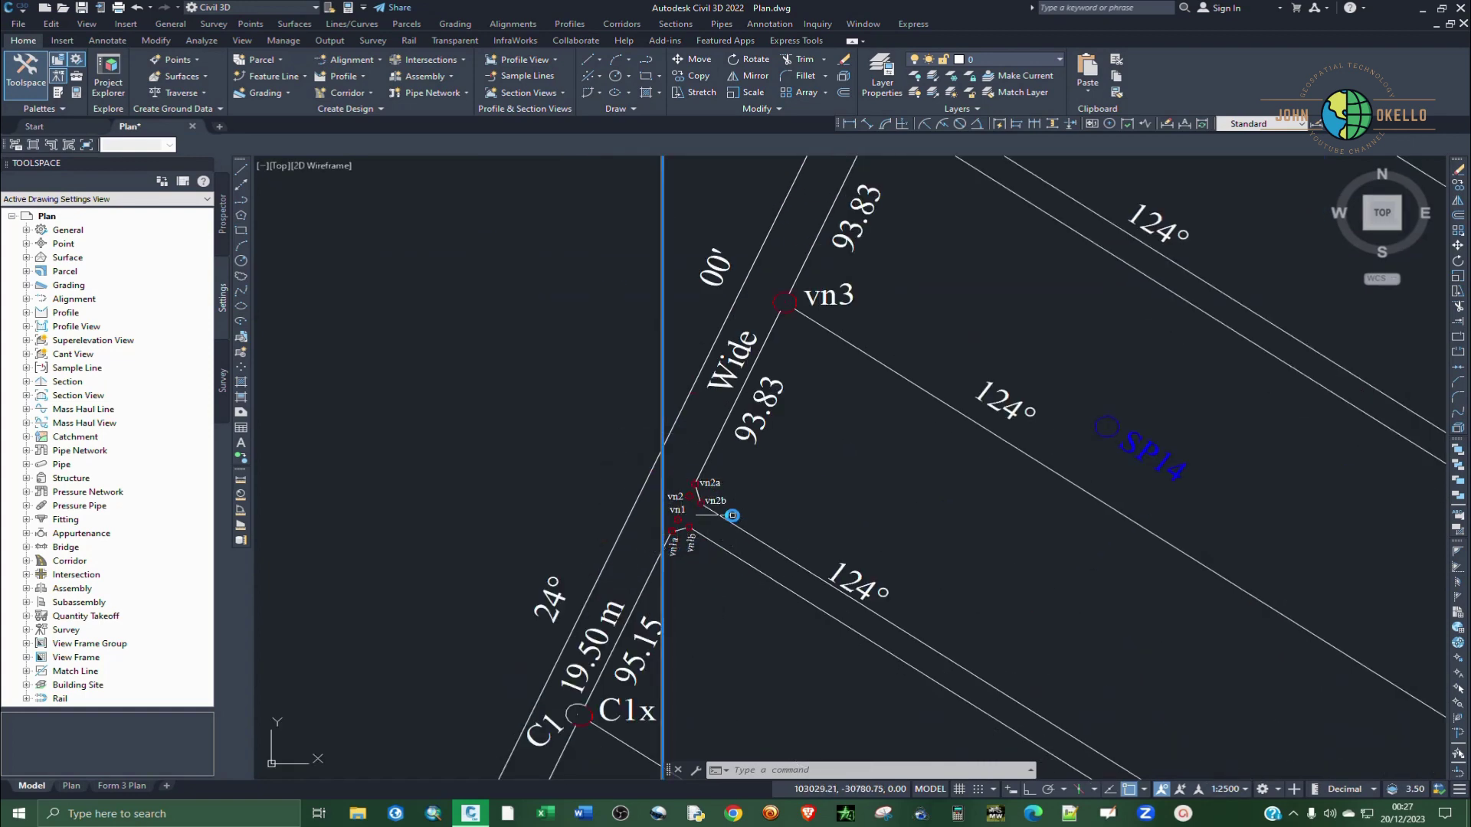
pyautogui.scroll(4, 718, 487)
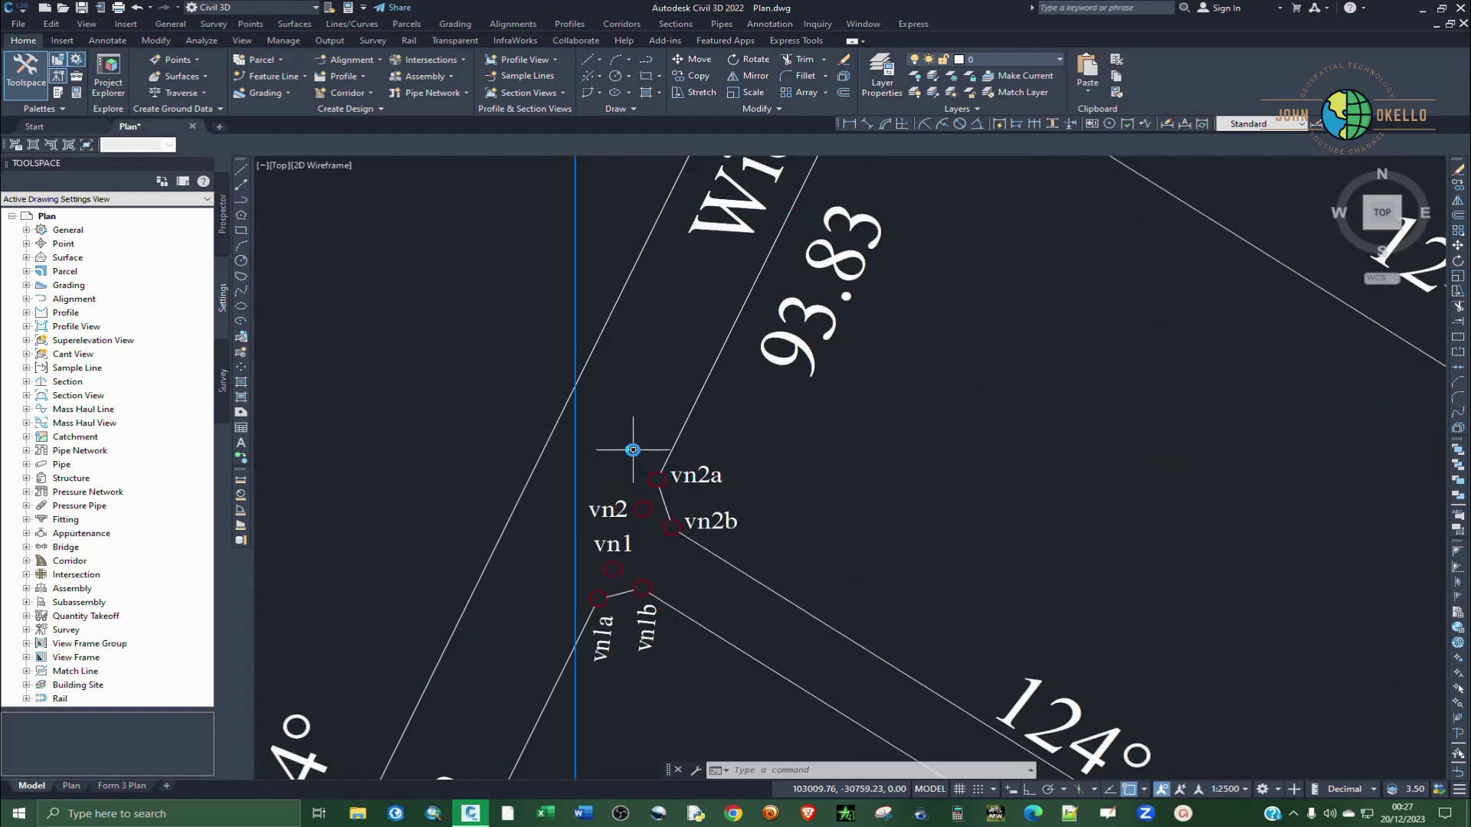
pyautogui.scroll(-6, 633, 450)
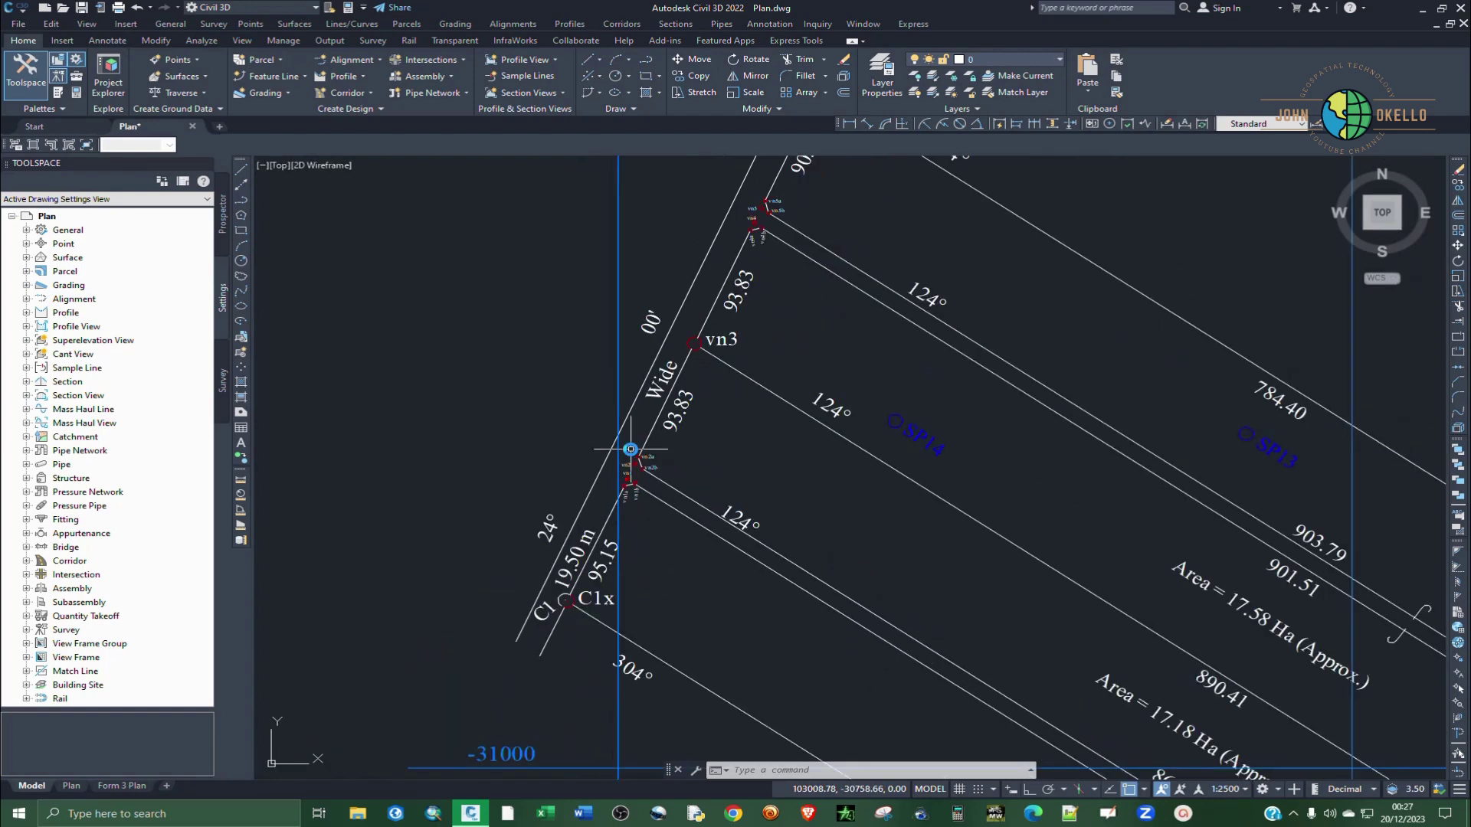
pyautogui.click(121, 786)
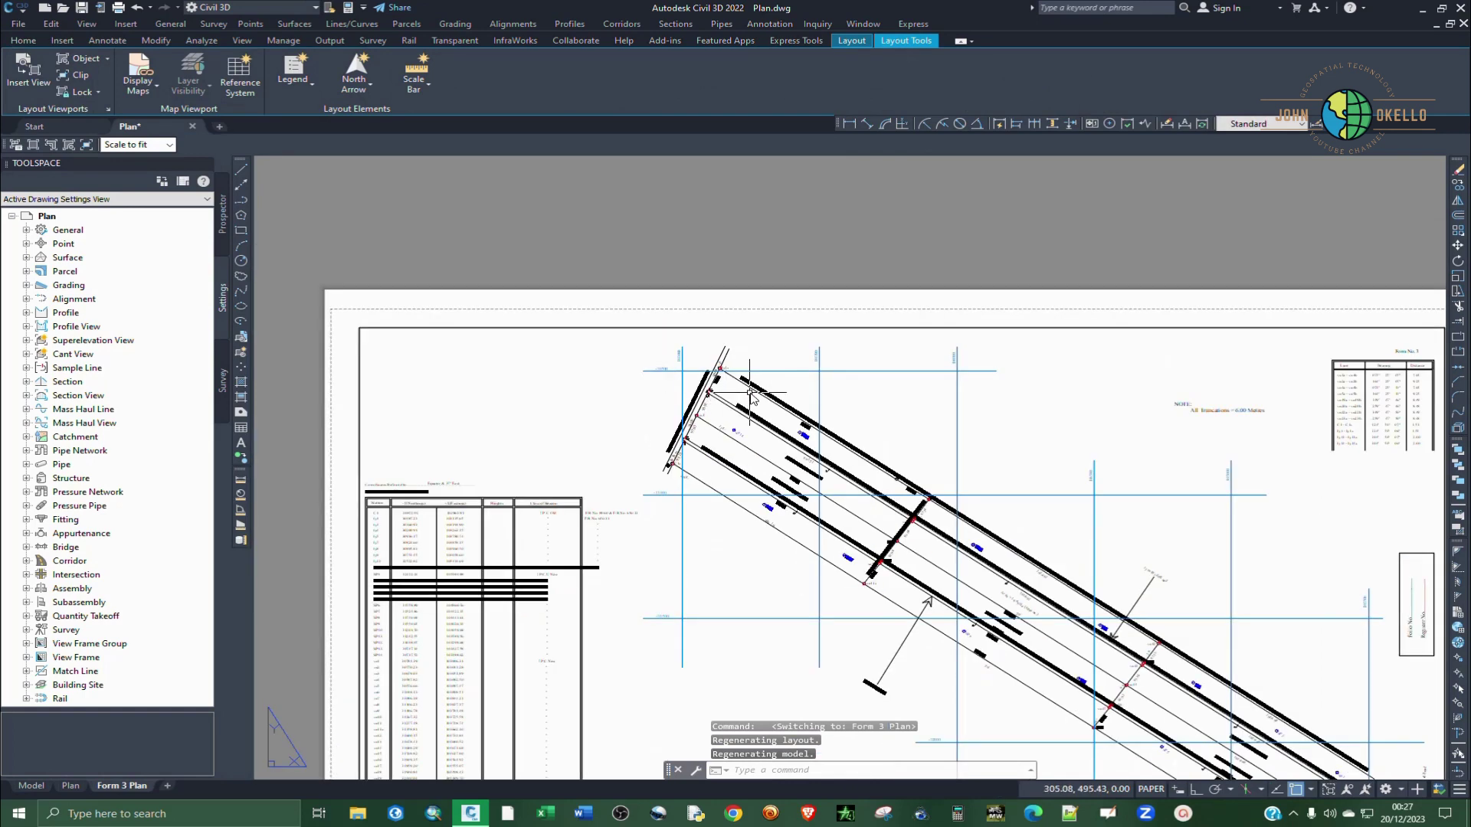
pyautogui.scroll(4, 750, 394)
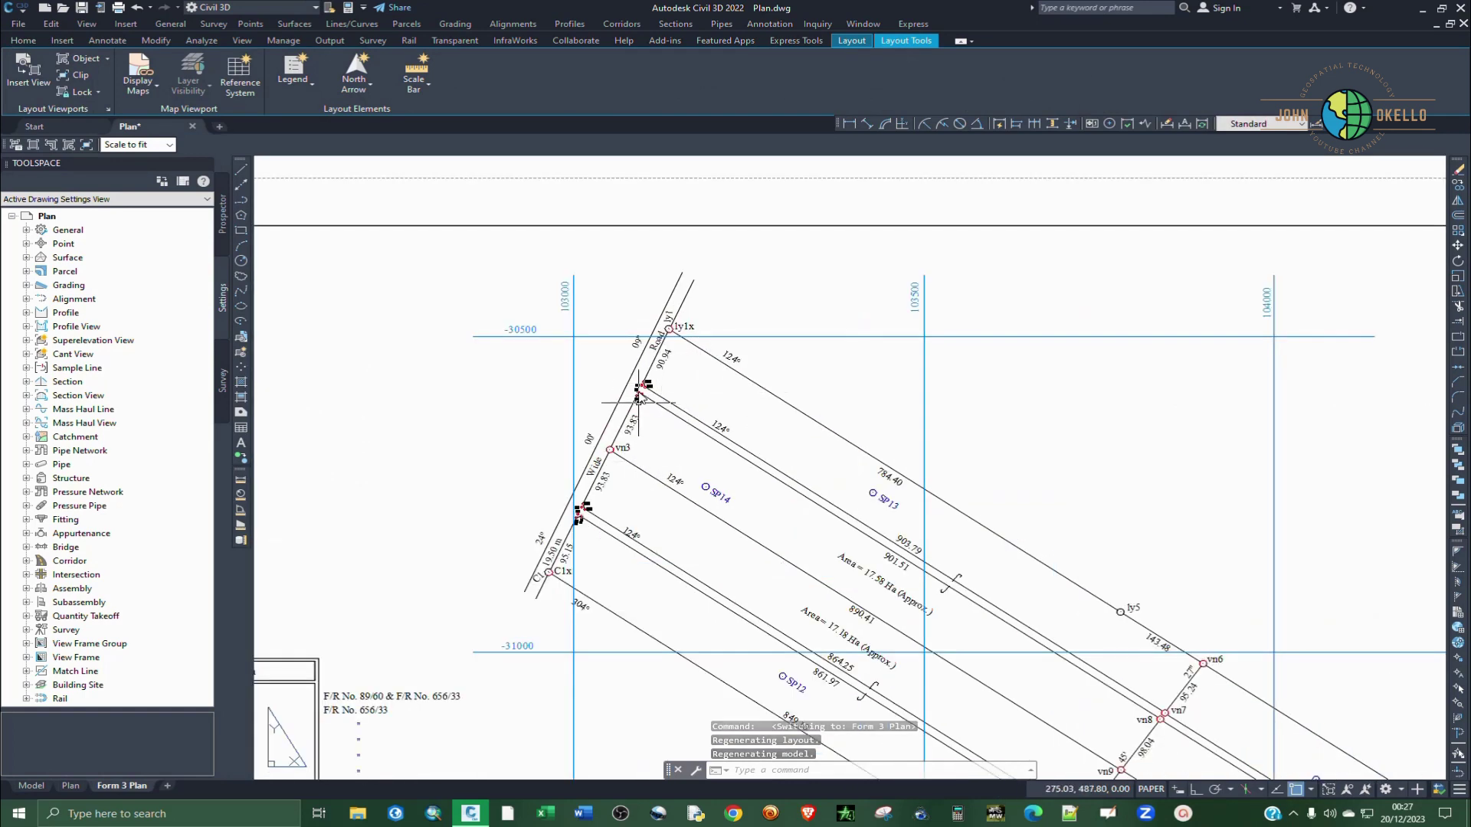
pyautogui.scroll(4, 634, 375)
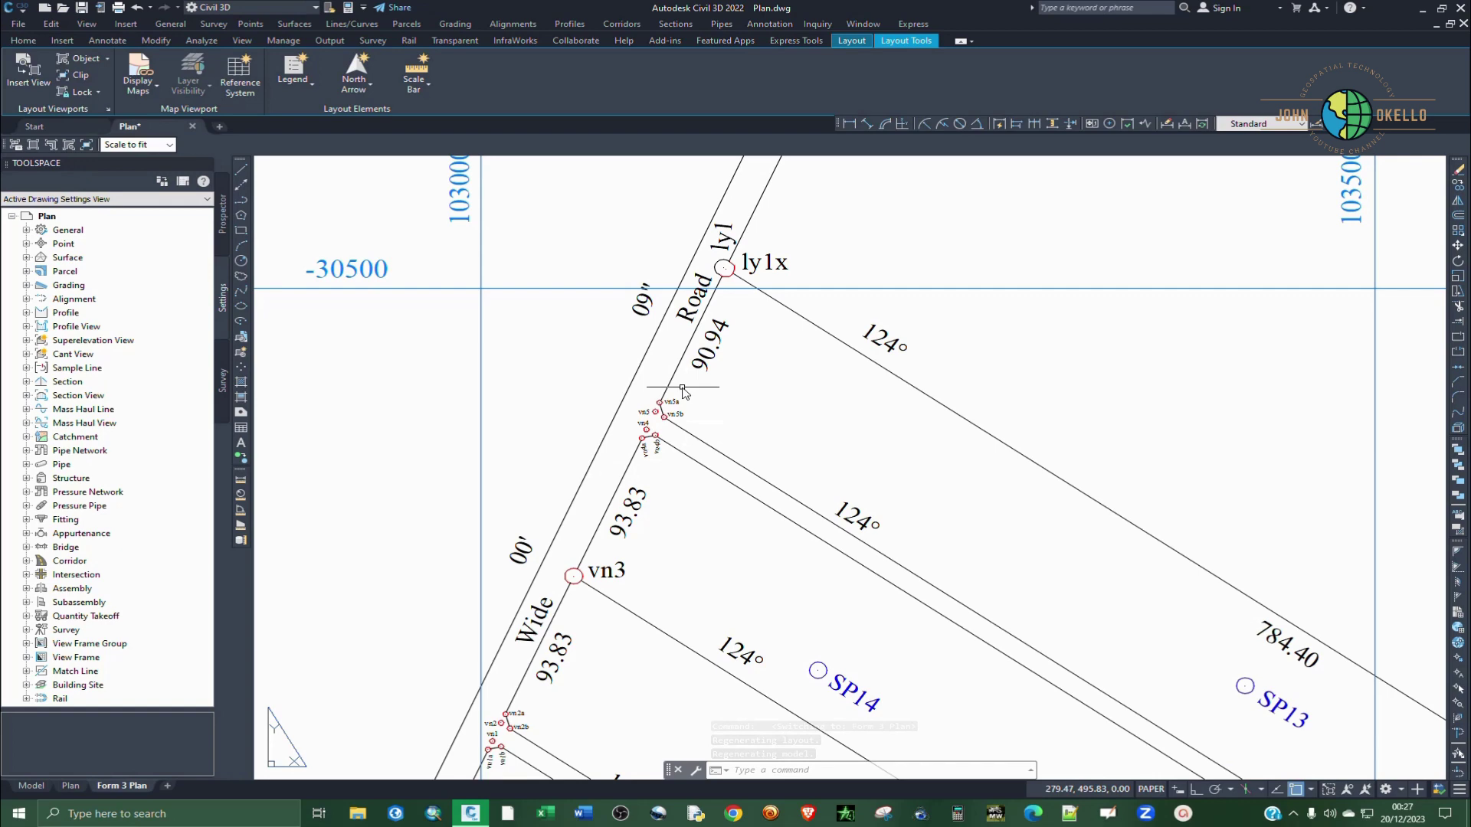
pyautogui.scroll(-6, 683, 392)
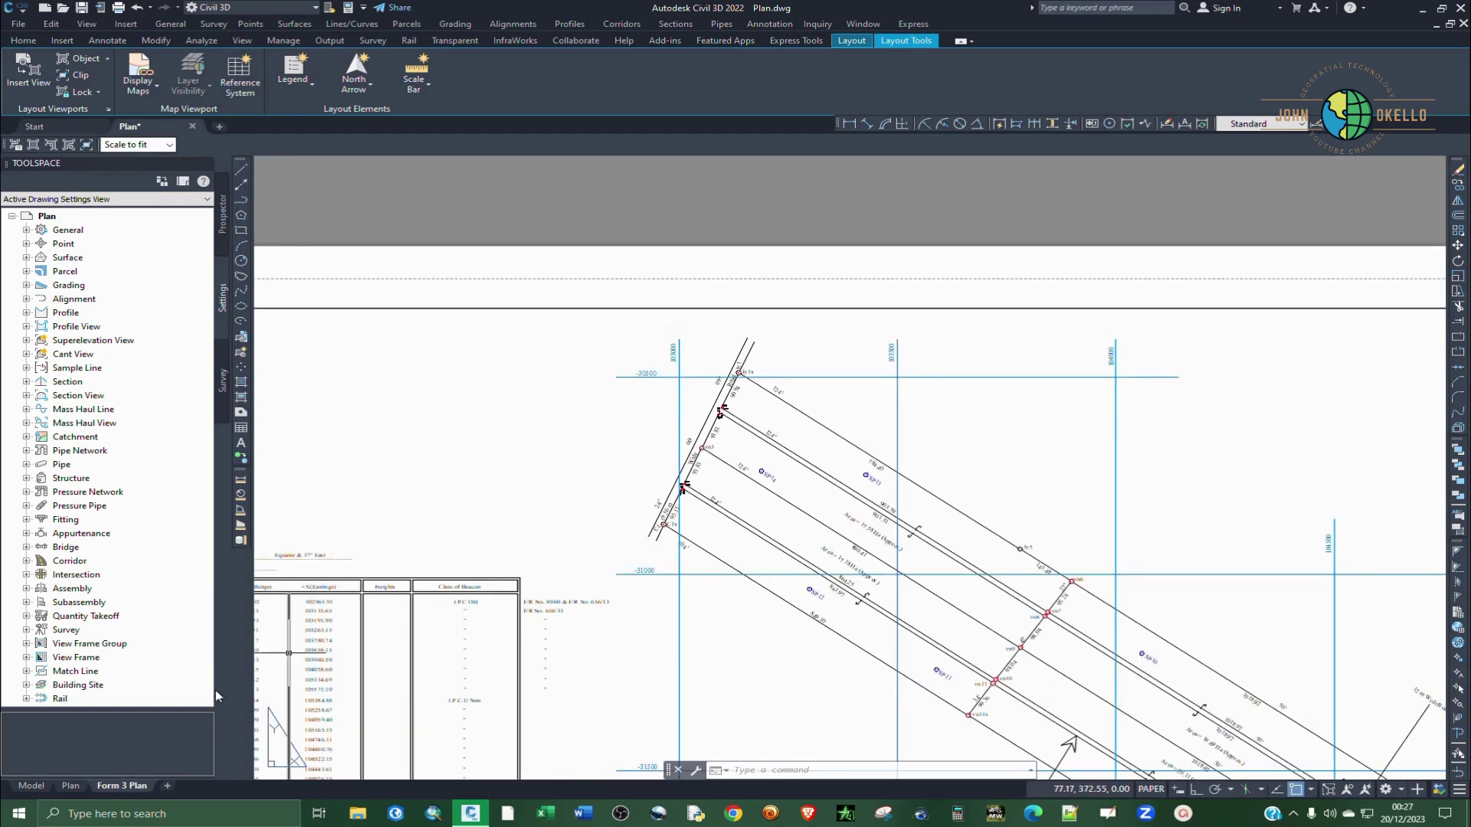
pyautogui.click(36, 788)
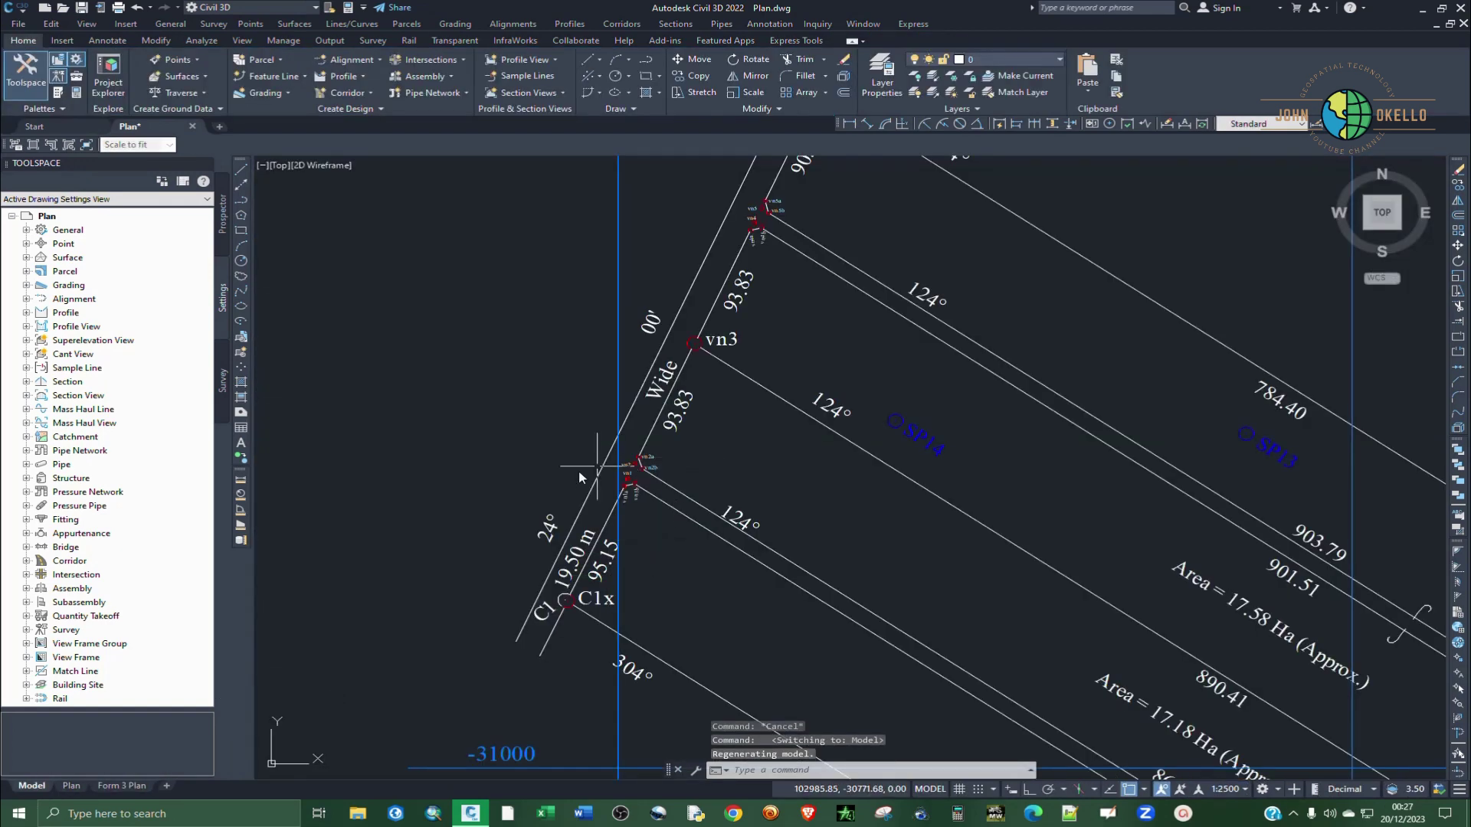
pyautogui.scroll(-3, 570, 473)
pyautogui.scroll(-4, 678, 425)
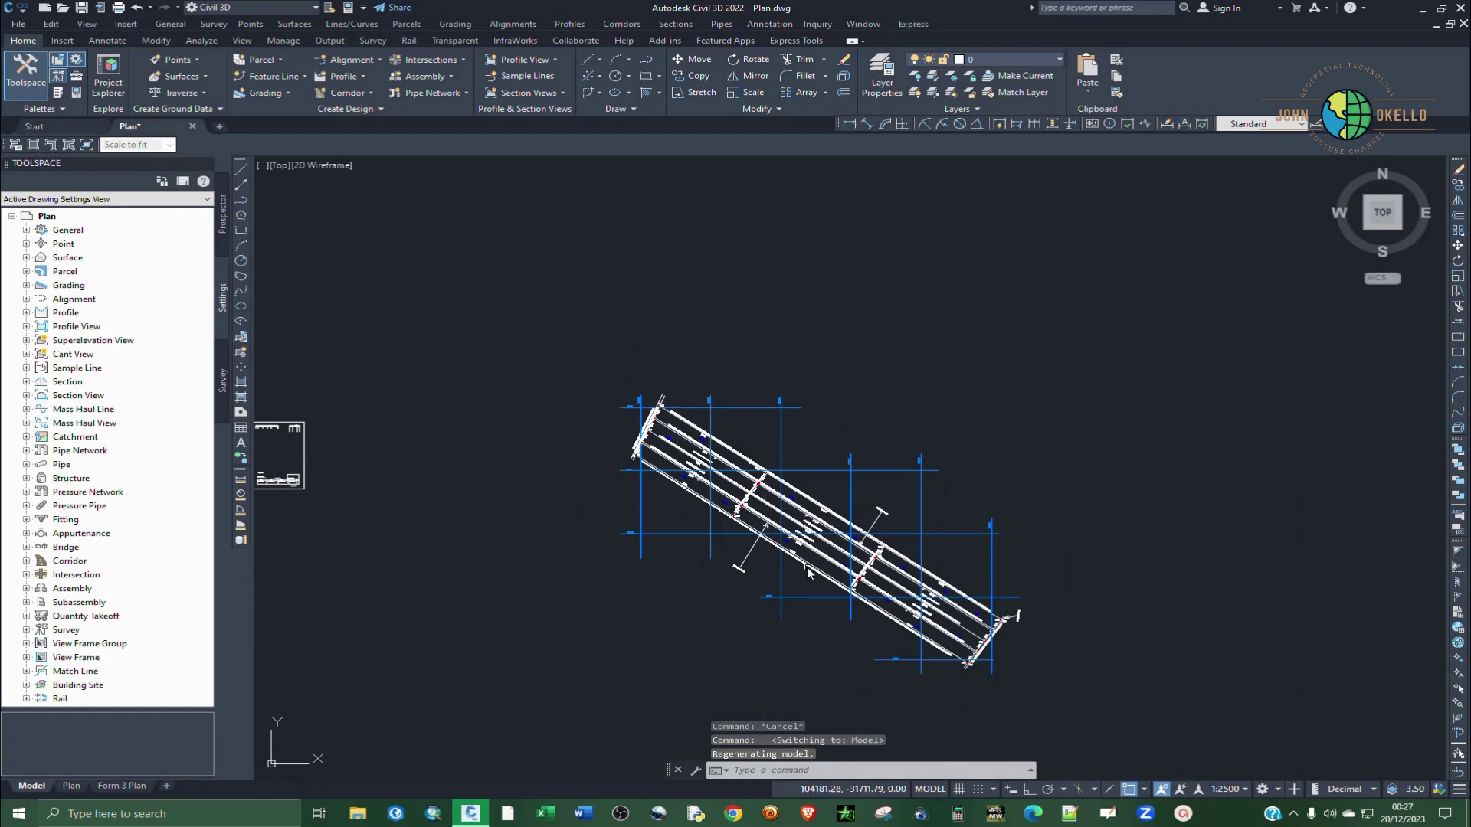
pyautogui.scroll(4, 810, 571)
pyautogui.scroll(4, 836, 546)
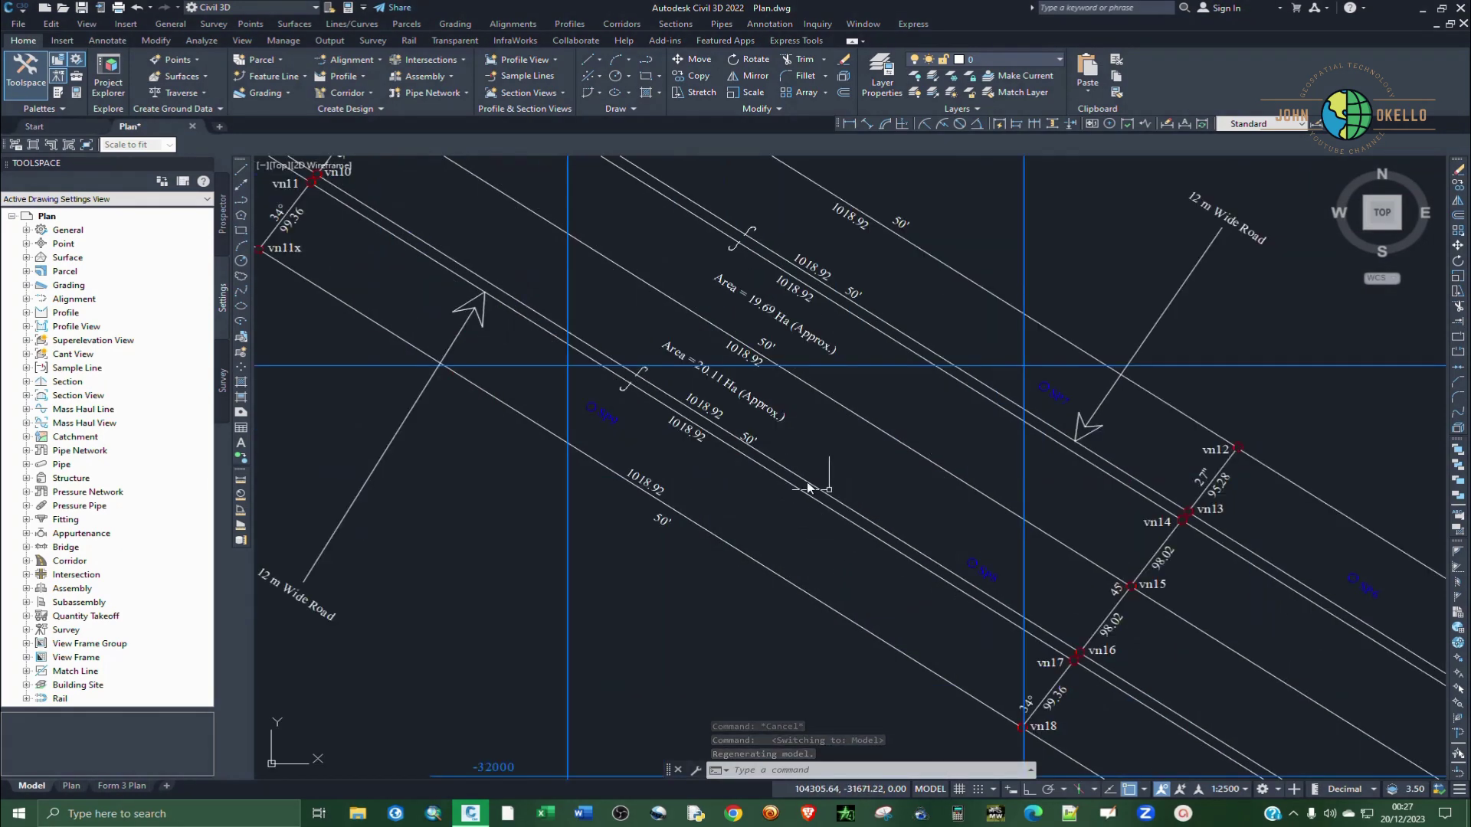
pyautogui.scroll(-4, 918, 542)
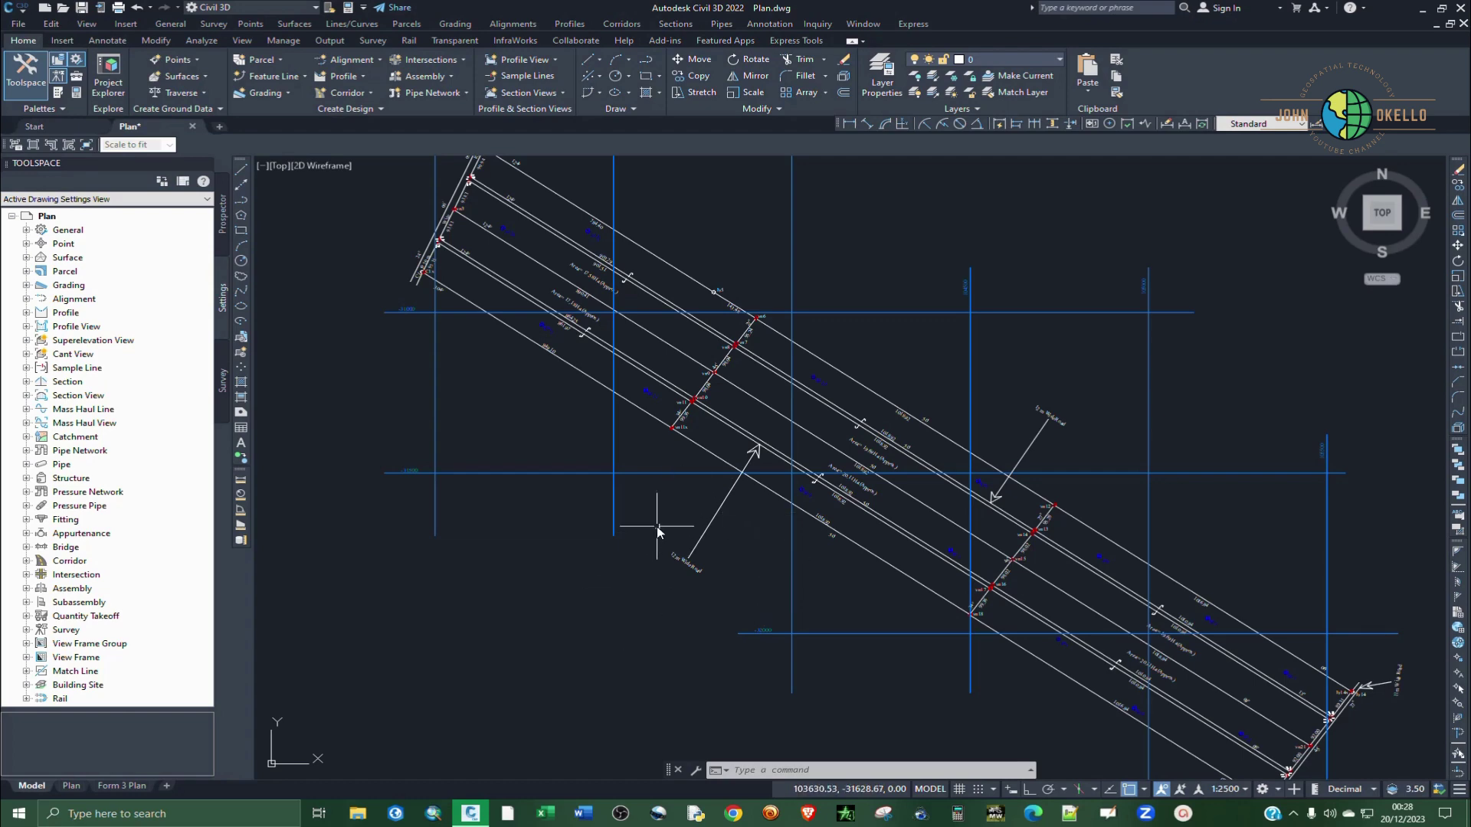
pyautogui.scroll(-3, 657, 529)
pyautogui.scroll(3, 574, 330)
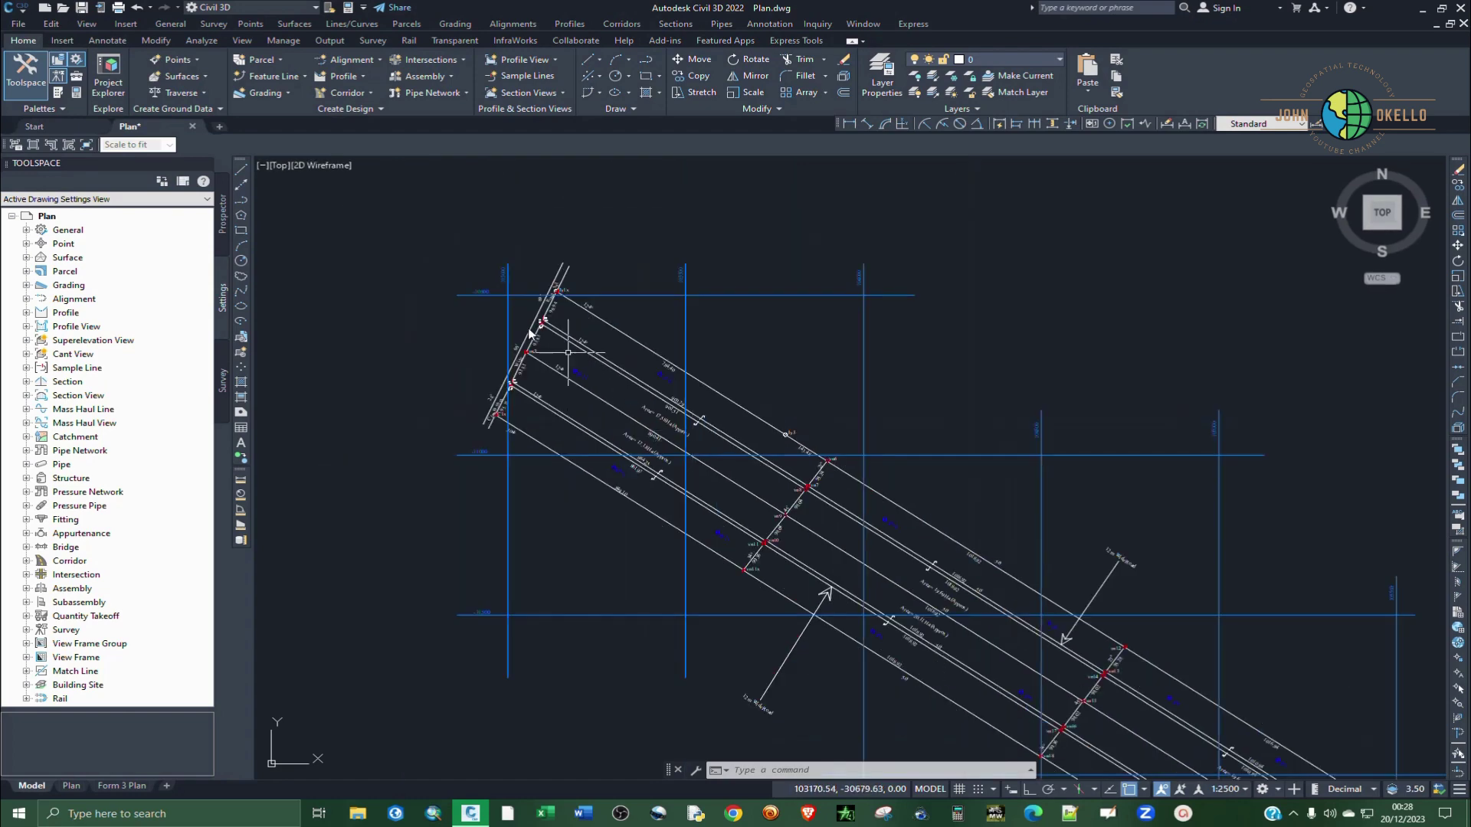
pyautogui.scroll(2, 567, 352)
pyautogui.scroll(4, 600, 329)
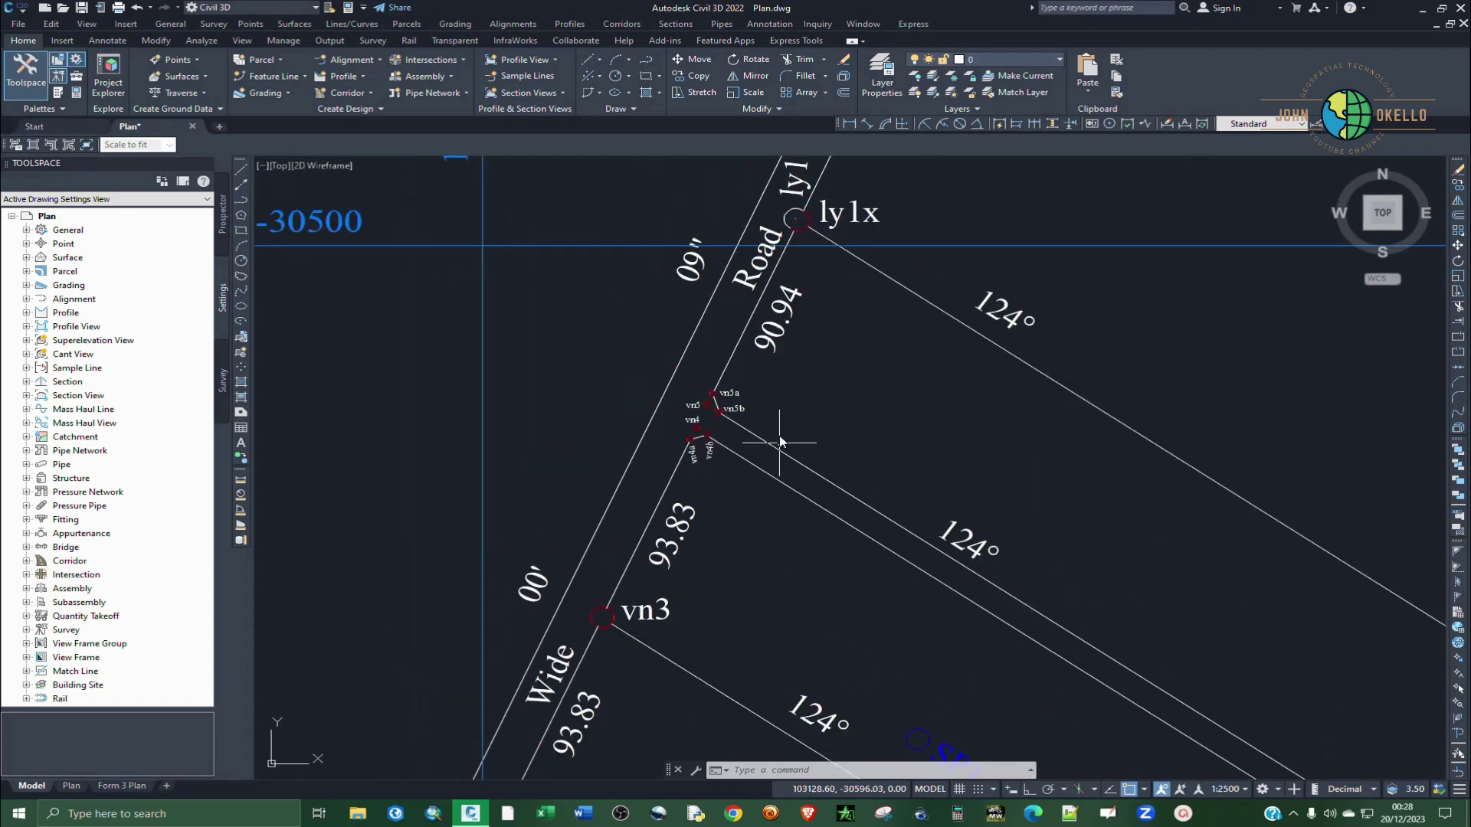
pyautogui.scroll(-5, 781, 442)
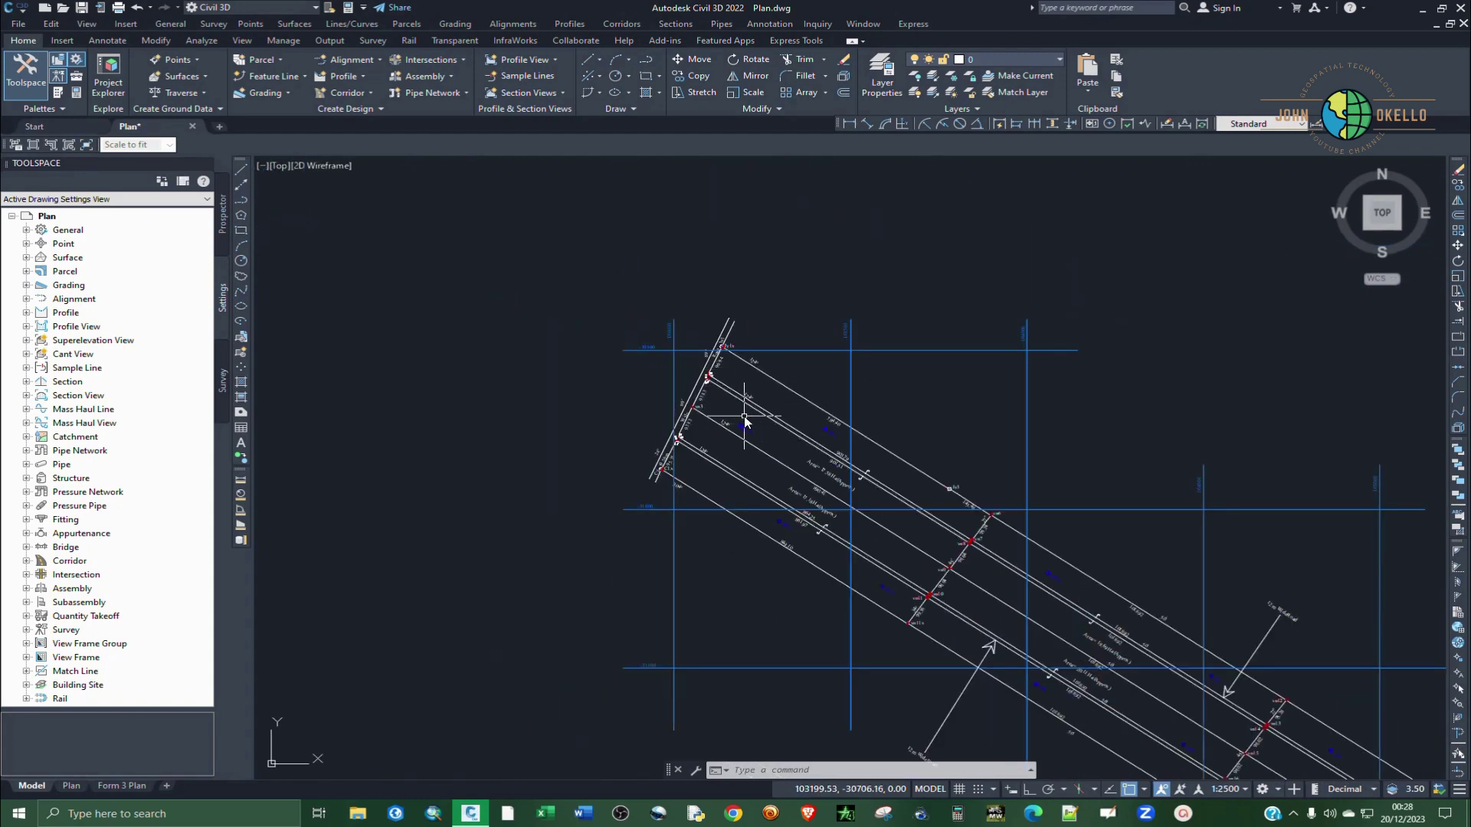
pyautogui.scroll(6, 714, 374)
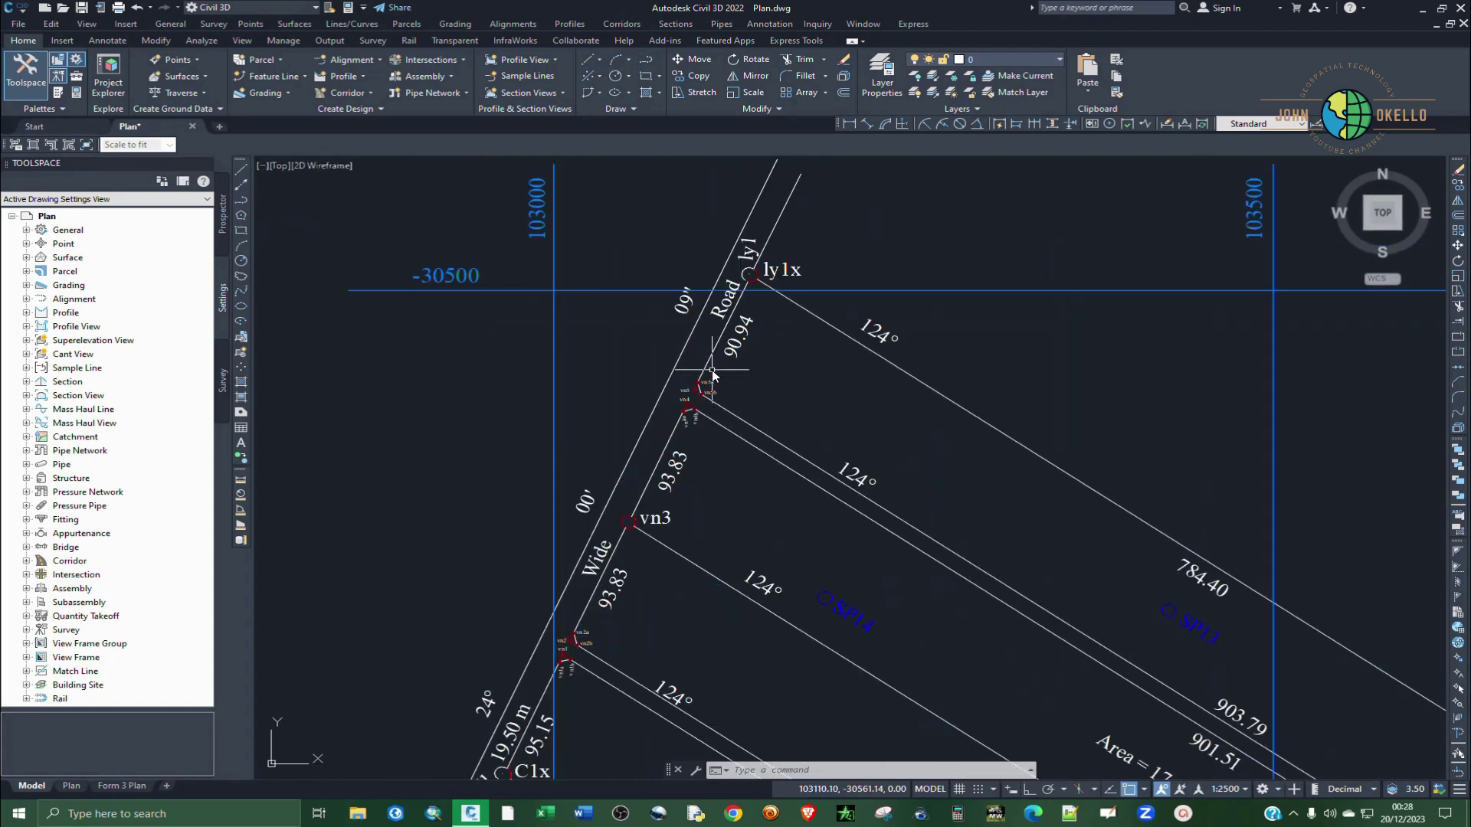
# Switch to the Form 3 Plan layout and zoom in on the beacons near ly1x
pyautogui.click(104, 783)
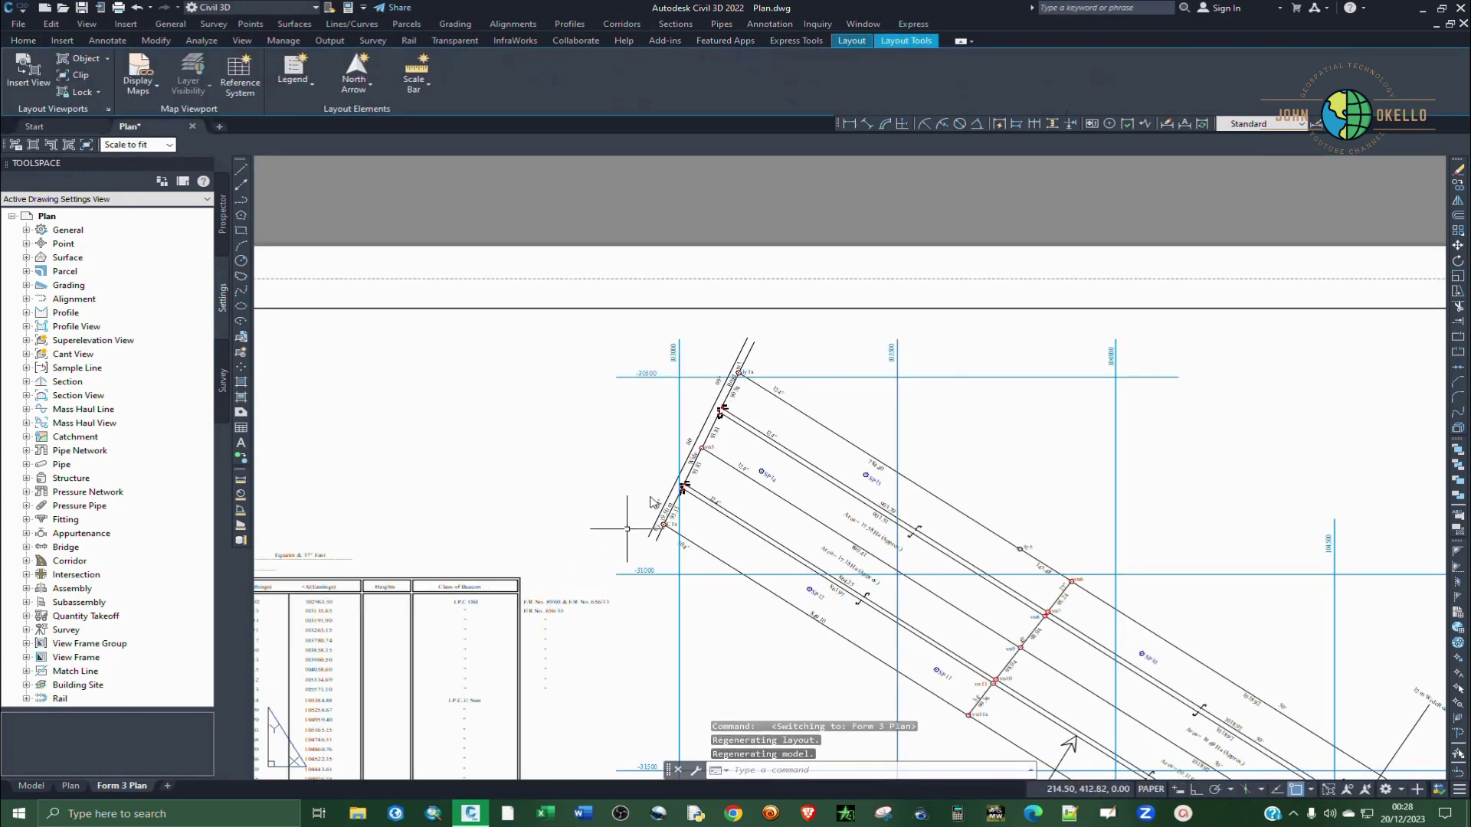
pyautogui.scroll(5, 712, 362)
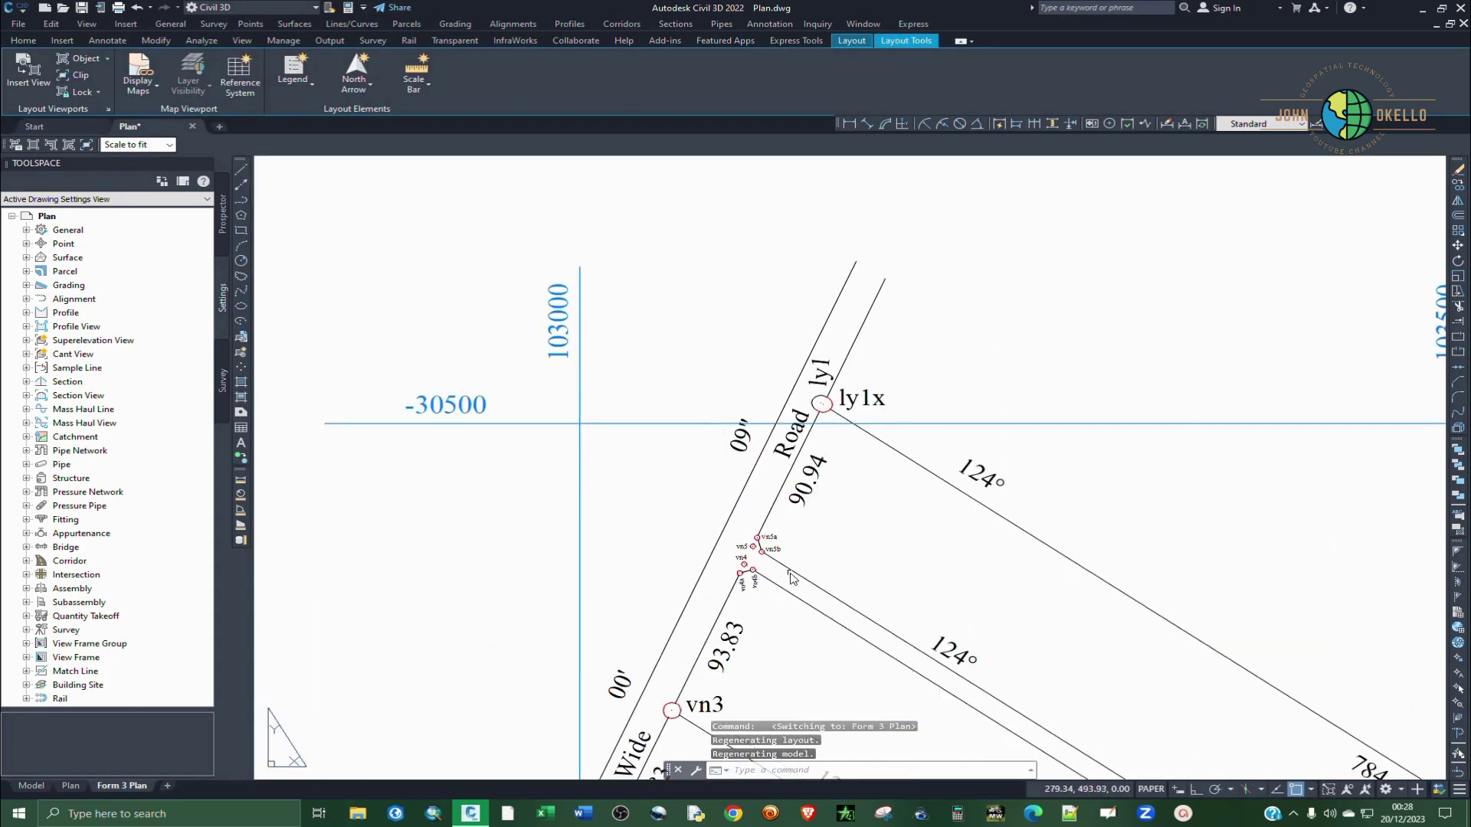
pyautogui.scroll(2, 765, 586)
pyautogui.scroll(-2, 754, 375)
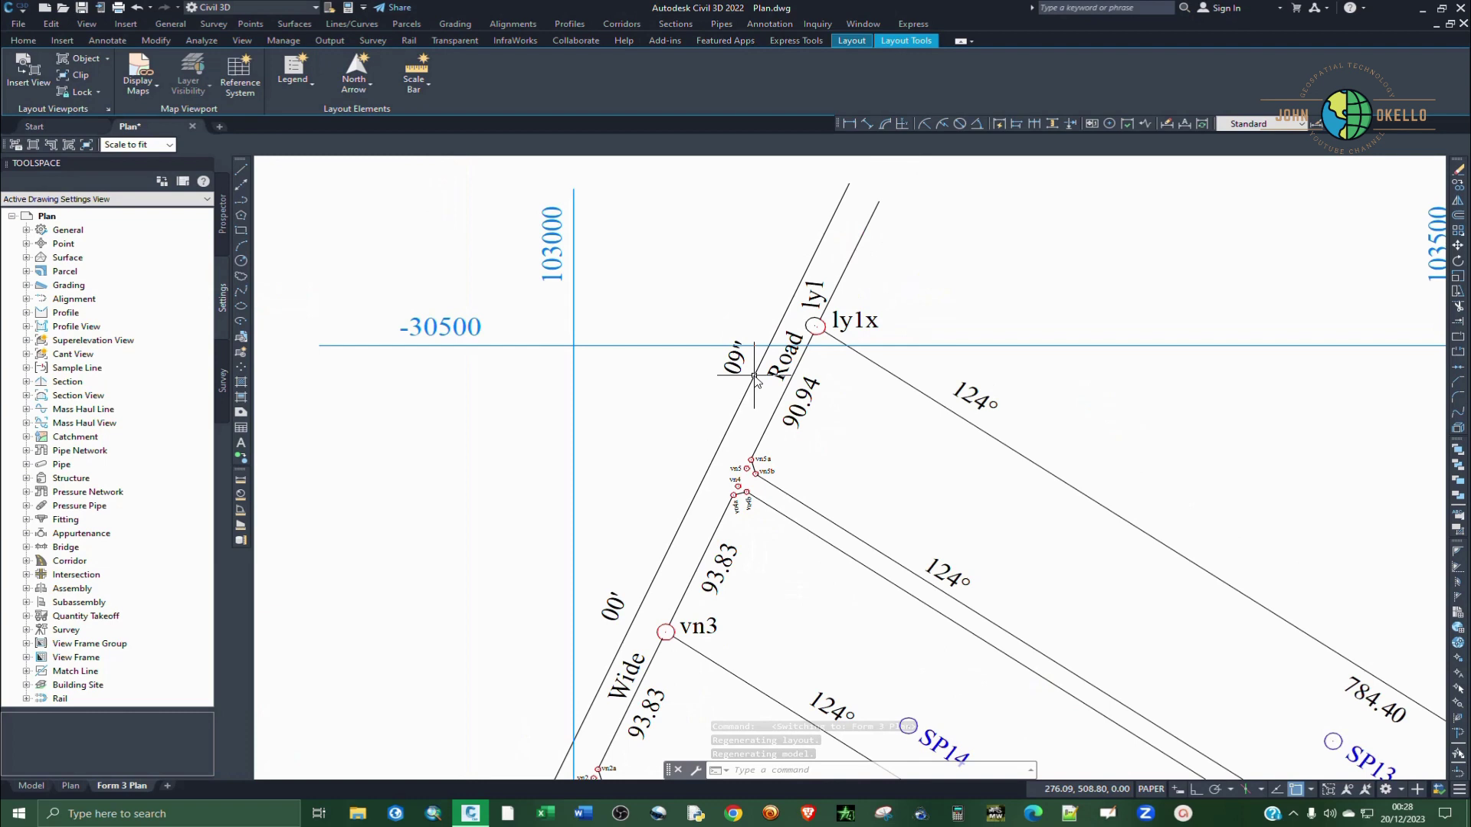
pyautogui.scroll(-2, 755, 375)
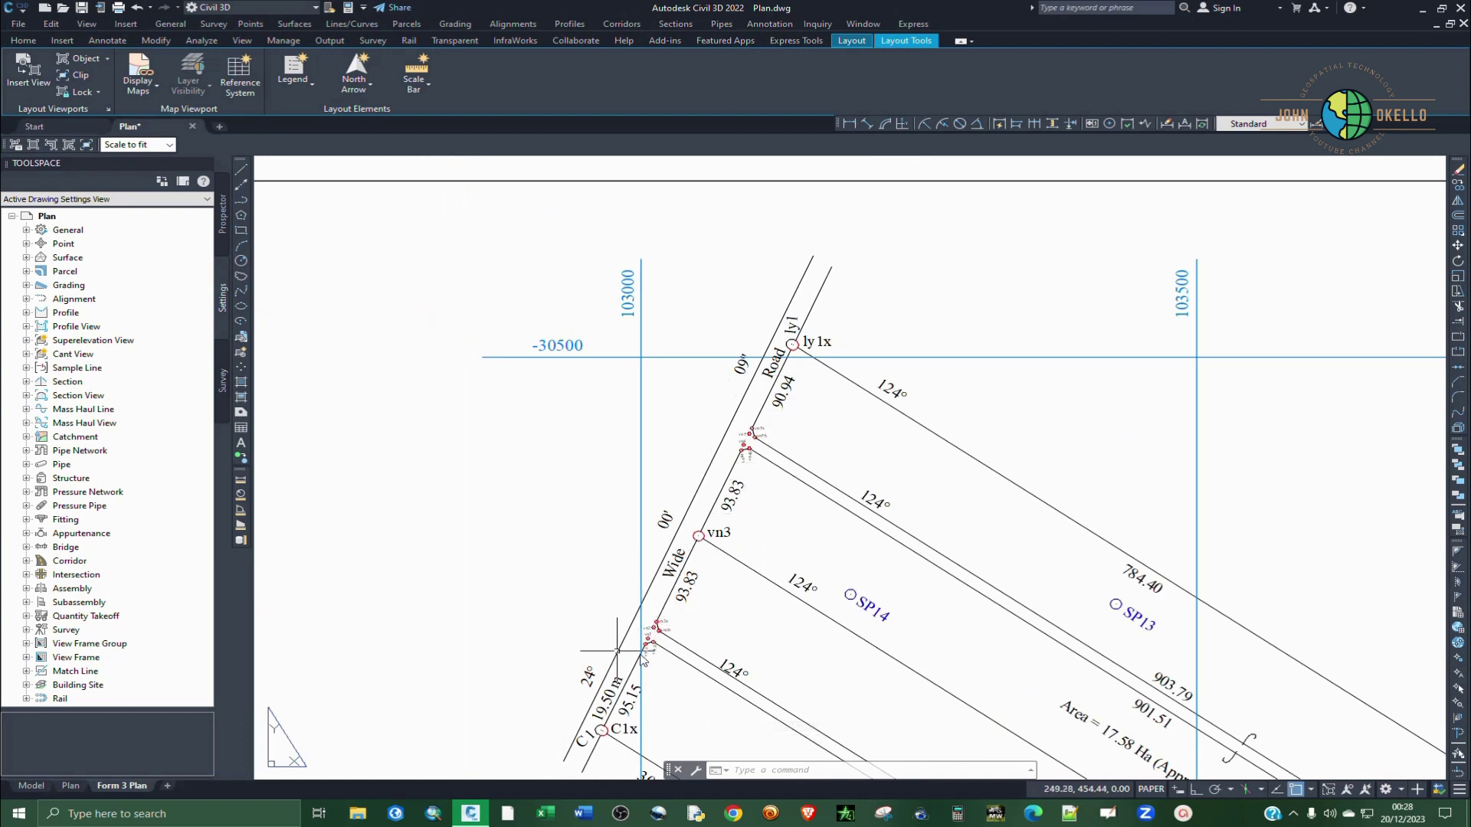
pyautogui.scroll(2, 783, 439)
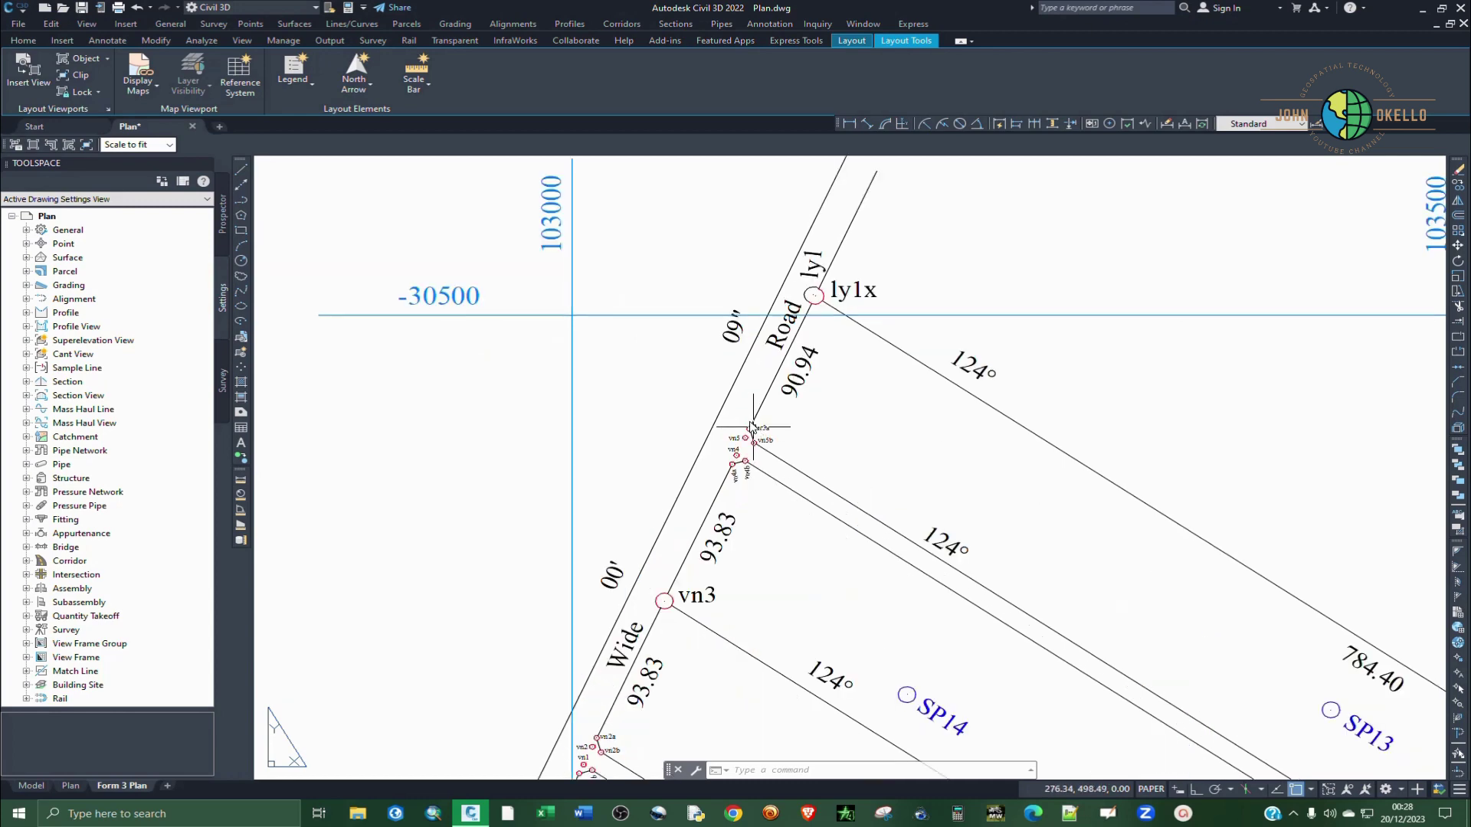
pyautogui.scroll(-2, 850, 452)
pyautogui.scroll(-4, 901, 439)
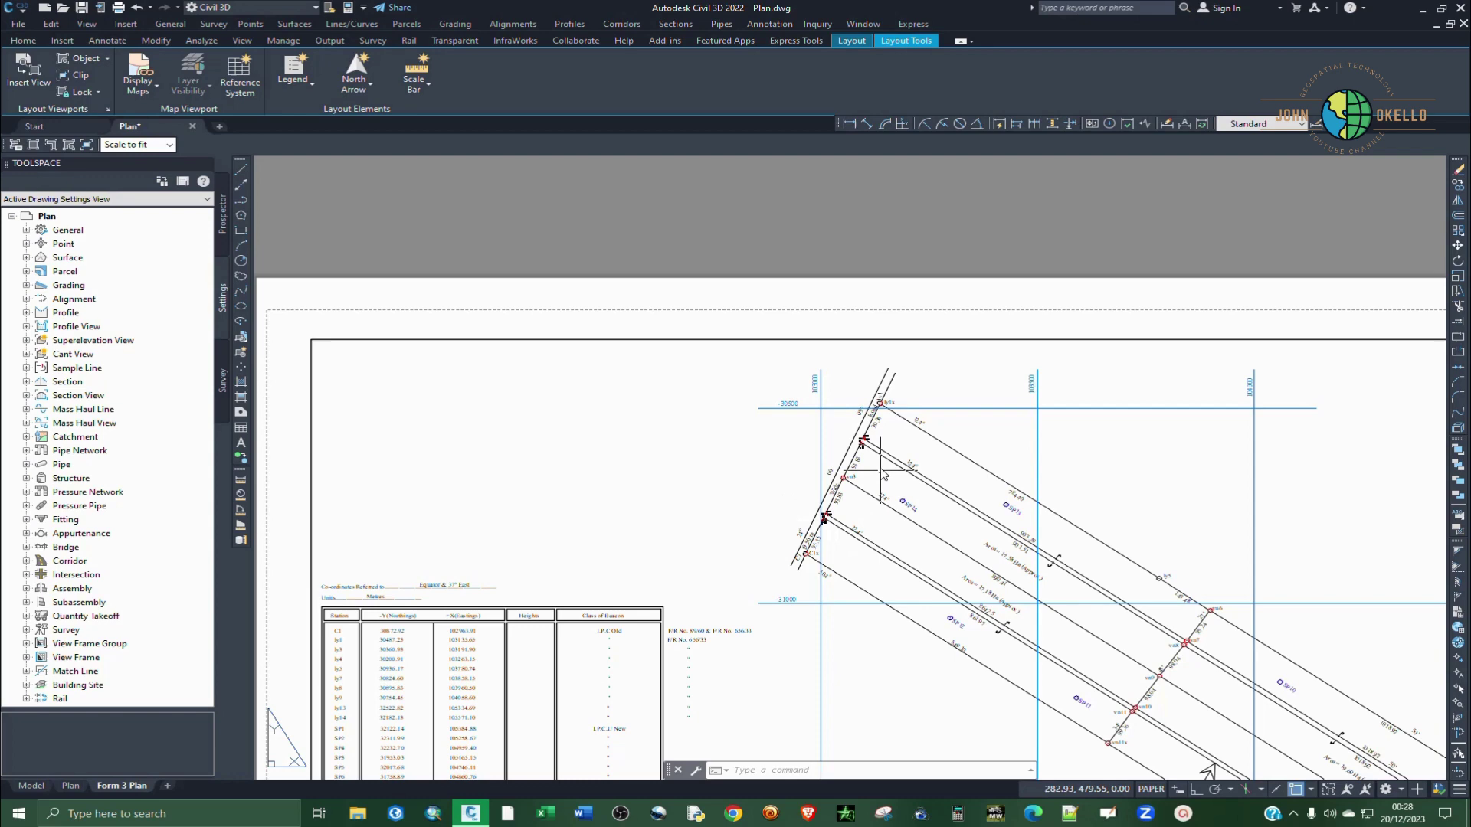
pyautogui.scroll(3, 879, 429)
pyautogui.scroll(2, 881, 431)
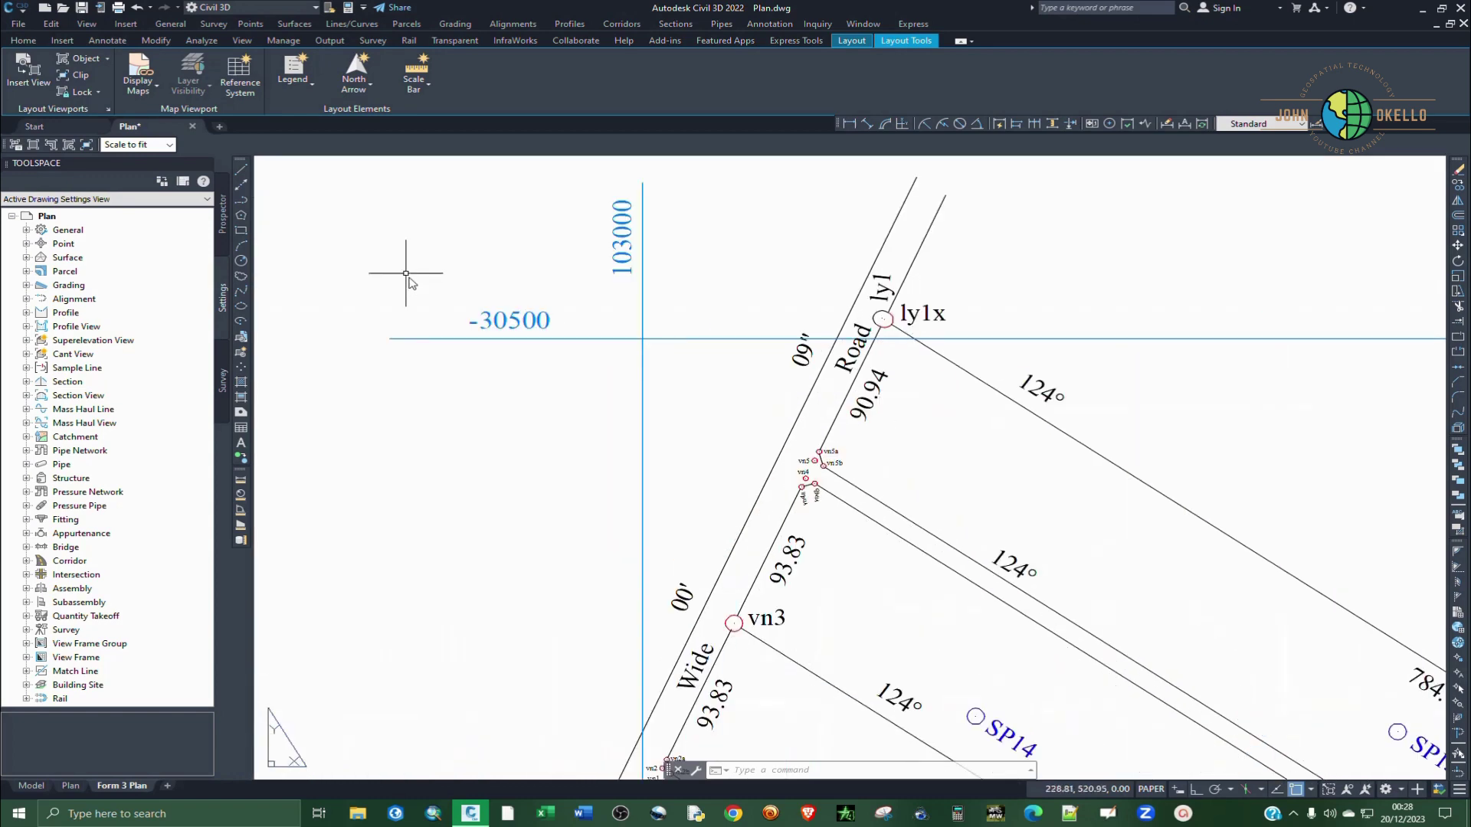
# Start a circle and switch object snap from Tangent to Center
pyautogui.click(31, 38)
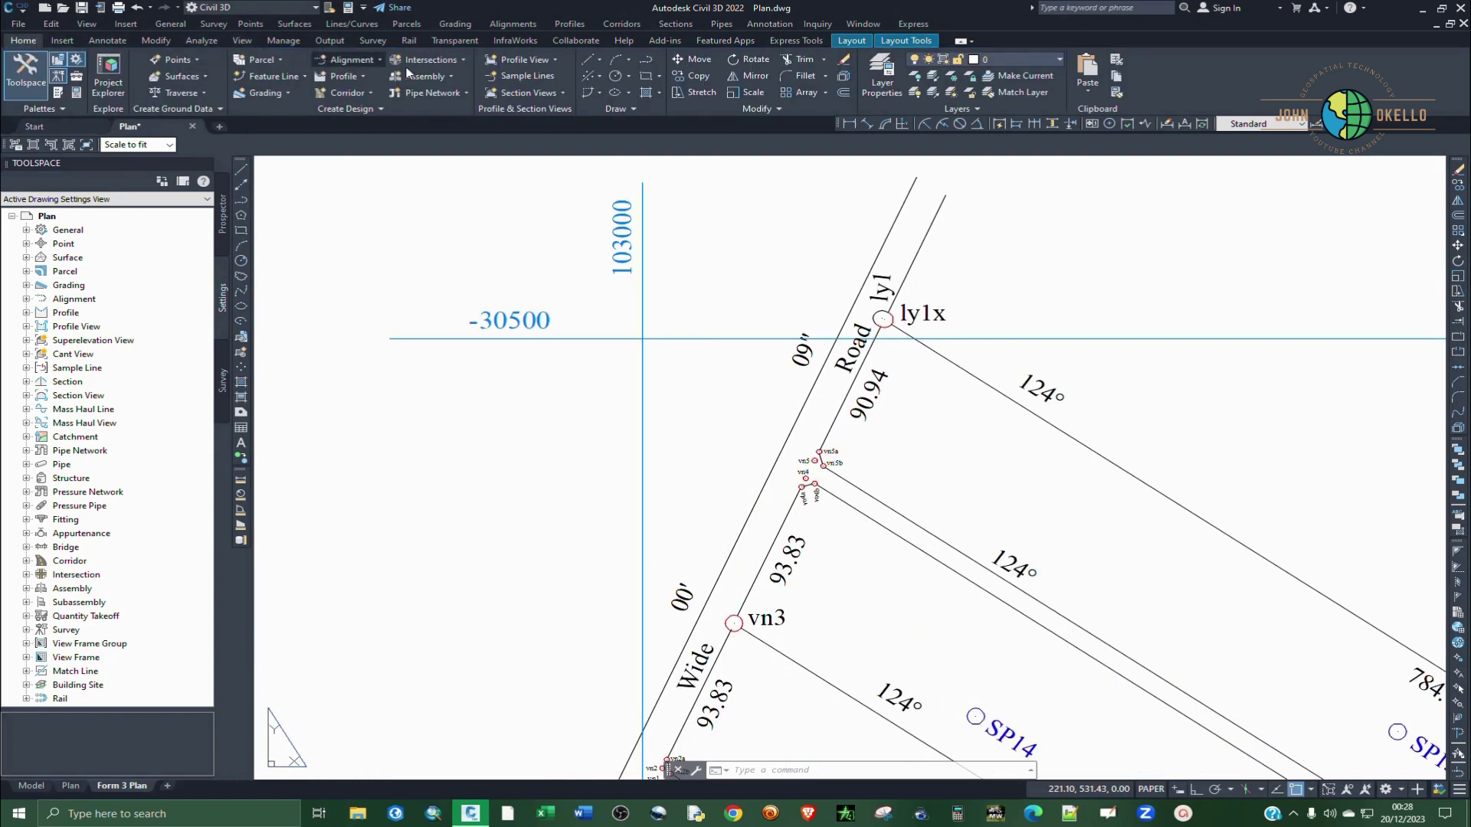
pyautogui.click(614, 77)
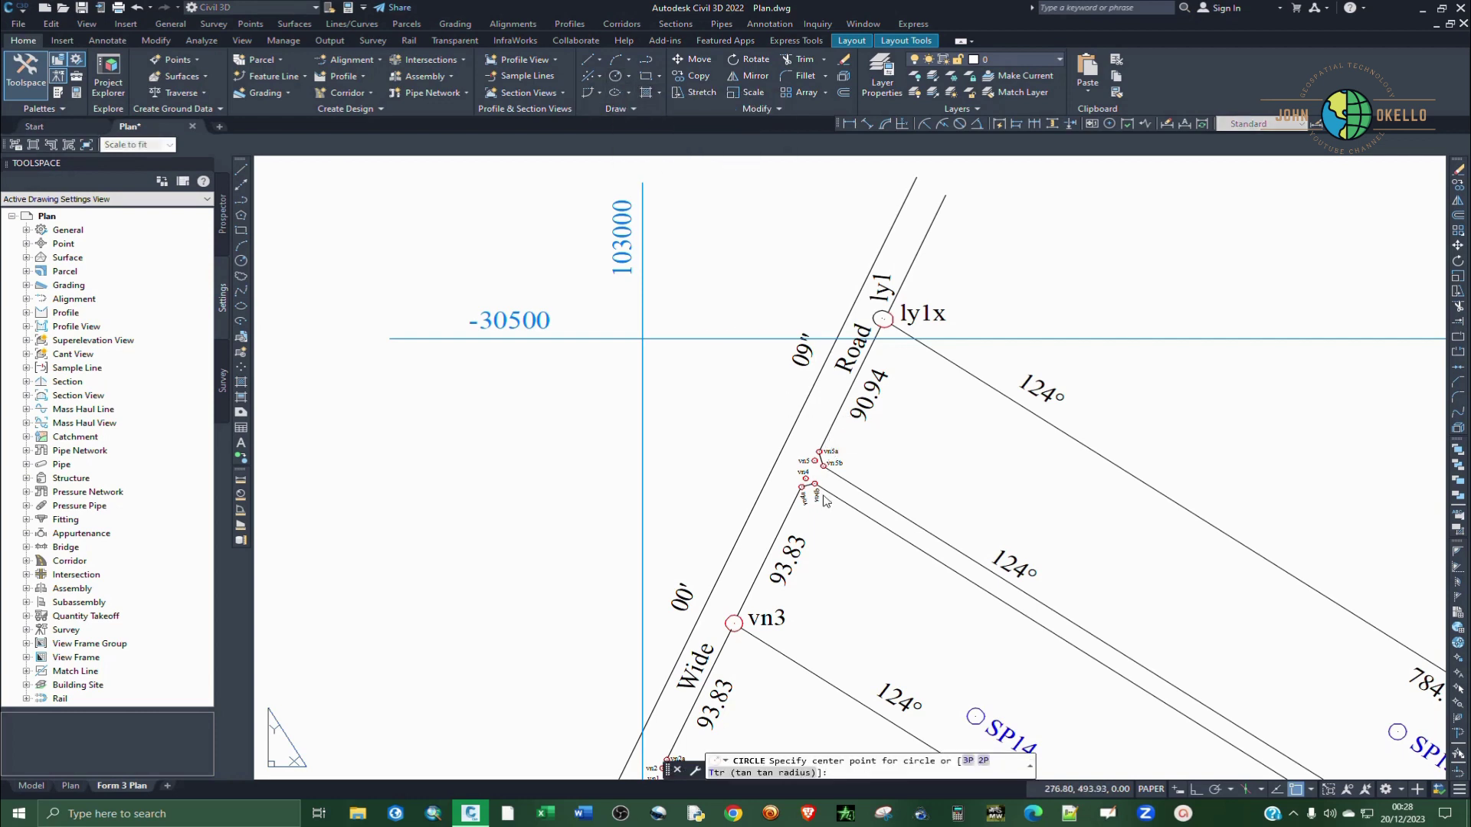
pyautogui.scroll(4, 826, 501)
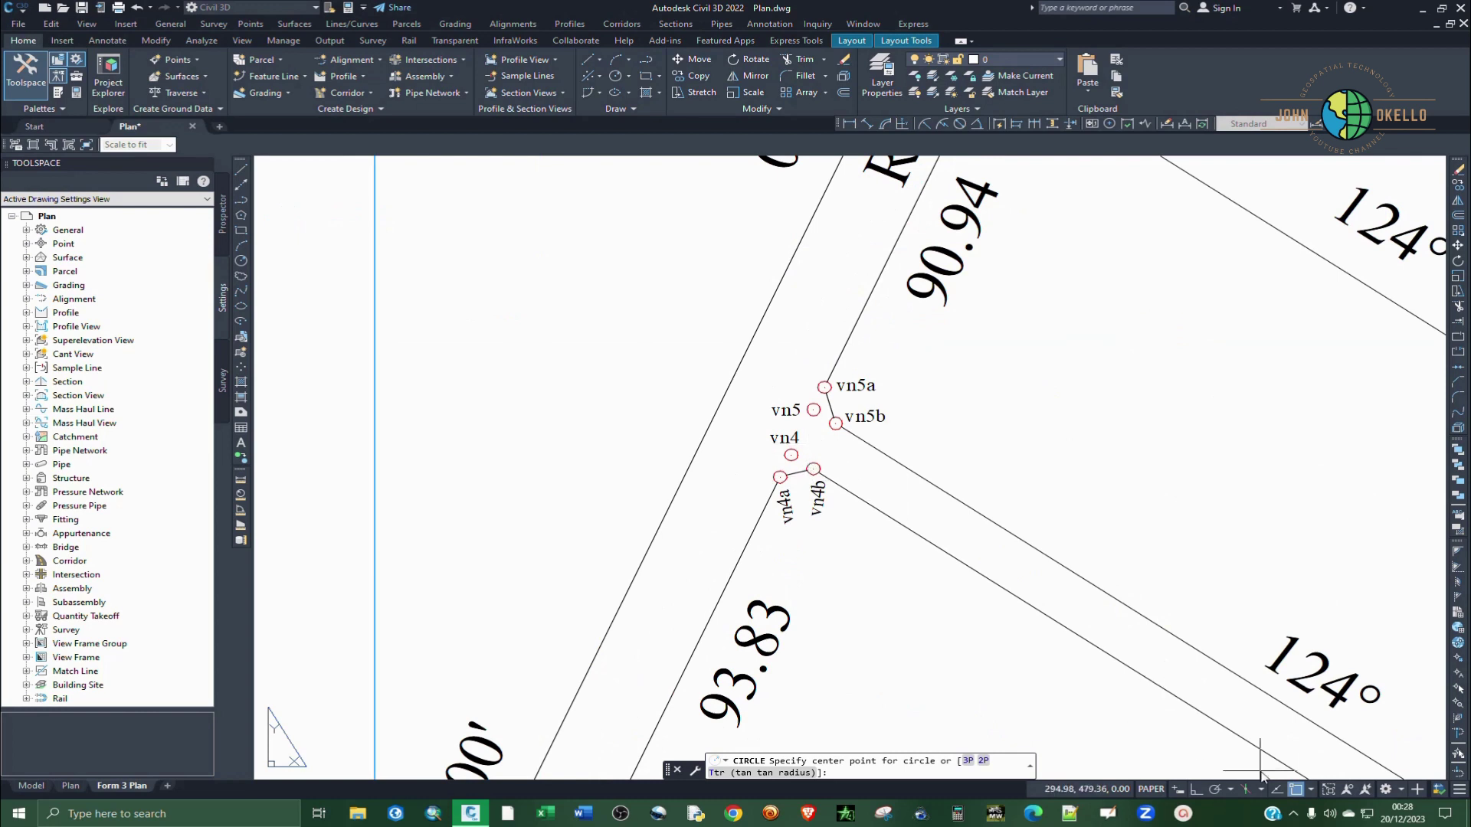
pyautogui.click(1311, 793)
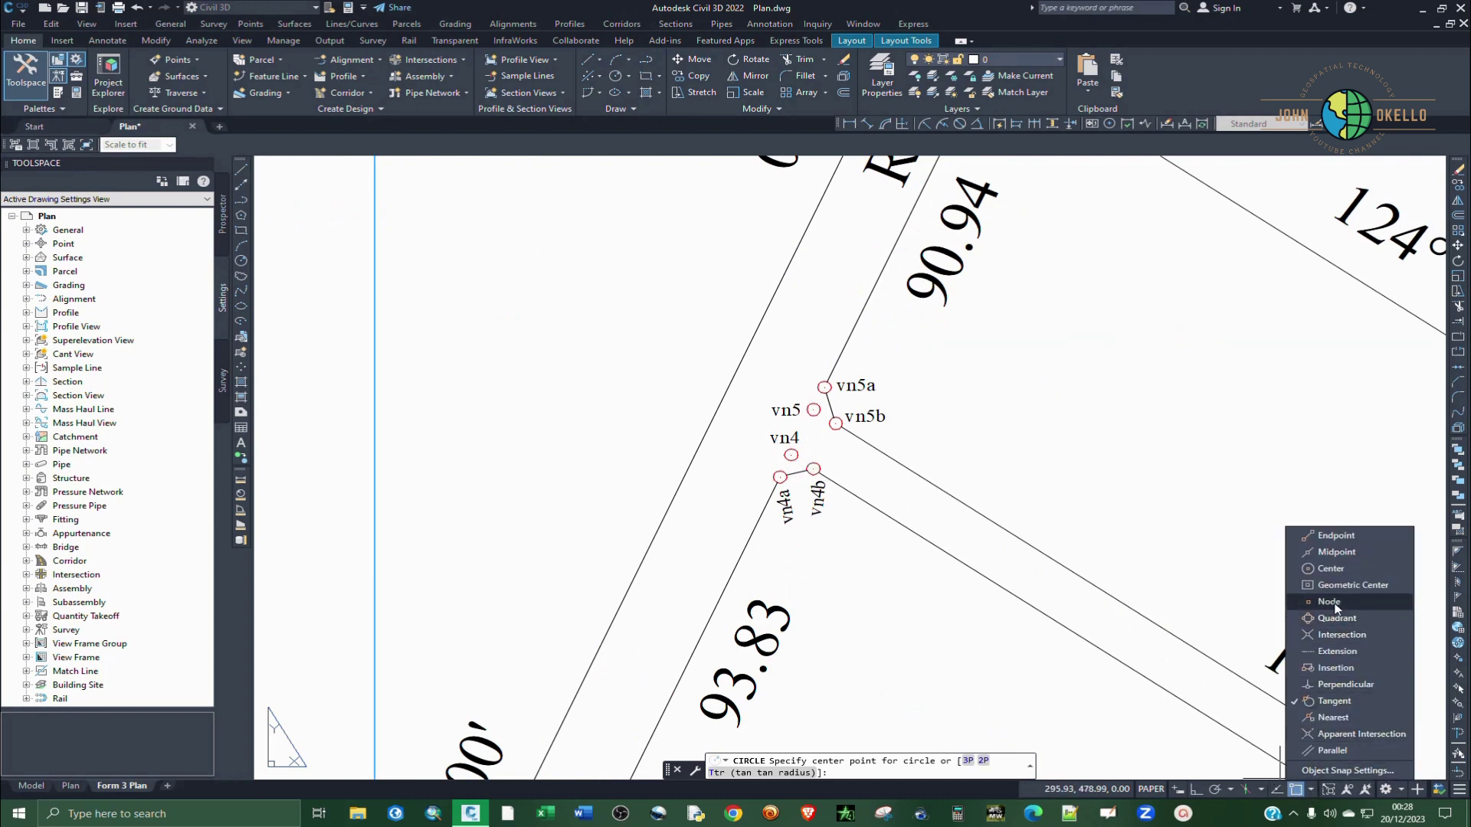
pyautogui.click(1331, 568)
pyautogui.click(1333, 701)
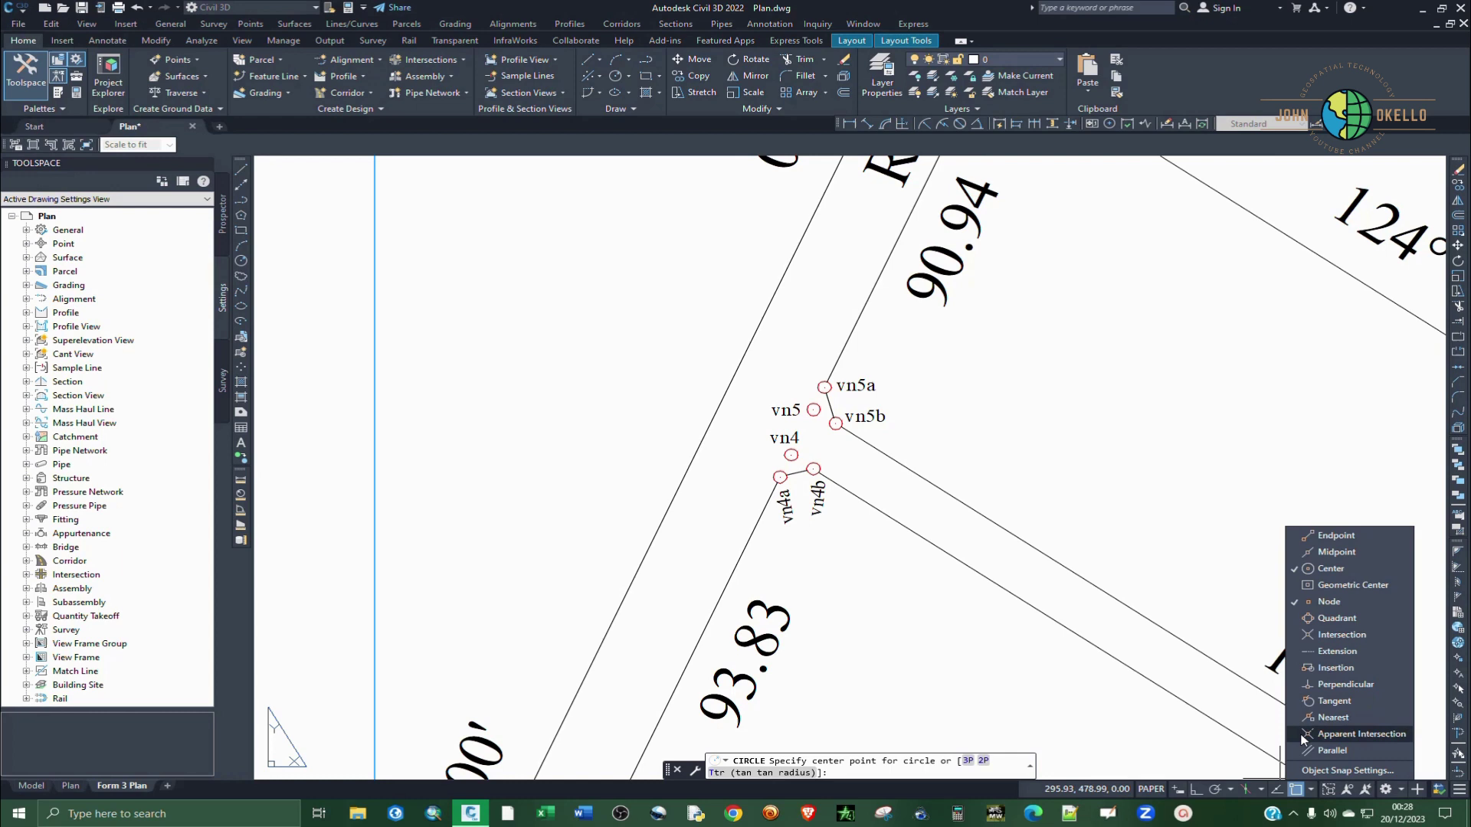
pyautogui.click(1310, 793)
# Draw a circle centred on the vn4 beacon, then undo it as oversized
pyautogui.scroll(2, 804, 459)
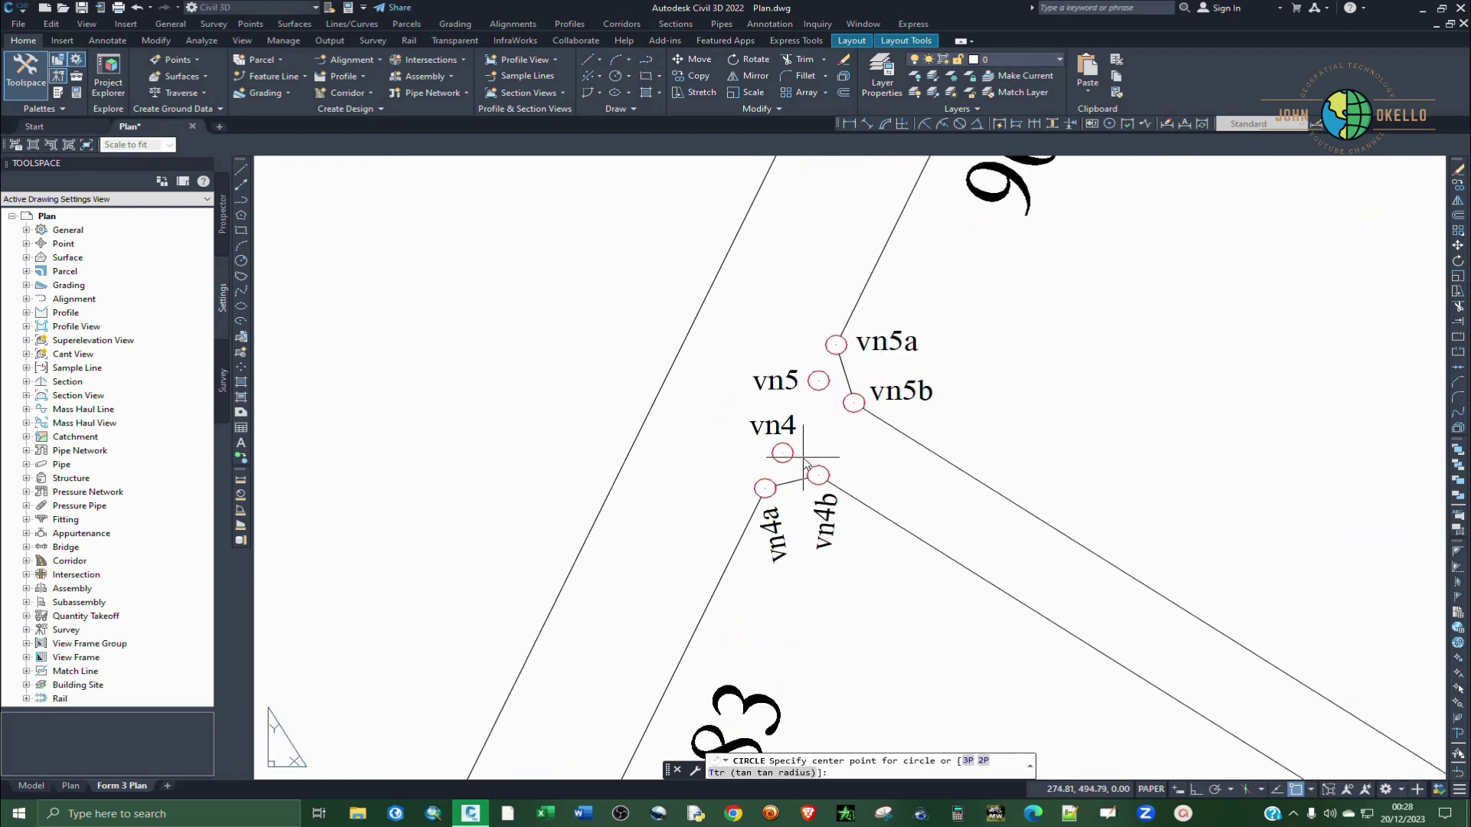
pyautogui.click(784, 453)
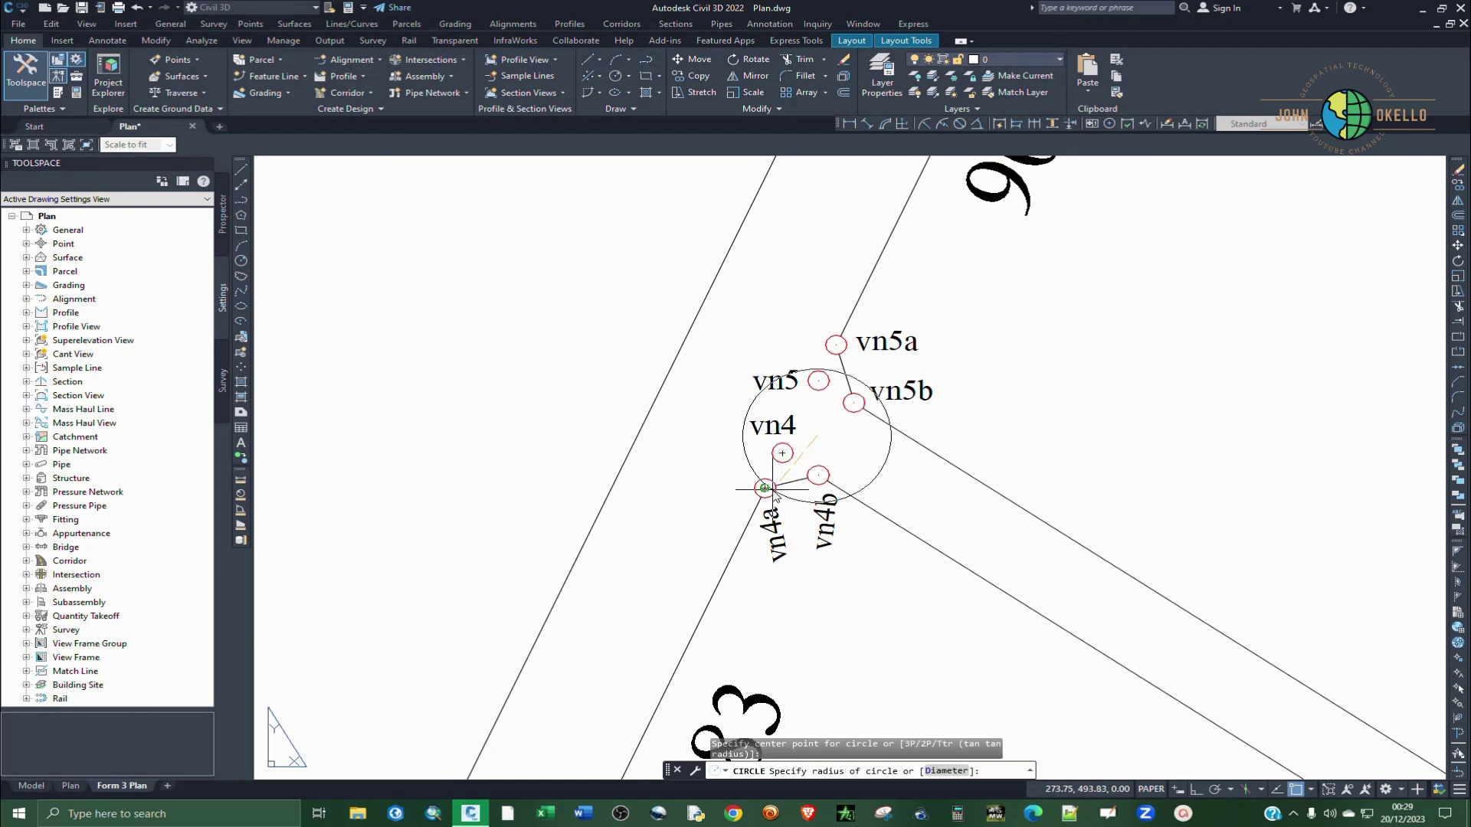
pyautogui.scroll(-3, 765, 490)
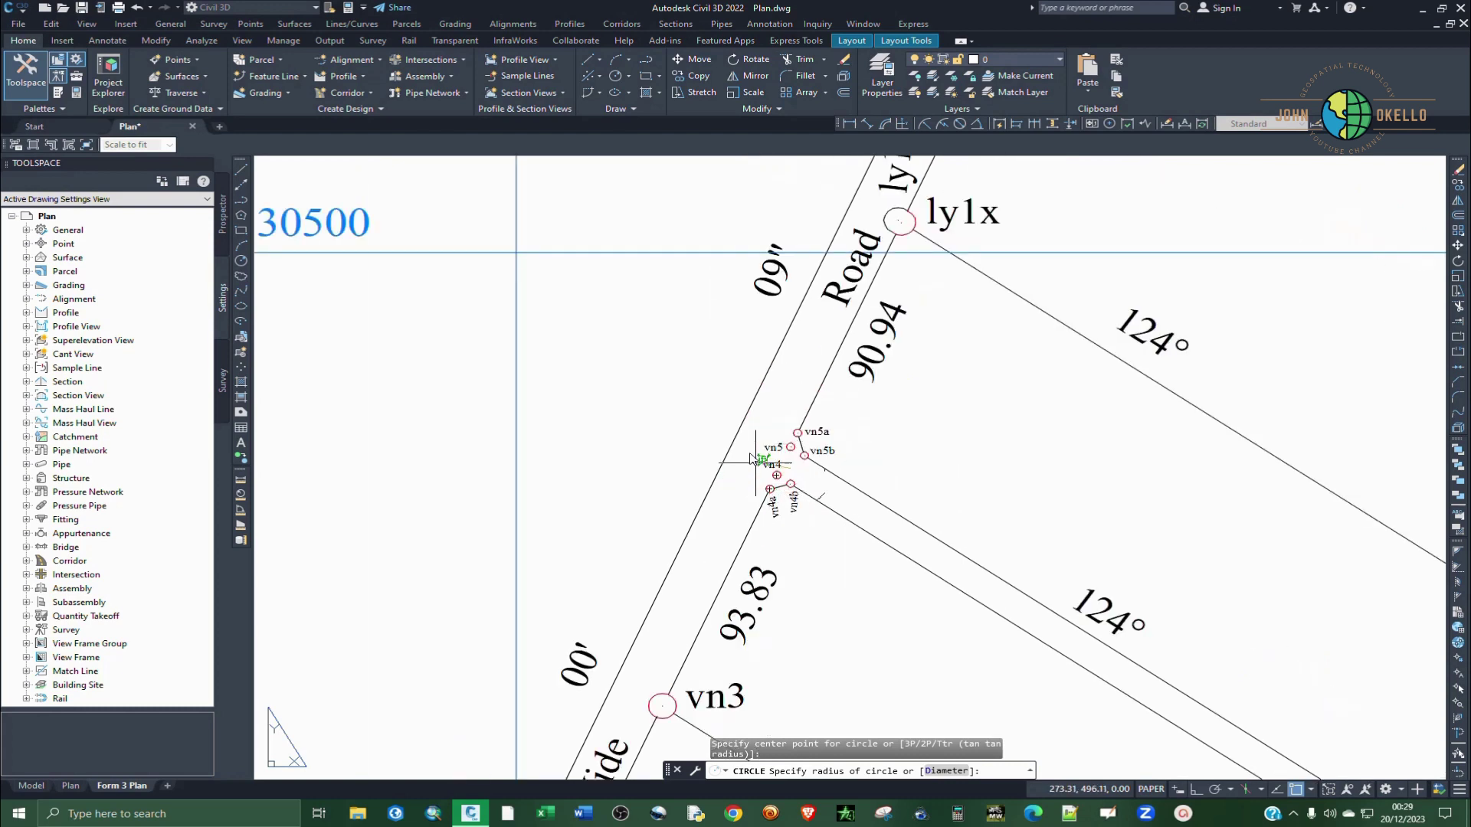
pyautogui.click(721, 415)
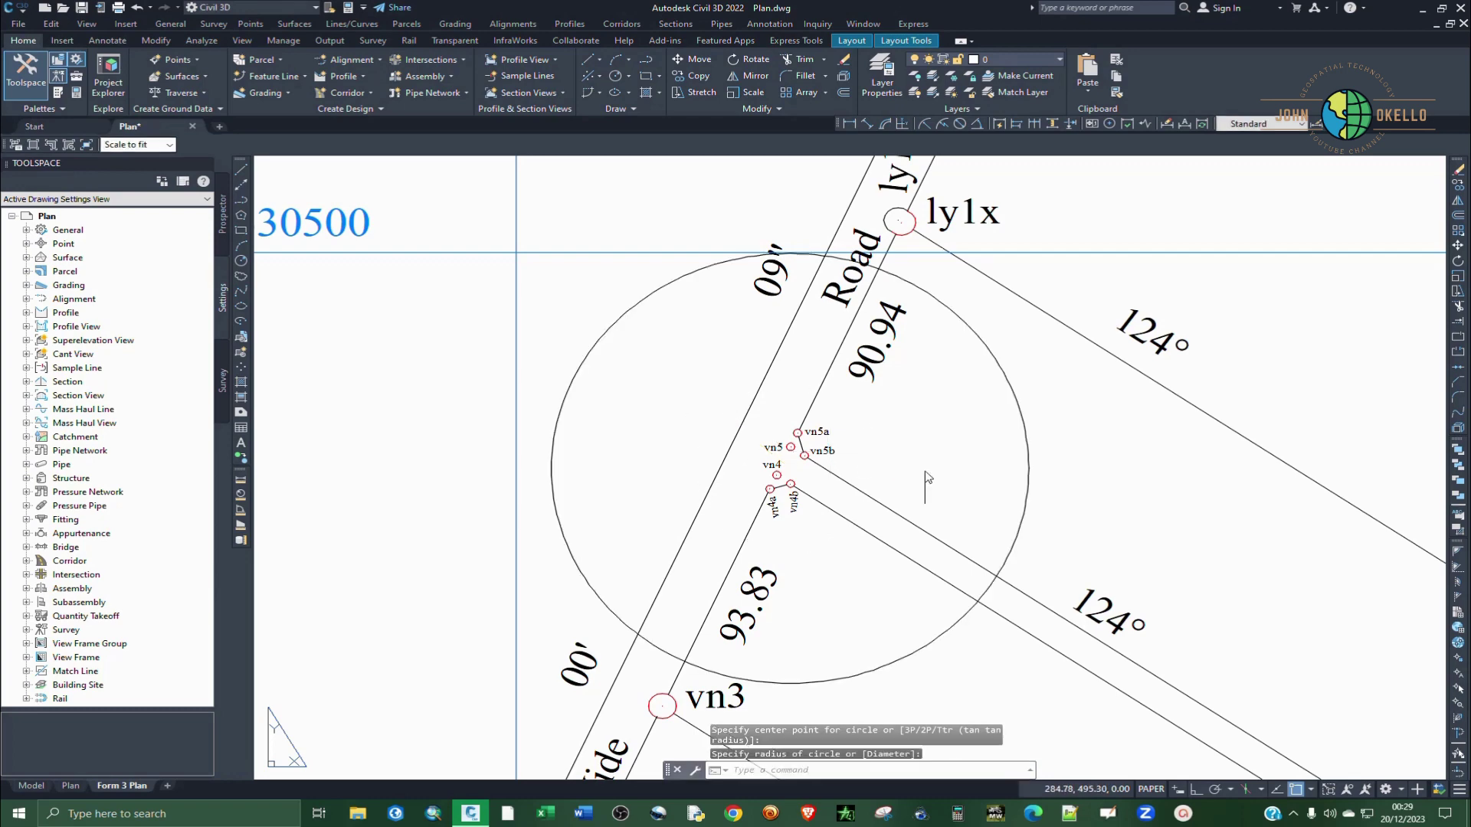
pyautogui.hotkey('ctrl', 'z')
pyautogui.scroll(3, 815, 460)
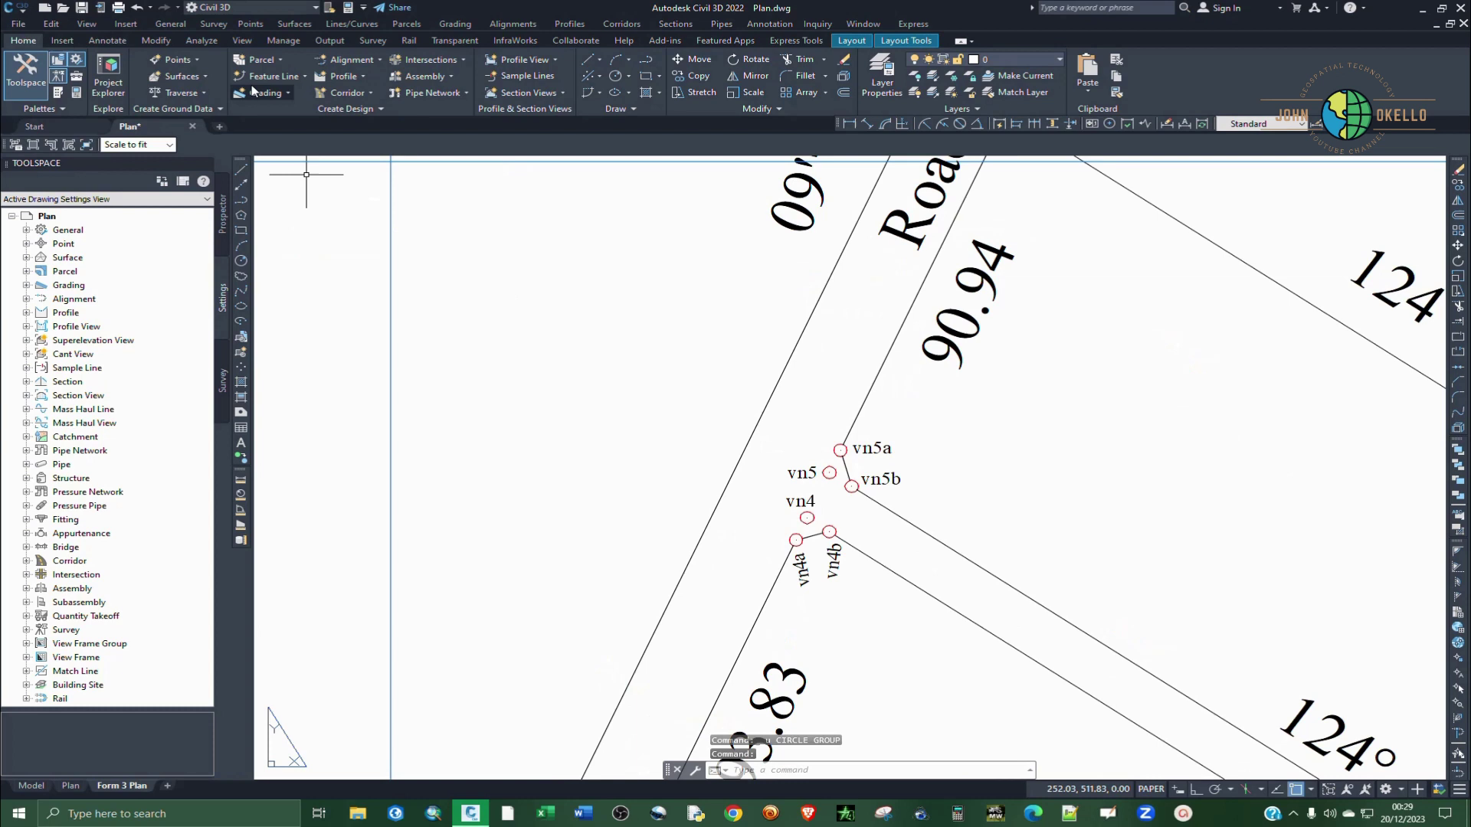
# Draw small circles enclosing the vn4/vn5 and vn1/vn2 beacon clusters
pyautogui.click(619, 77)
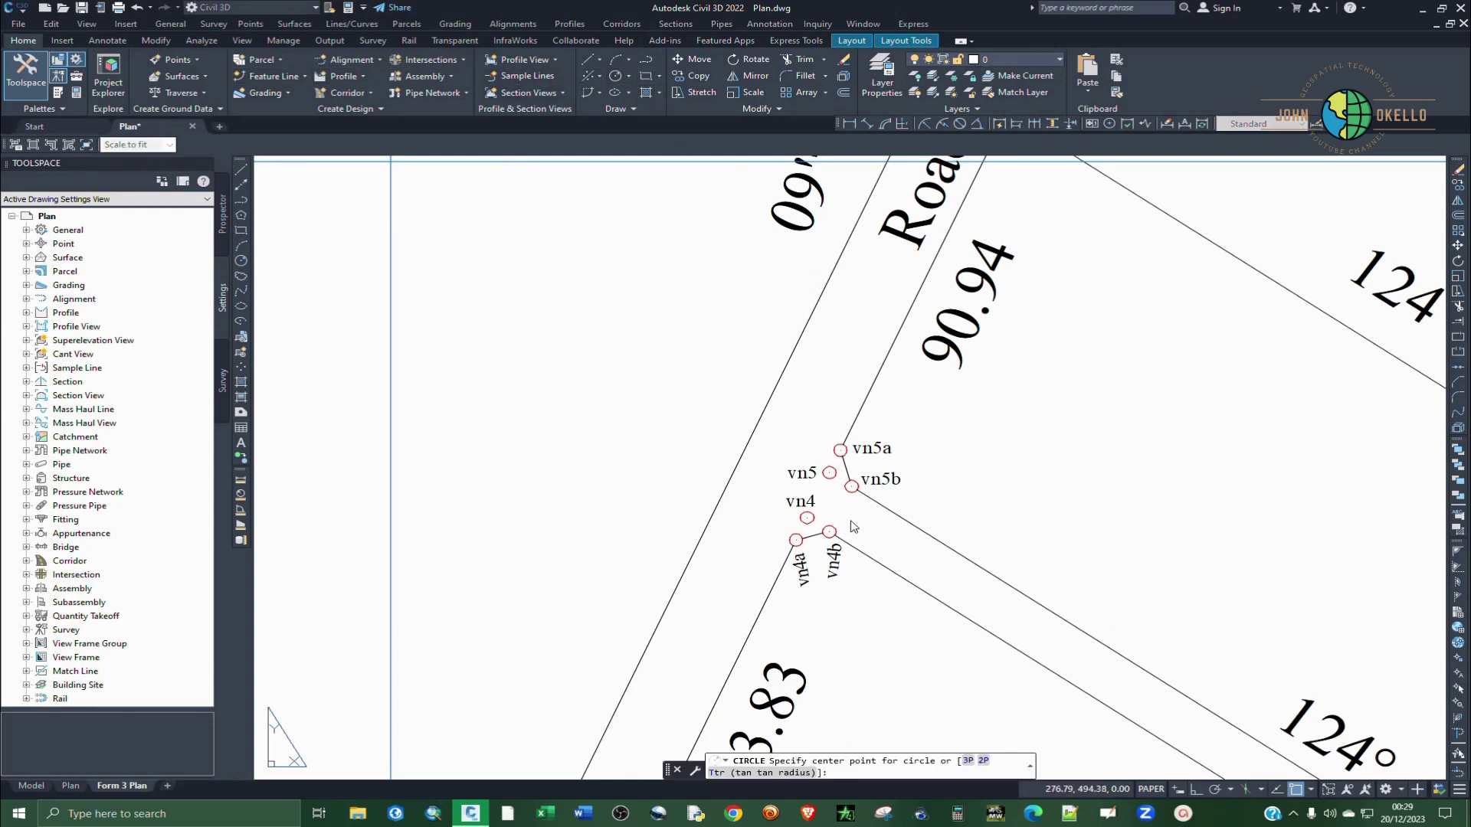
pyautogui.click(828, 504)
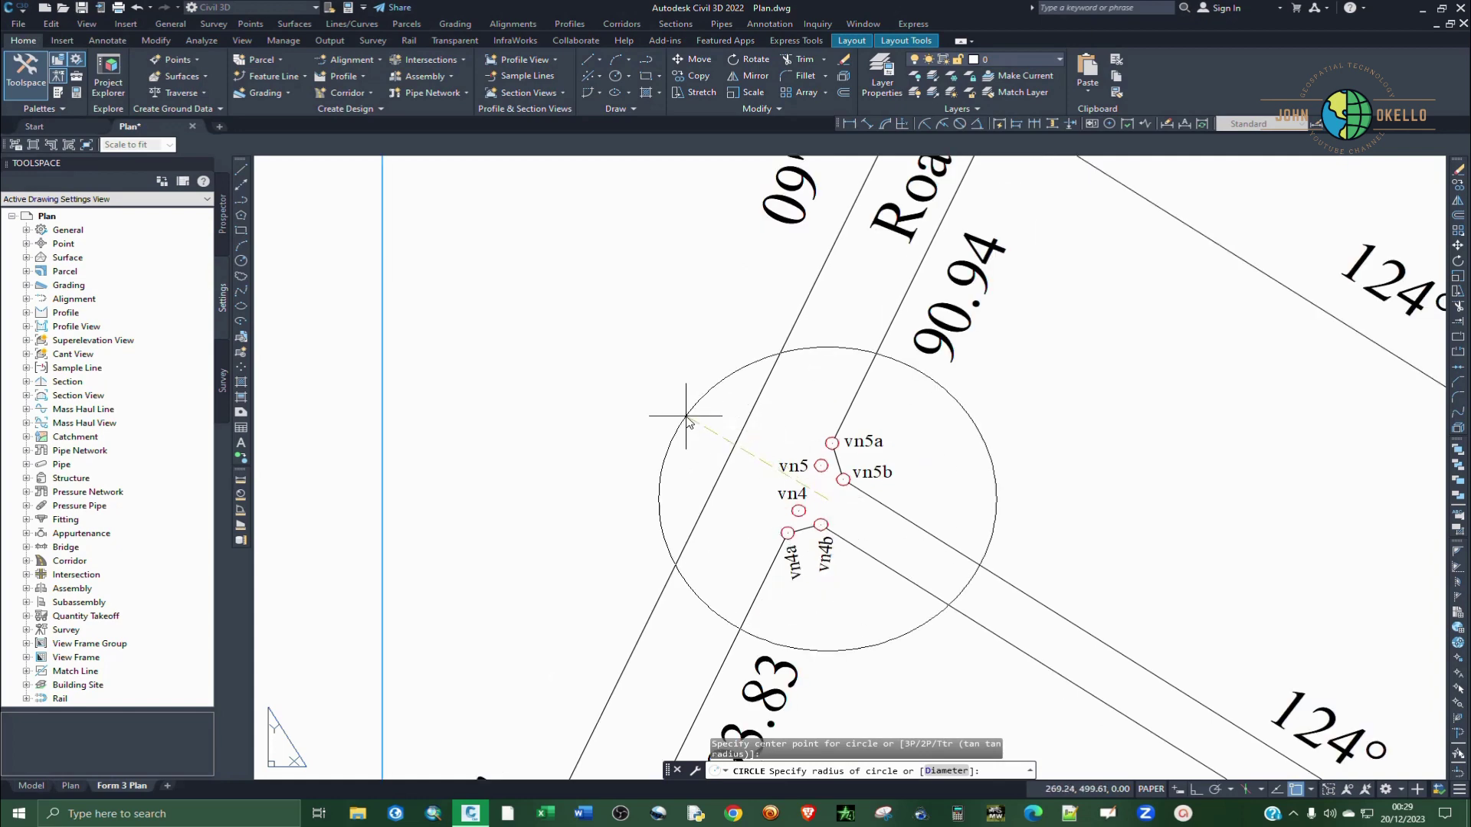
pyautogui.scroll(-2, 685, 414)
pyautogui.click(683, 411)
pyautogui.scroll(-4, 801, 405)
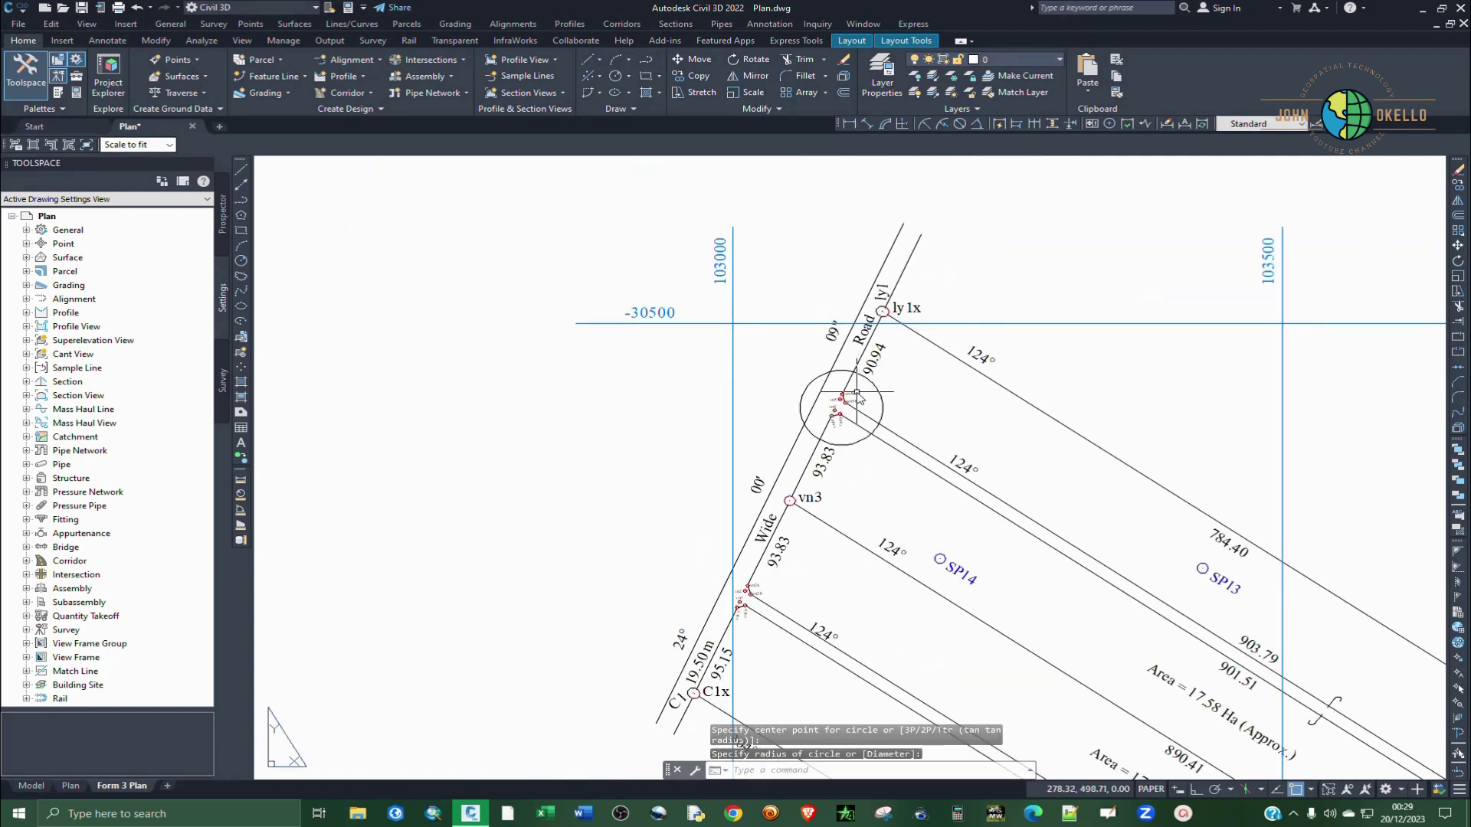
pyautogui.scroll(-3, 856, 394)
pyautogui.scroll(6, 861, 406)
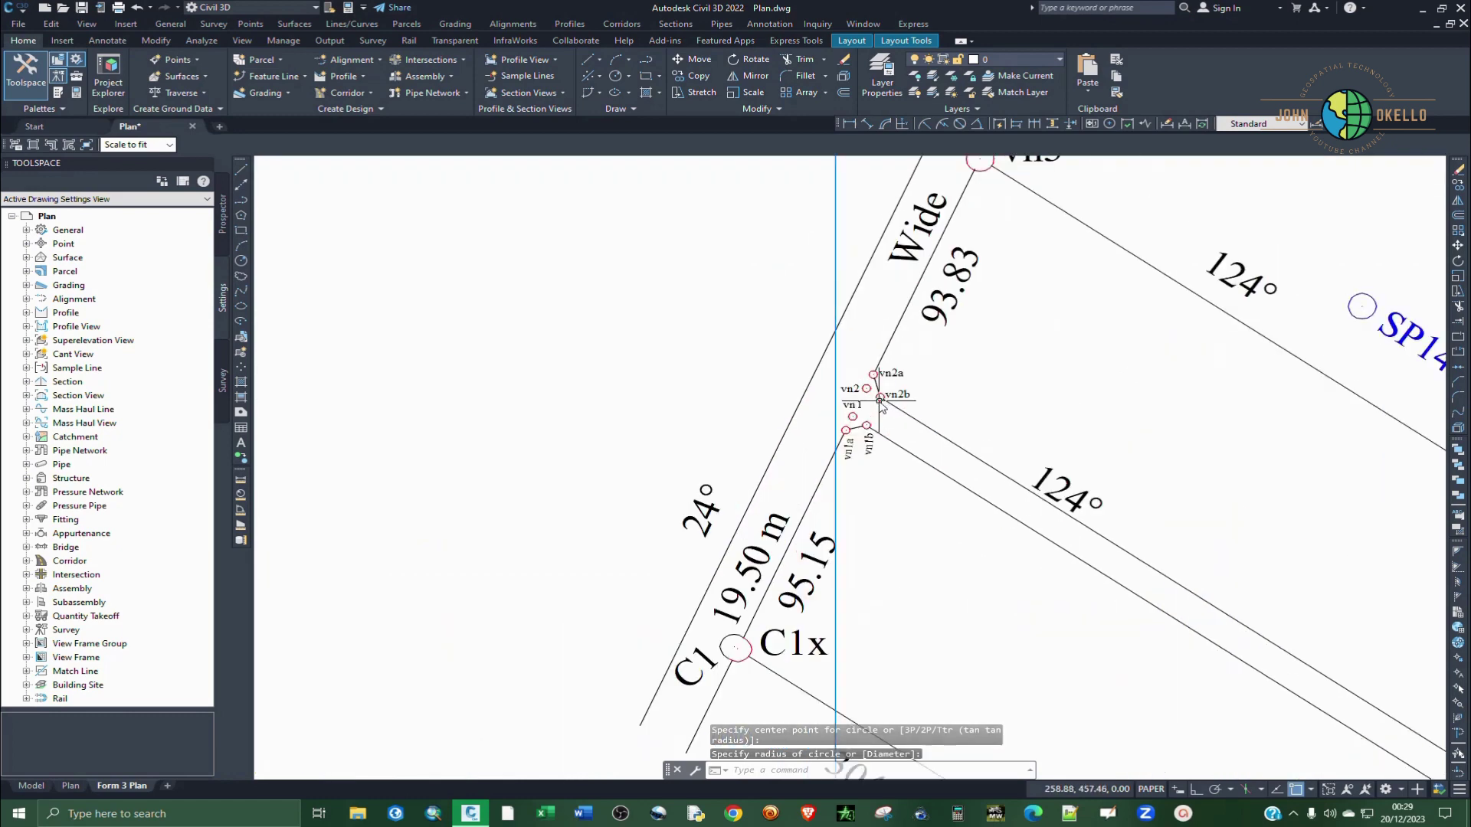
pyautogui.scroll(2, 881, 405)
pyautogui.press('Return')
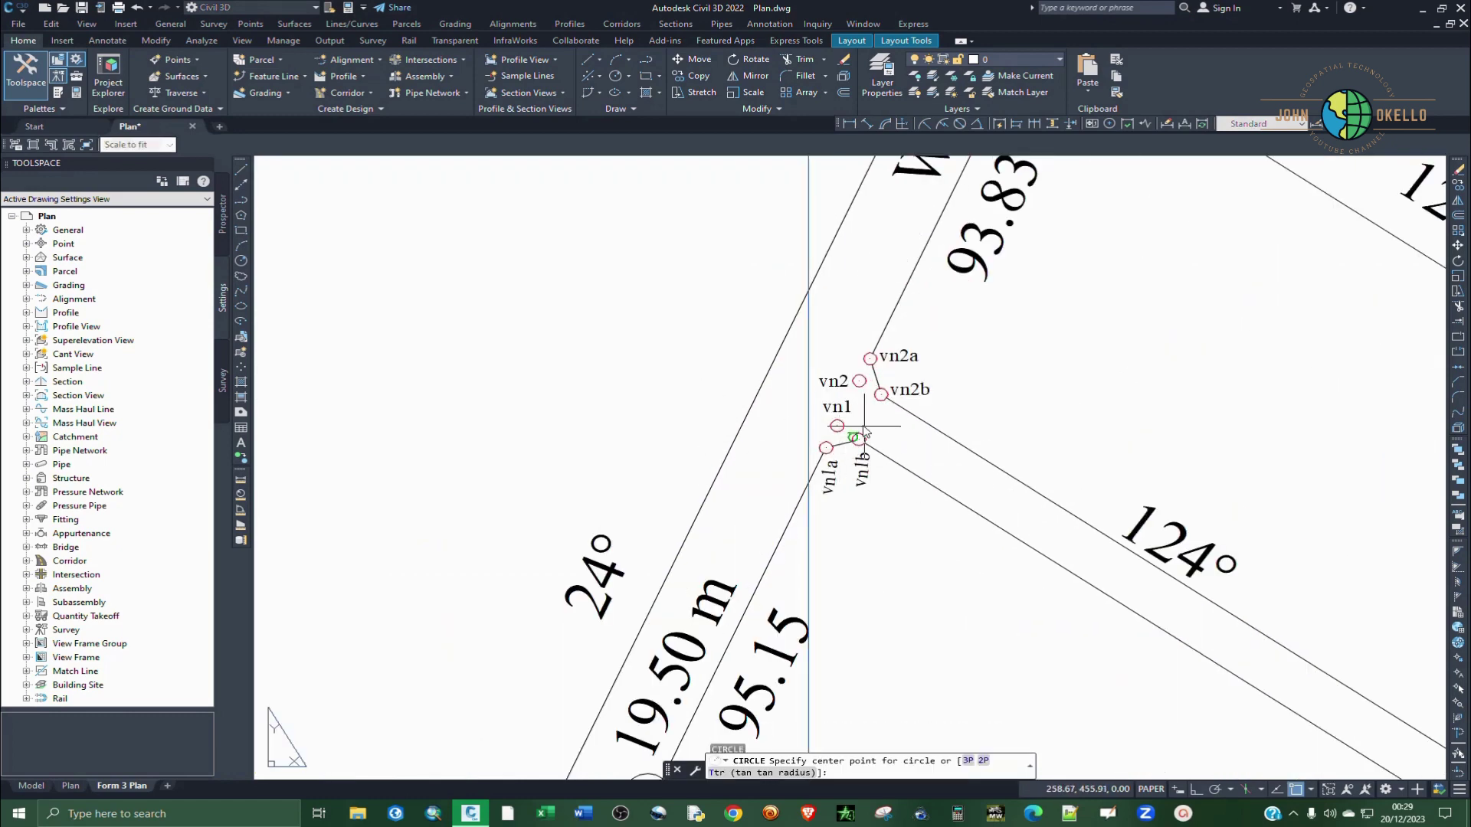
pyautogui.click(865, 414)
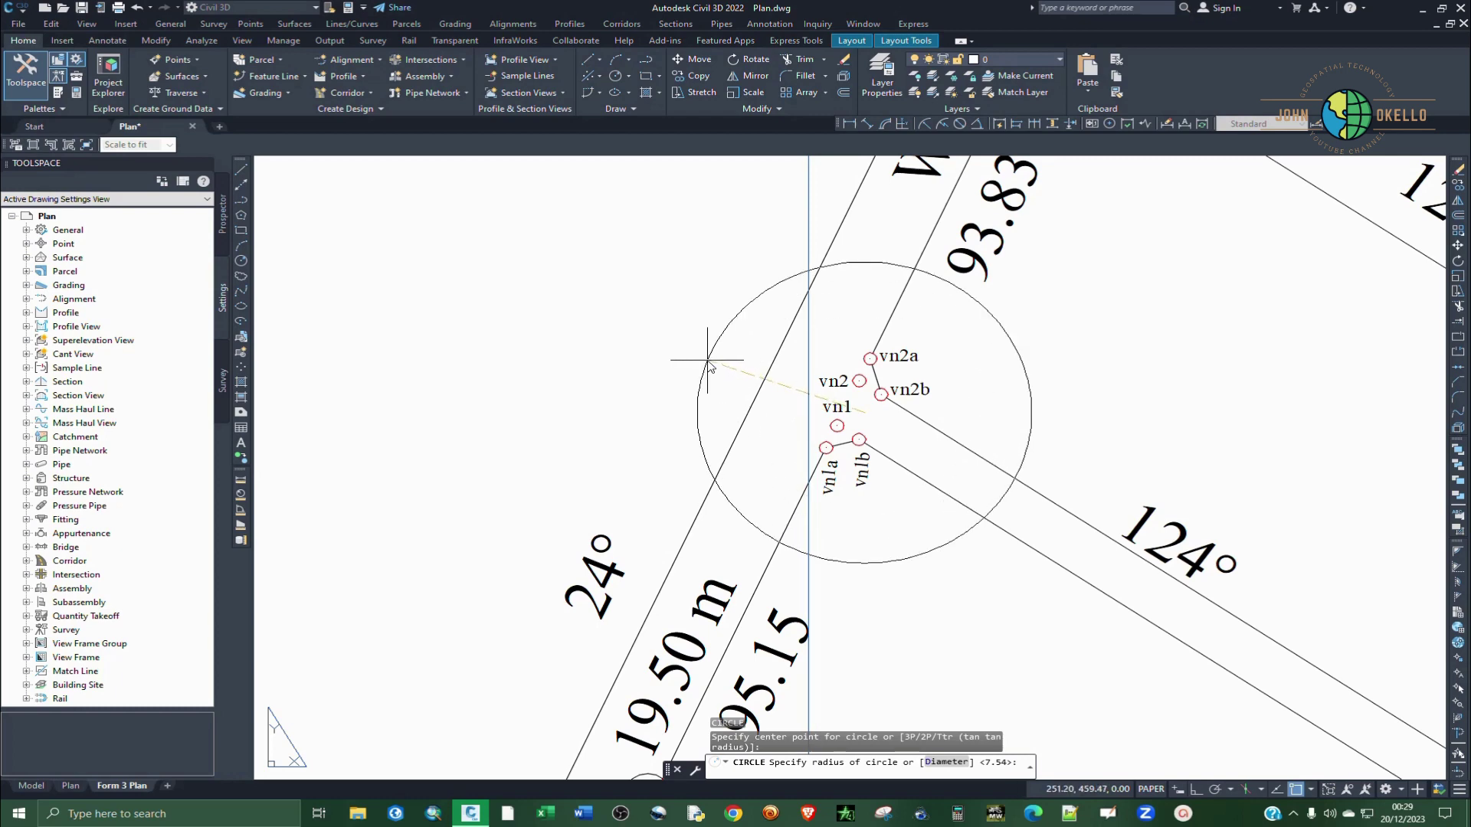
pyautogui.click(707, 360)
pyautogui.scroll(-8, 844, 330)
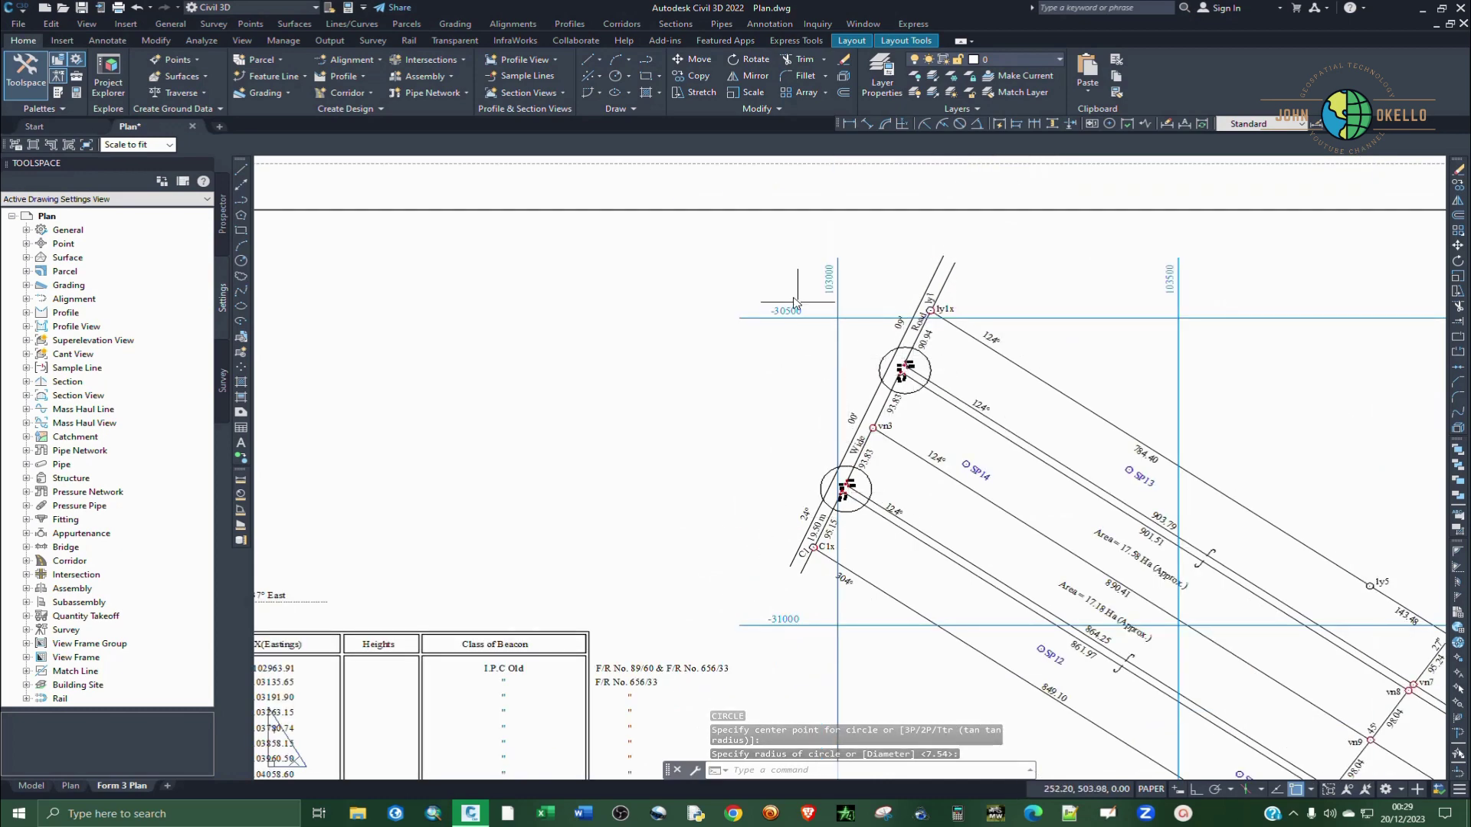
# Draw a large circle in the blank area left of the plan and select it
pyautogui.scroll(-2, 1001, 383)
pyautogui.scroll(2, 789, 288)
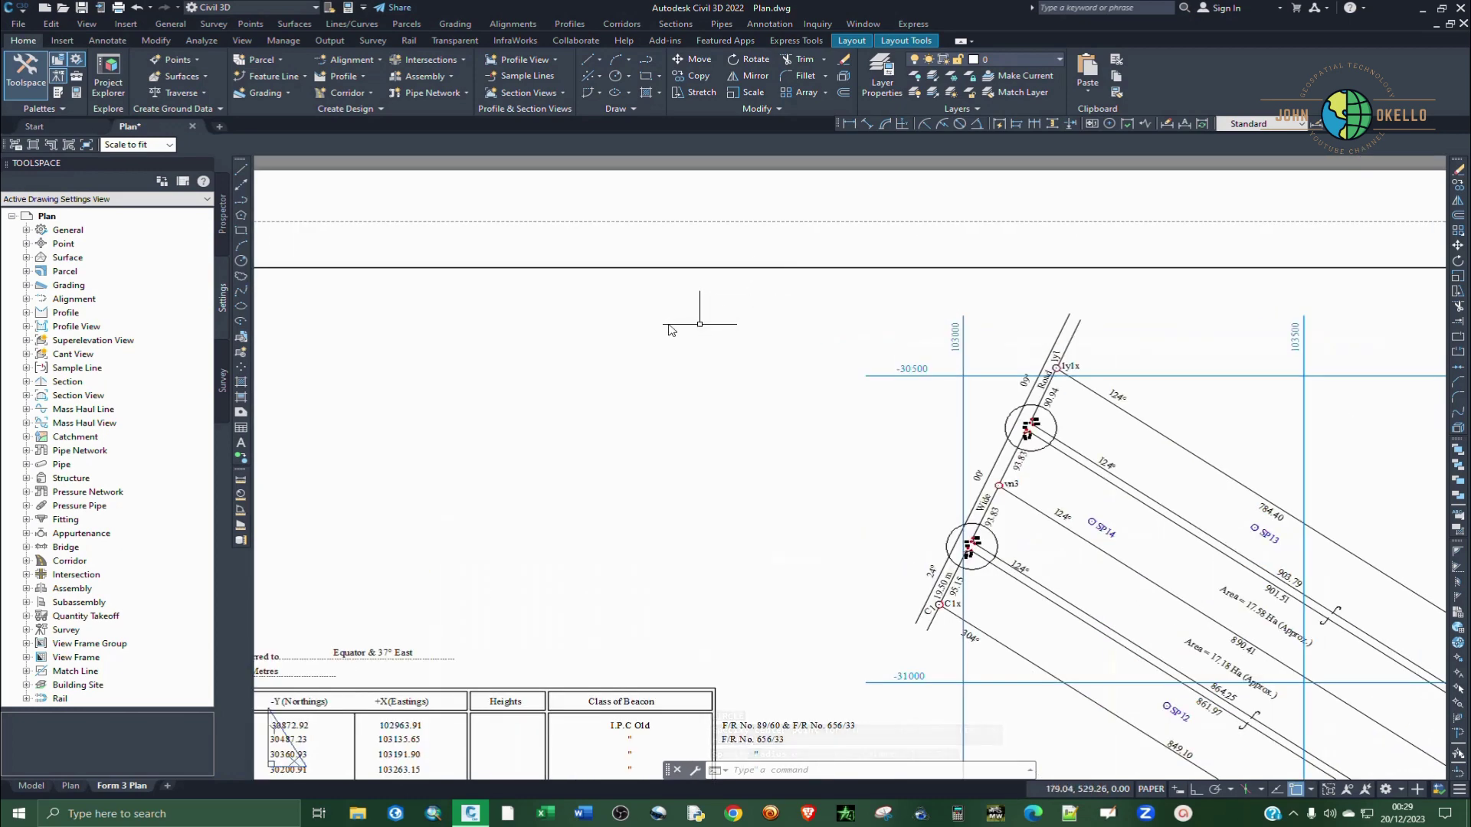
pyautogui.click(616, 76)
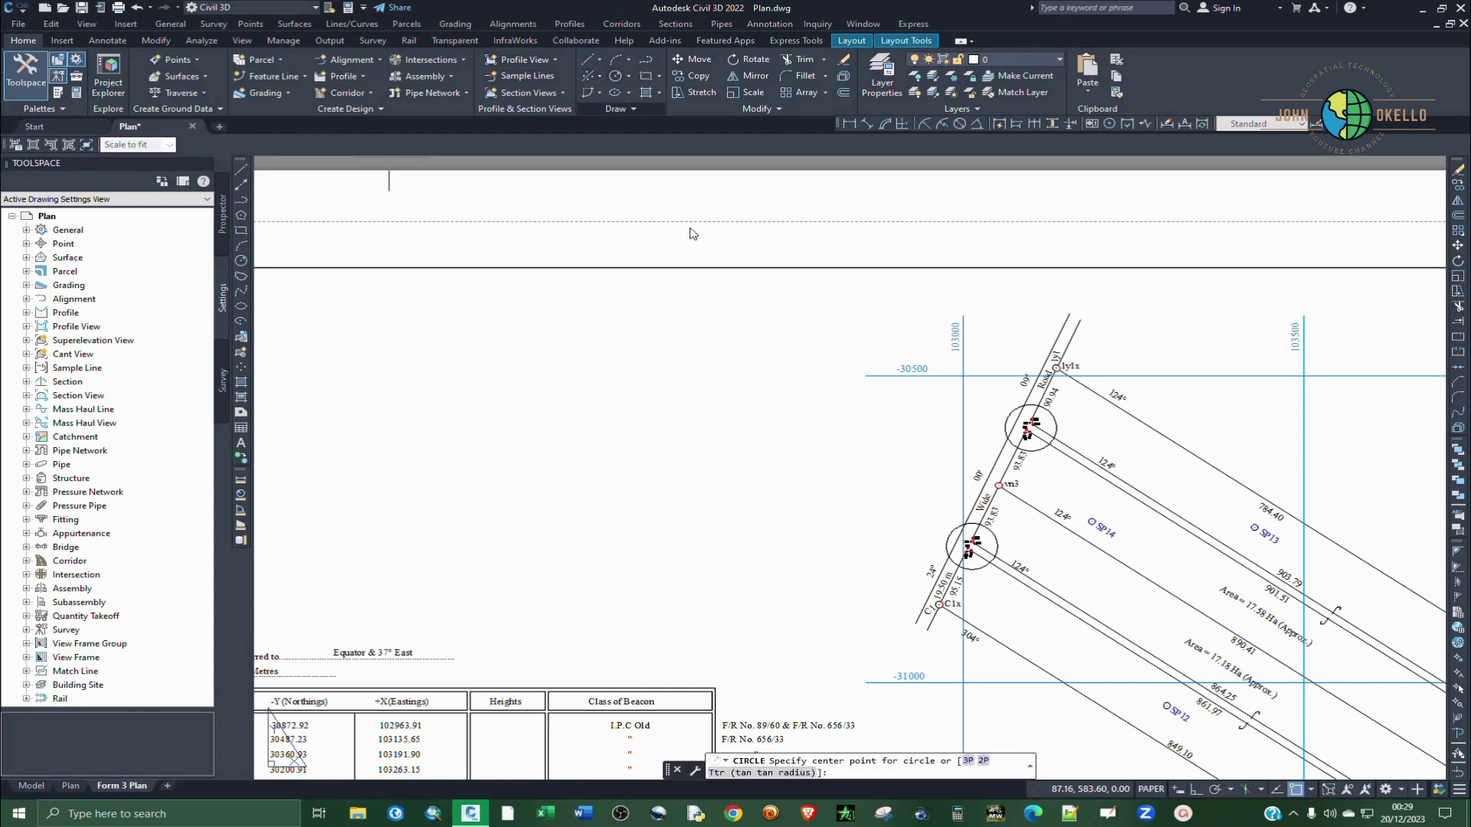
pyautogui.click(737, 404)
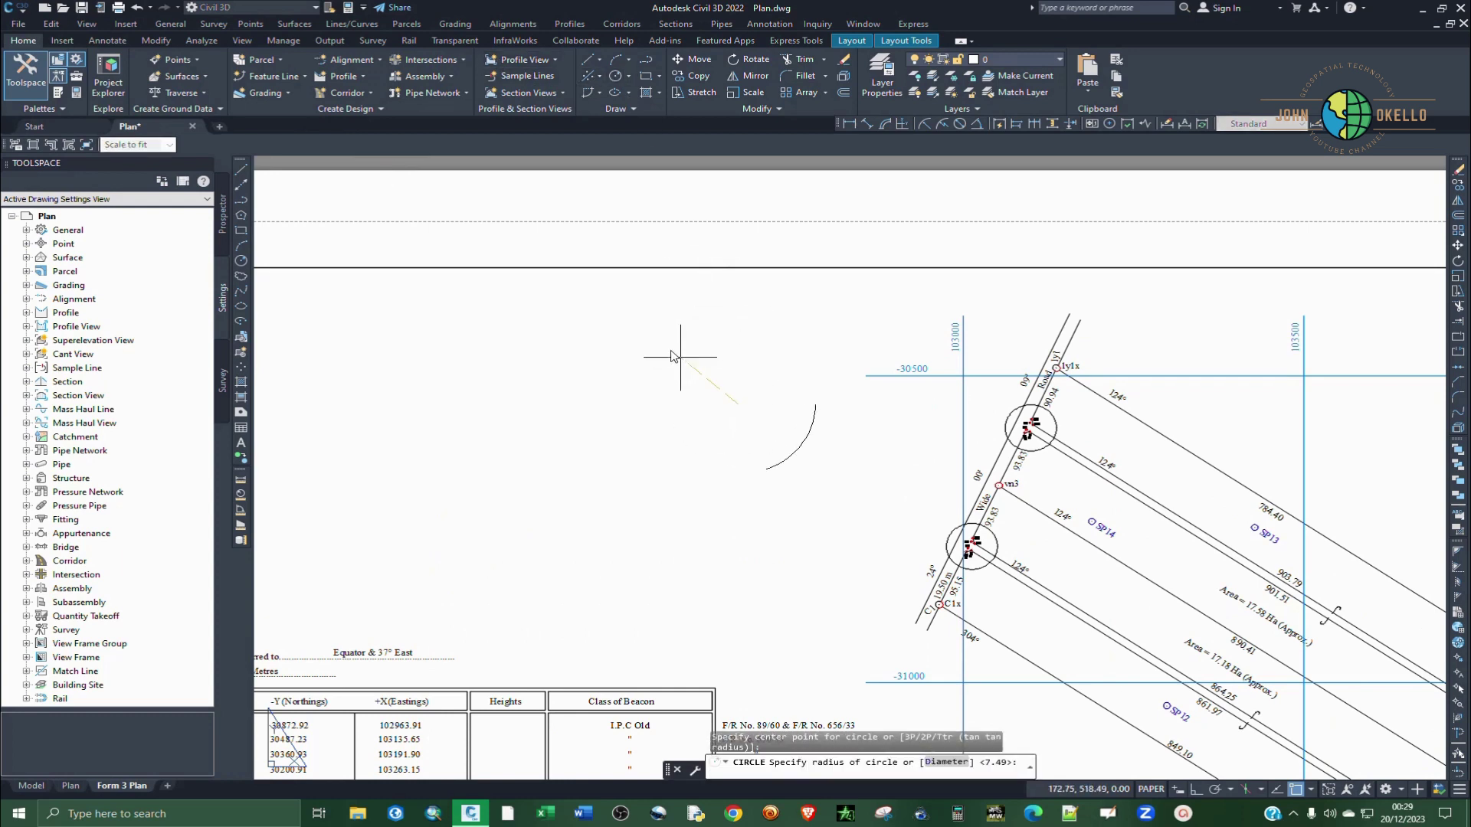
pyautogui.click(646, 335)
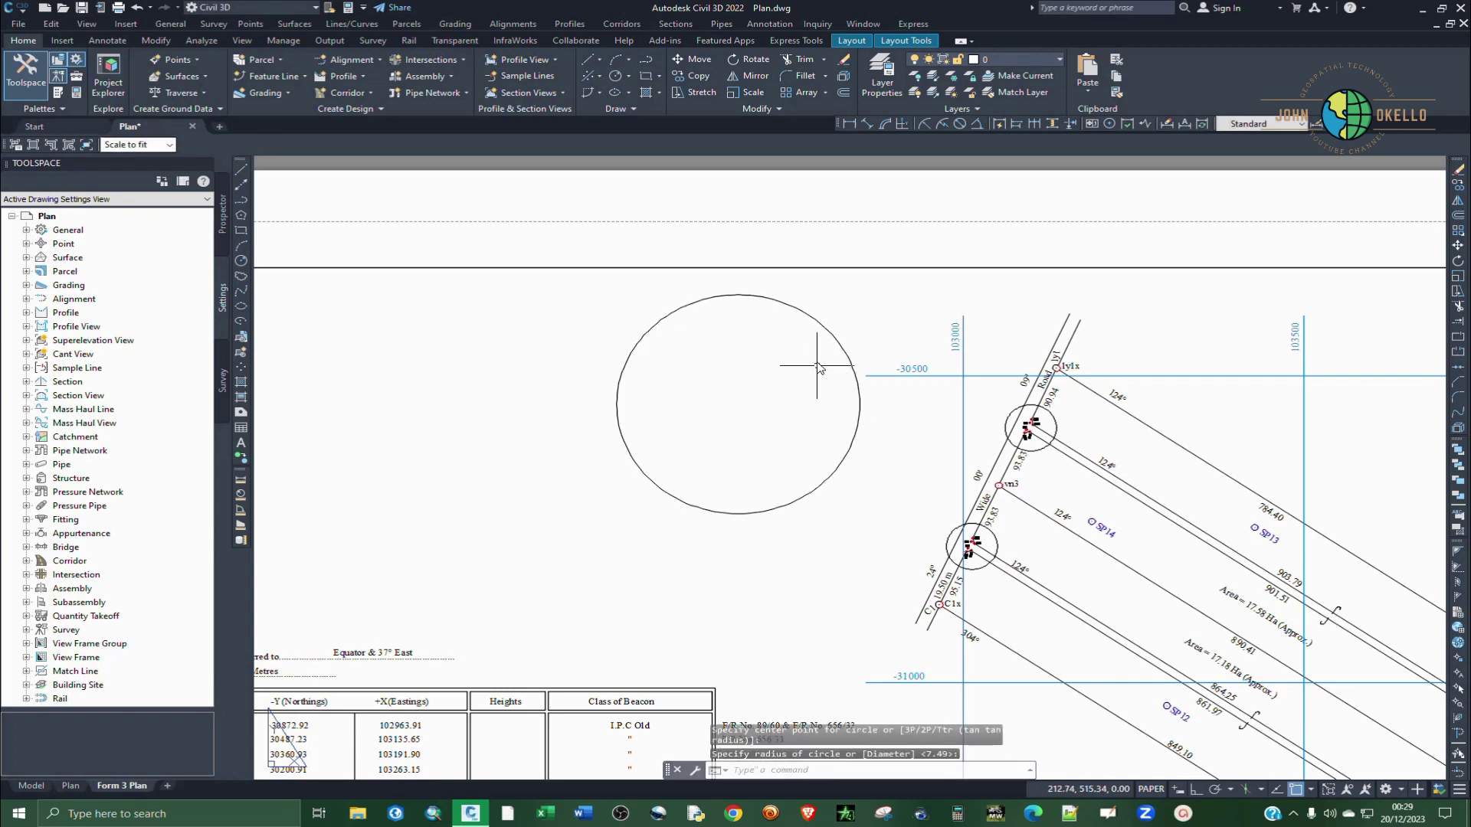
pyautogui.click(825, 333)
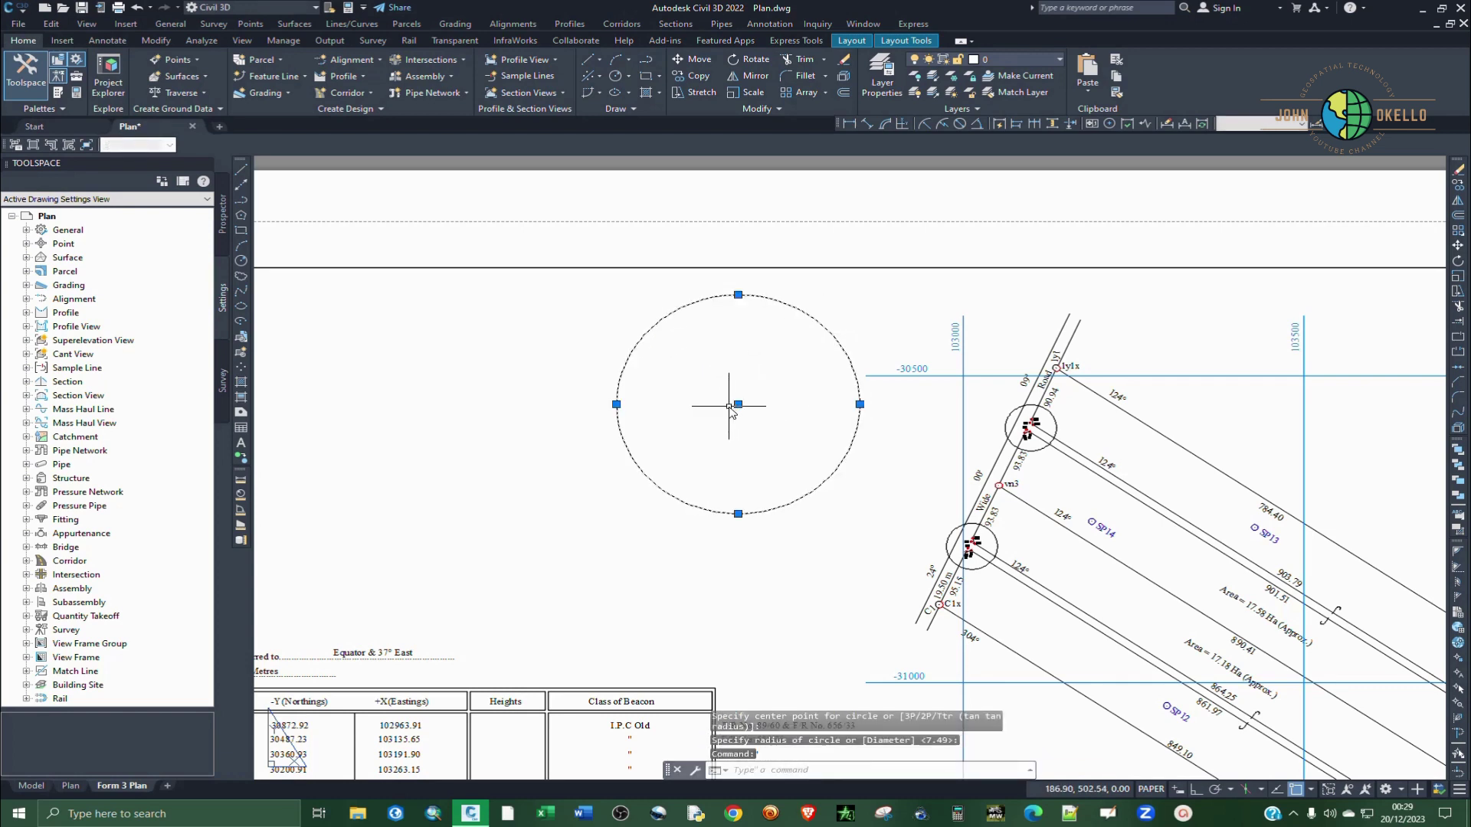
pyautogui.click(738, 404)
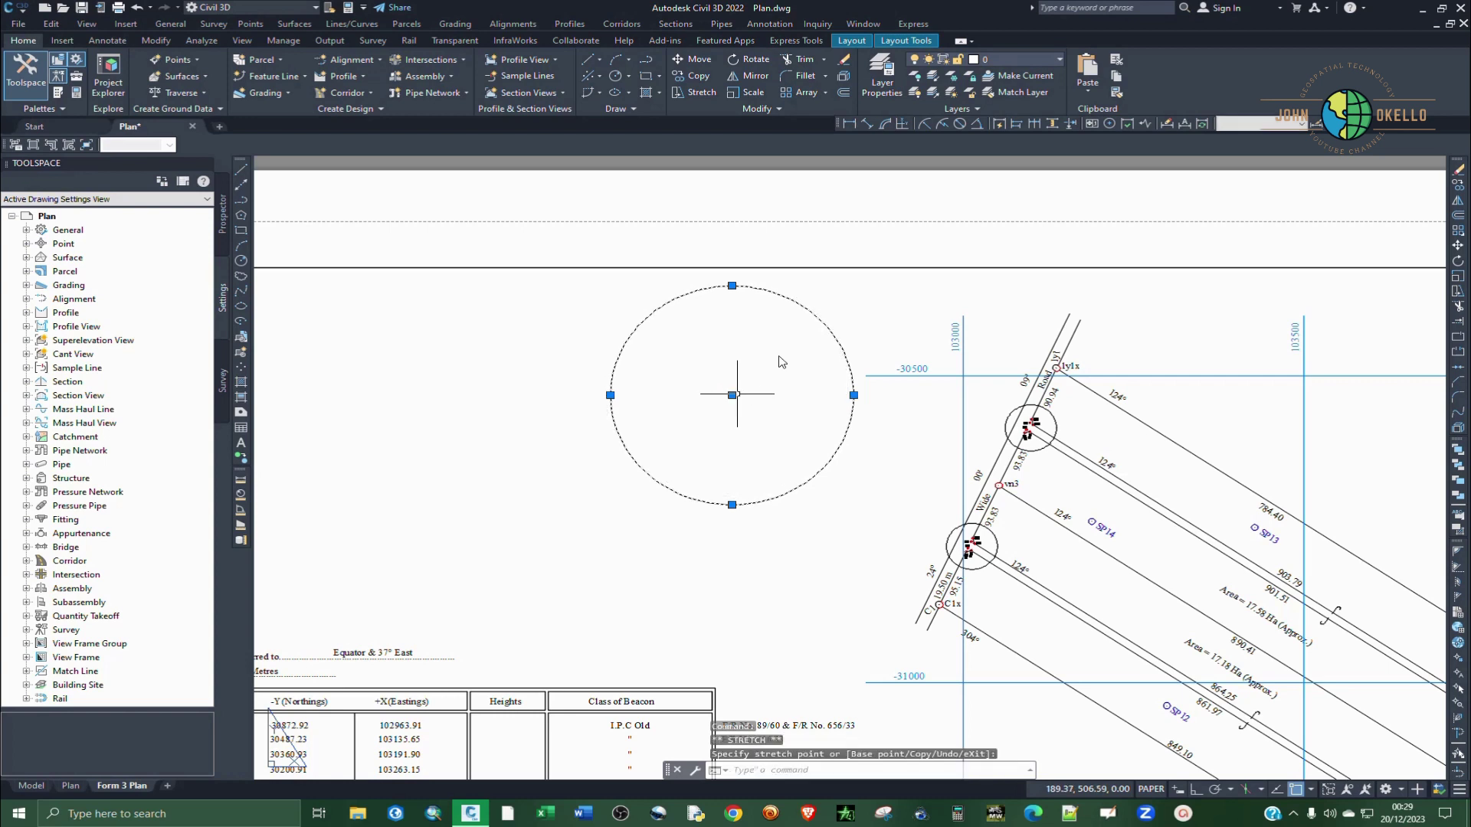
# Paste a copy of the large circle below it, move it down, then delete it
pyautogui.press('Escape')
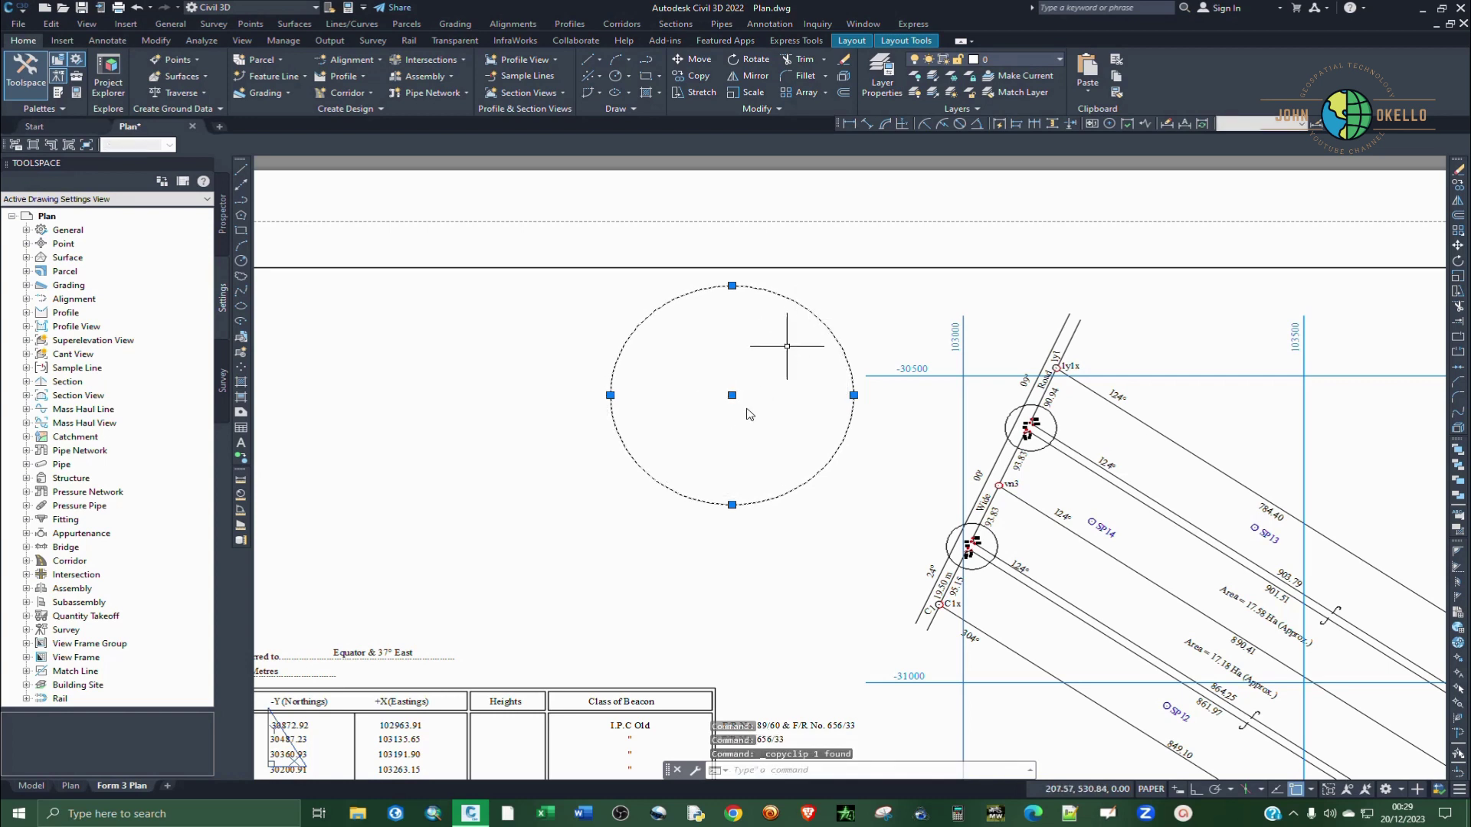
pyautogui.hotkey('ctrl', 'v')
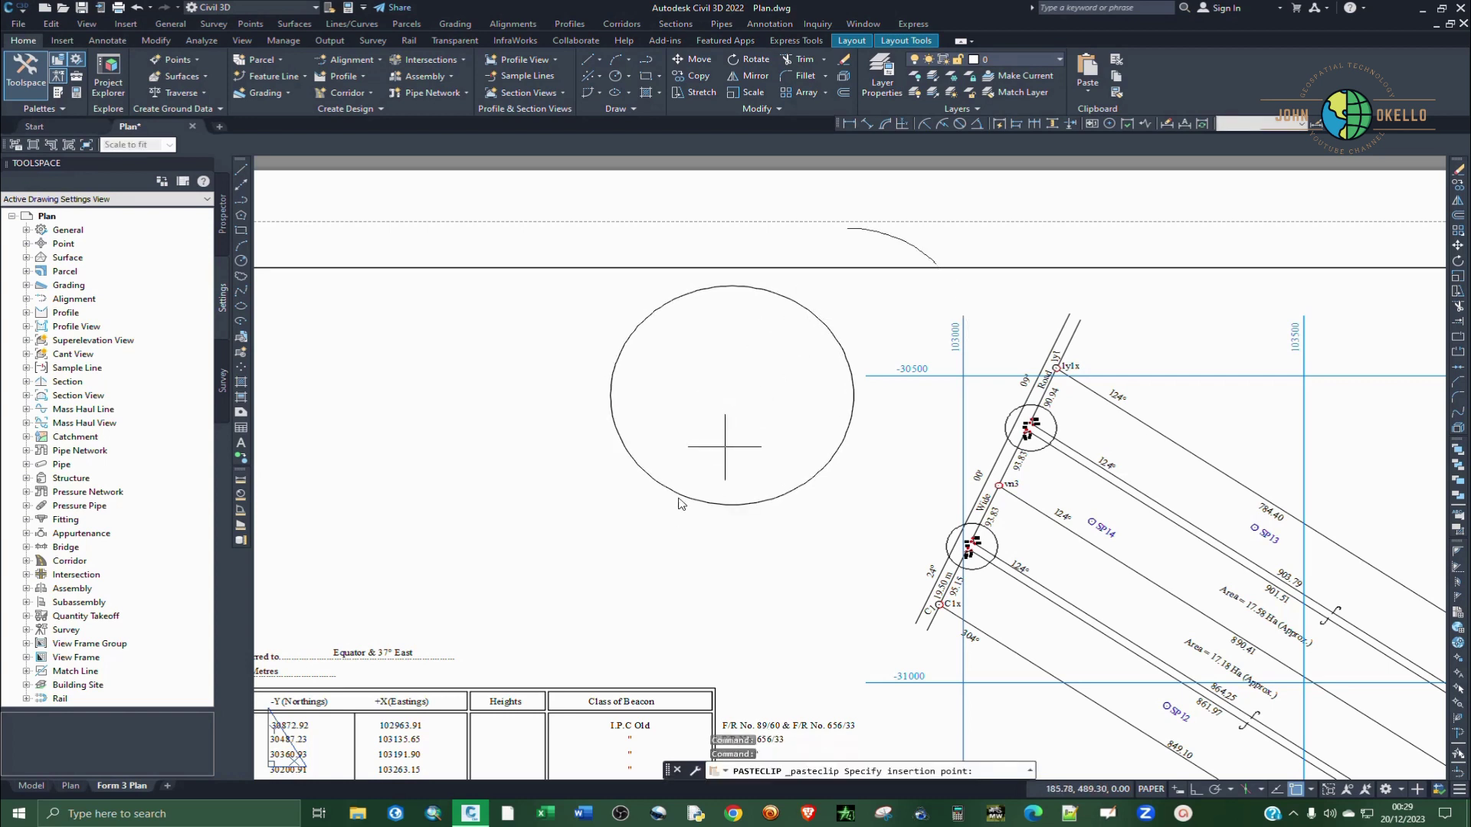
pyautogui.click(577, 591)
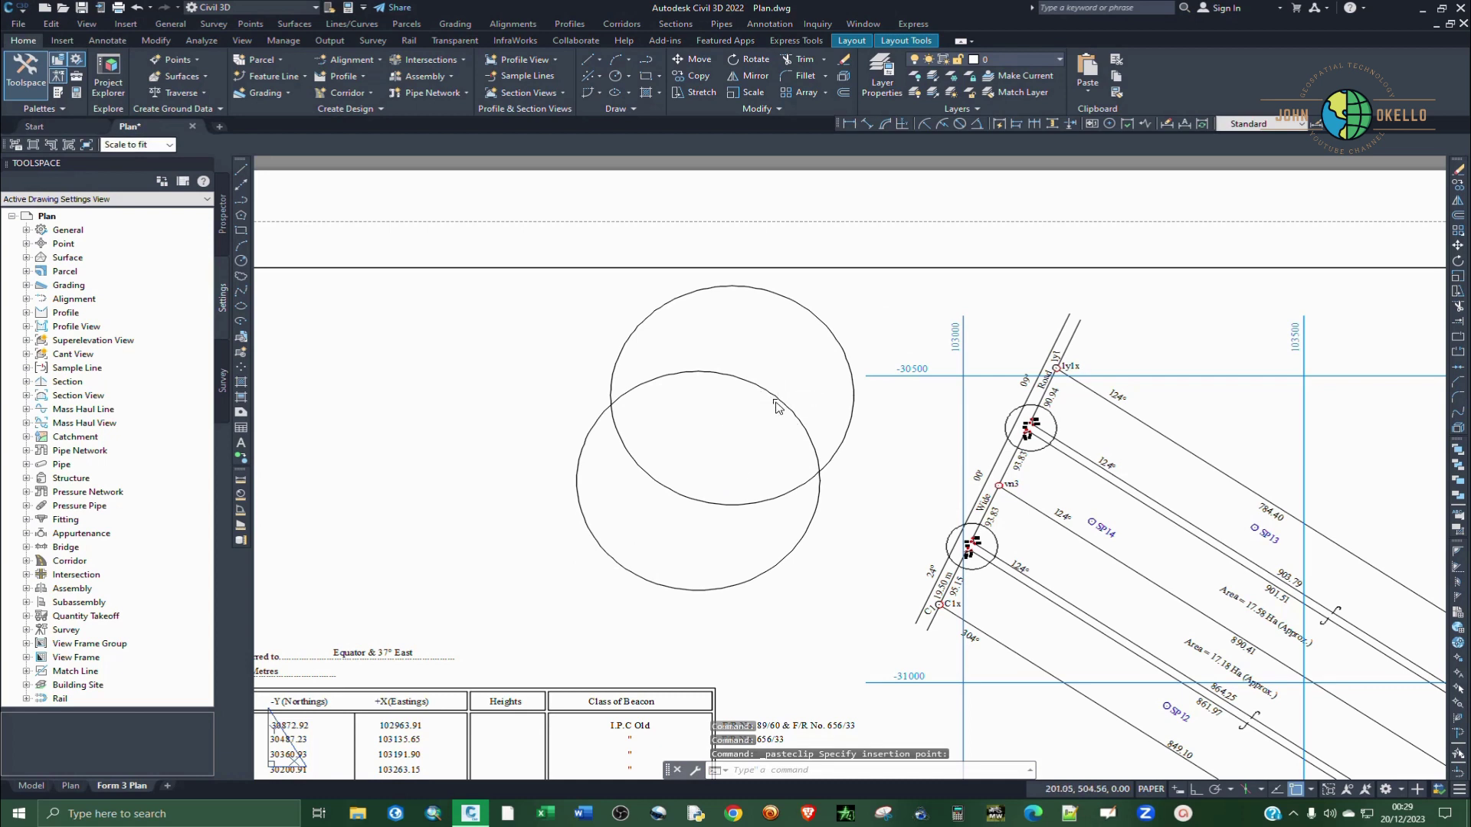
pyautogui.click(780, 400)
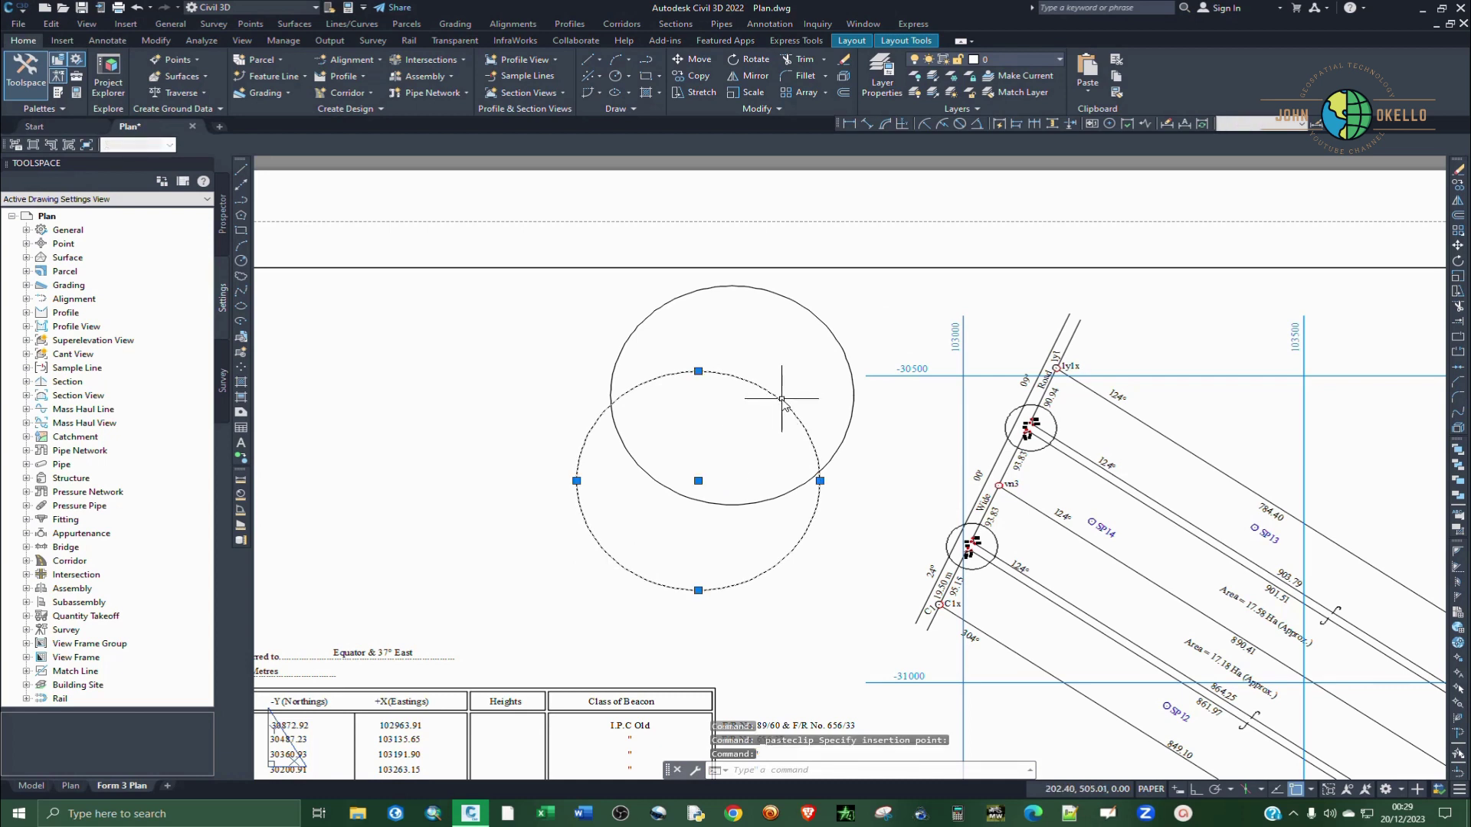
pyautogui.click(698, 482)
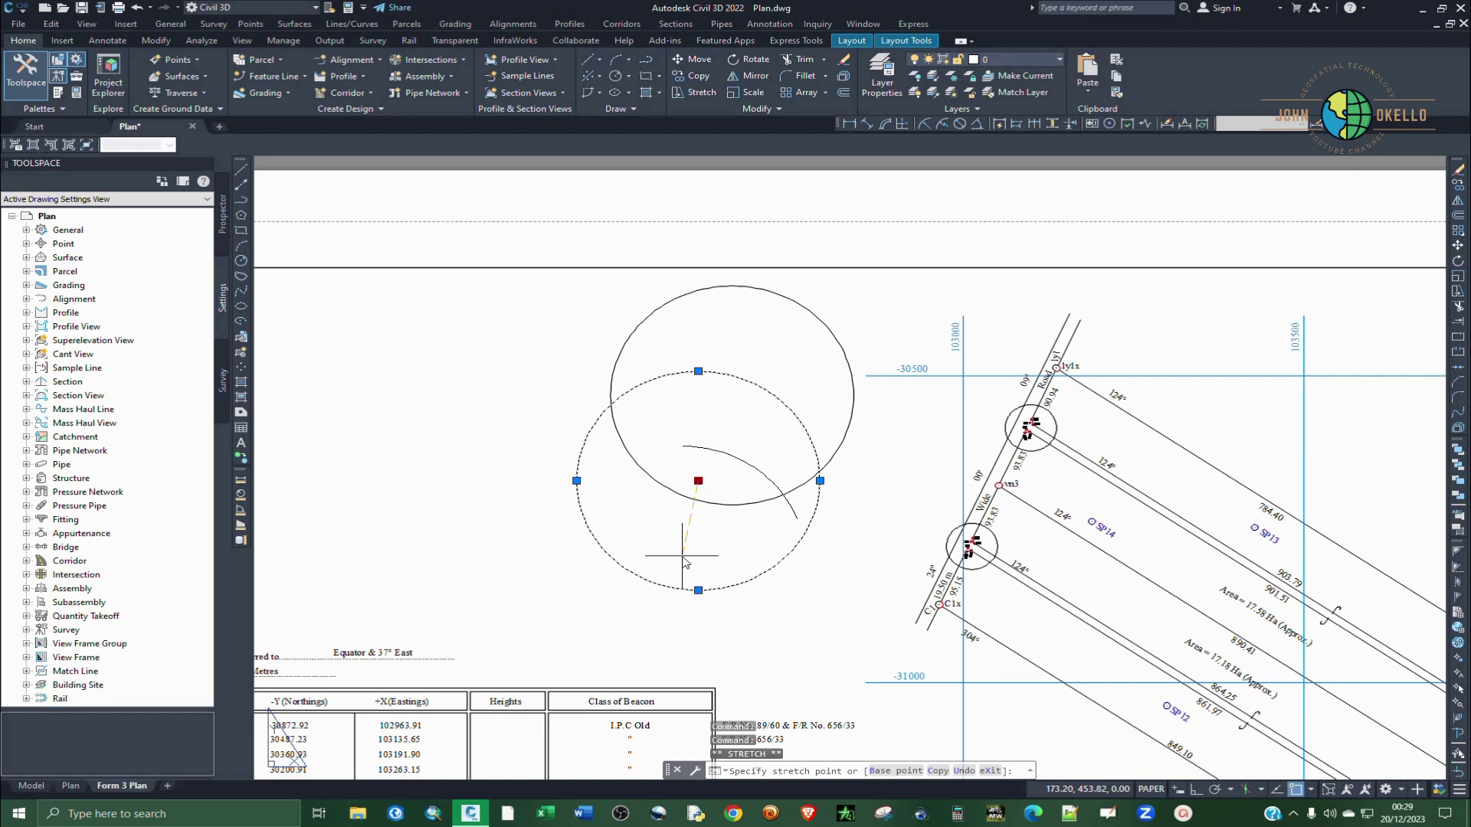
pyautogui.click(698, 591)
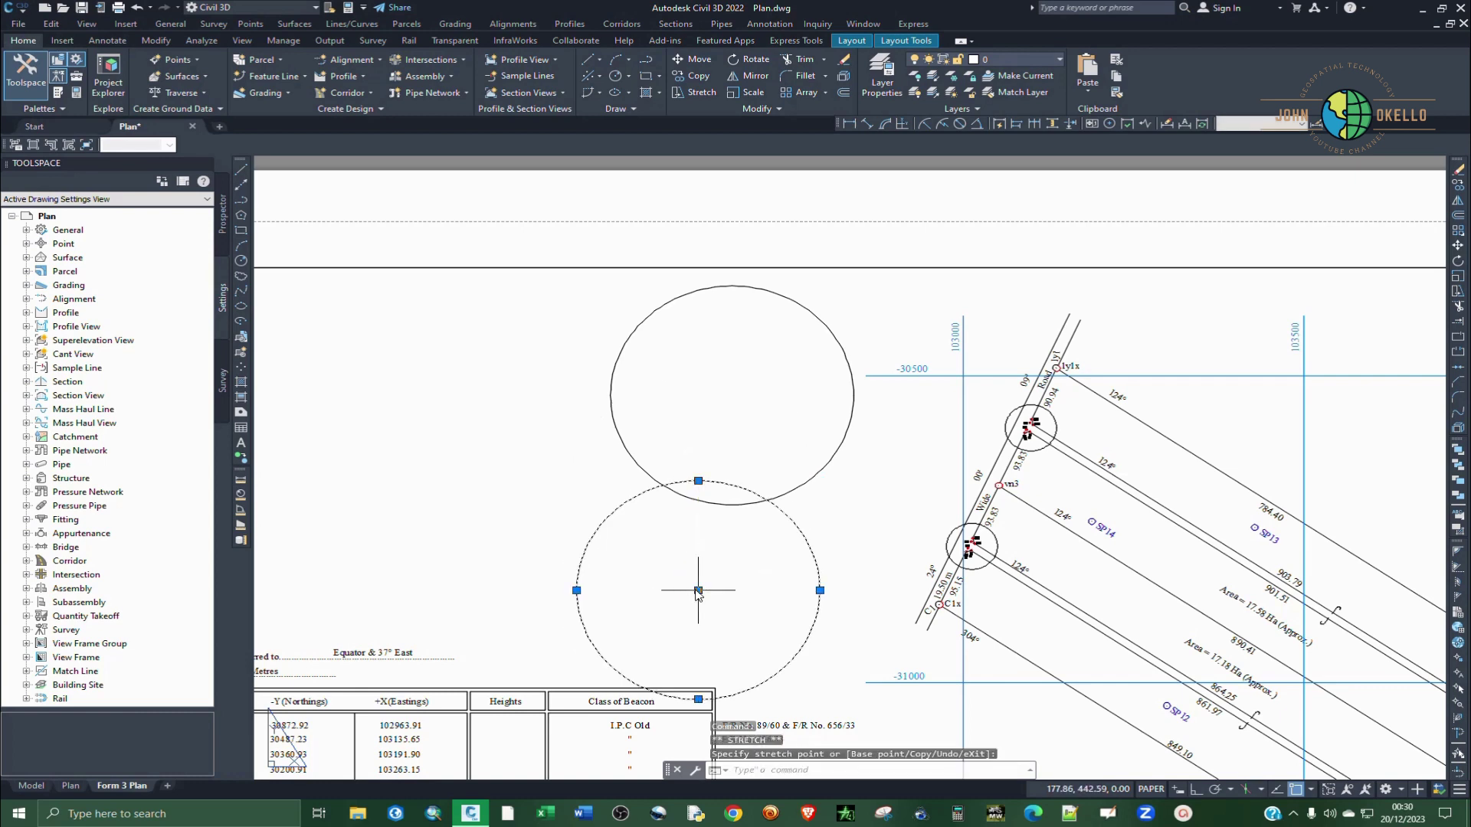
pyautogui.press('Delete')
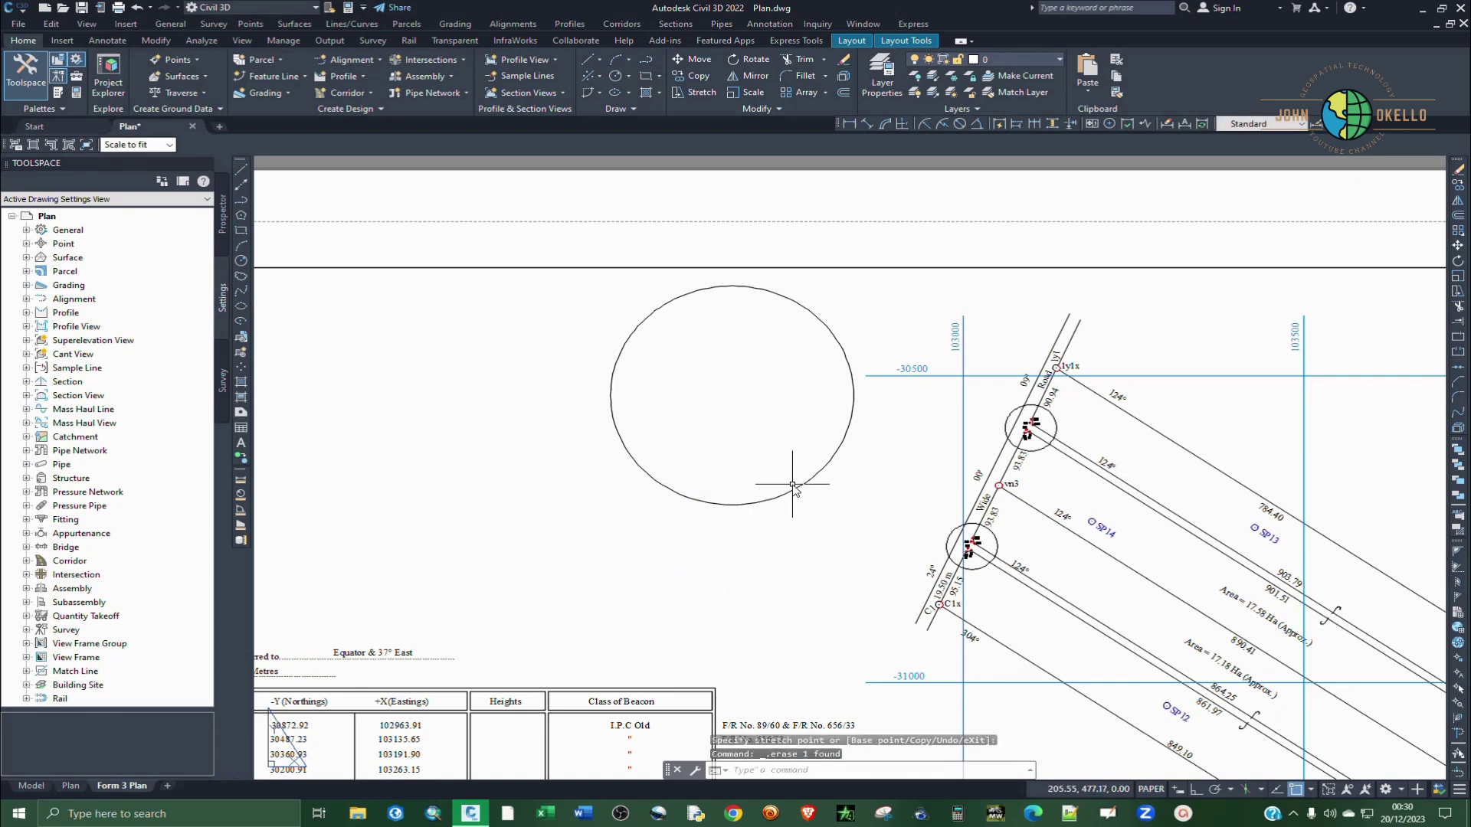
# Shrink the upper large circle by dragging its bottom grip inward
pyautogui.click(792, 485)
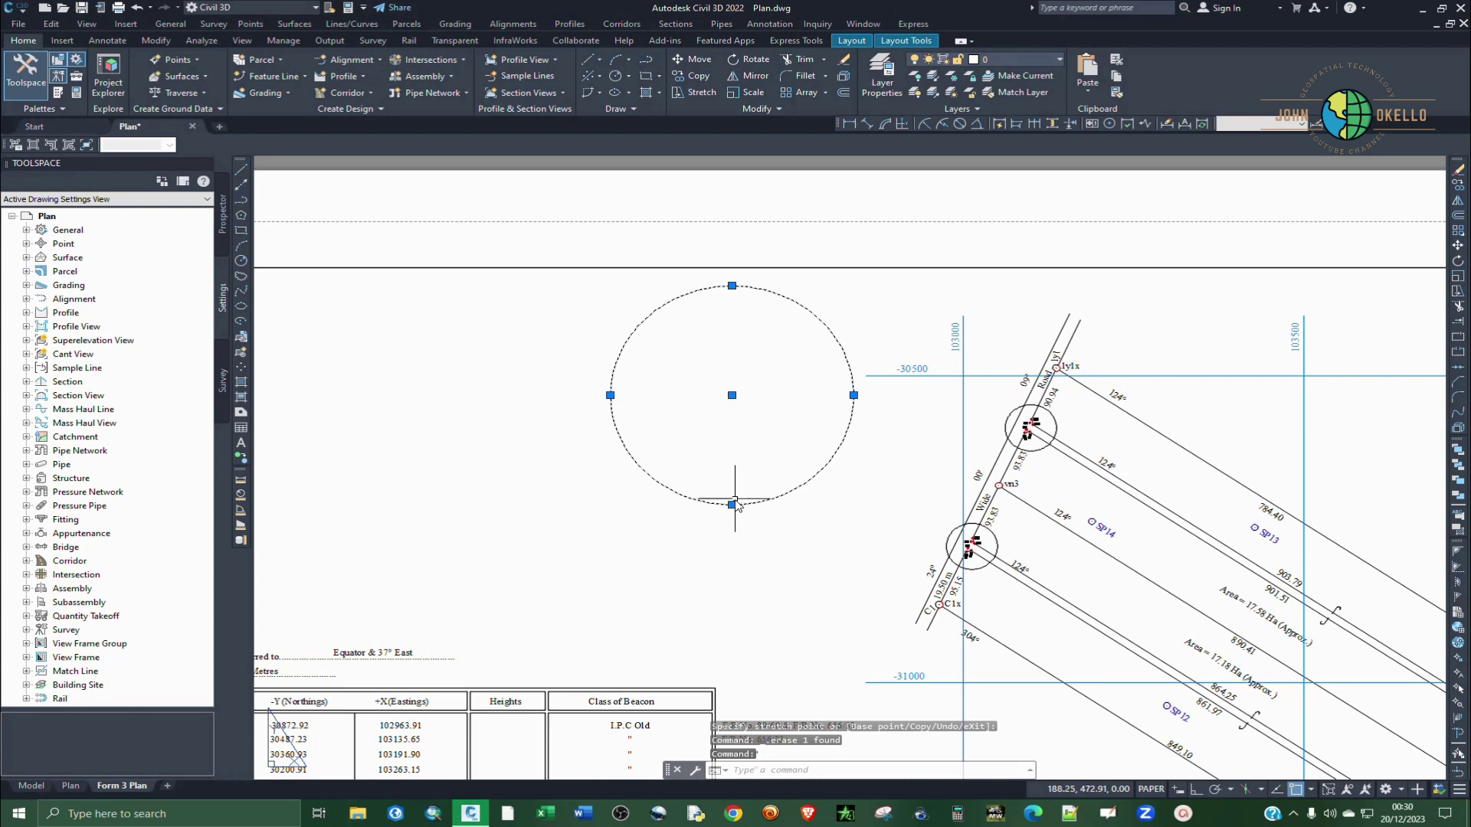
pyautogui.click(733, 505)
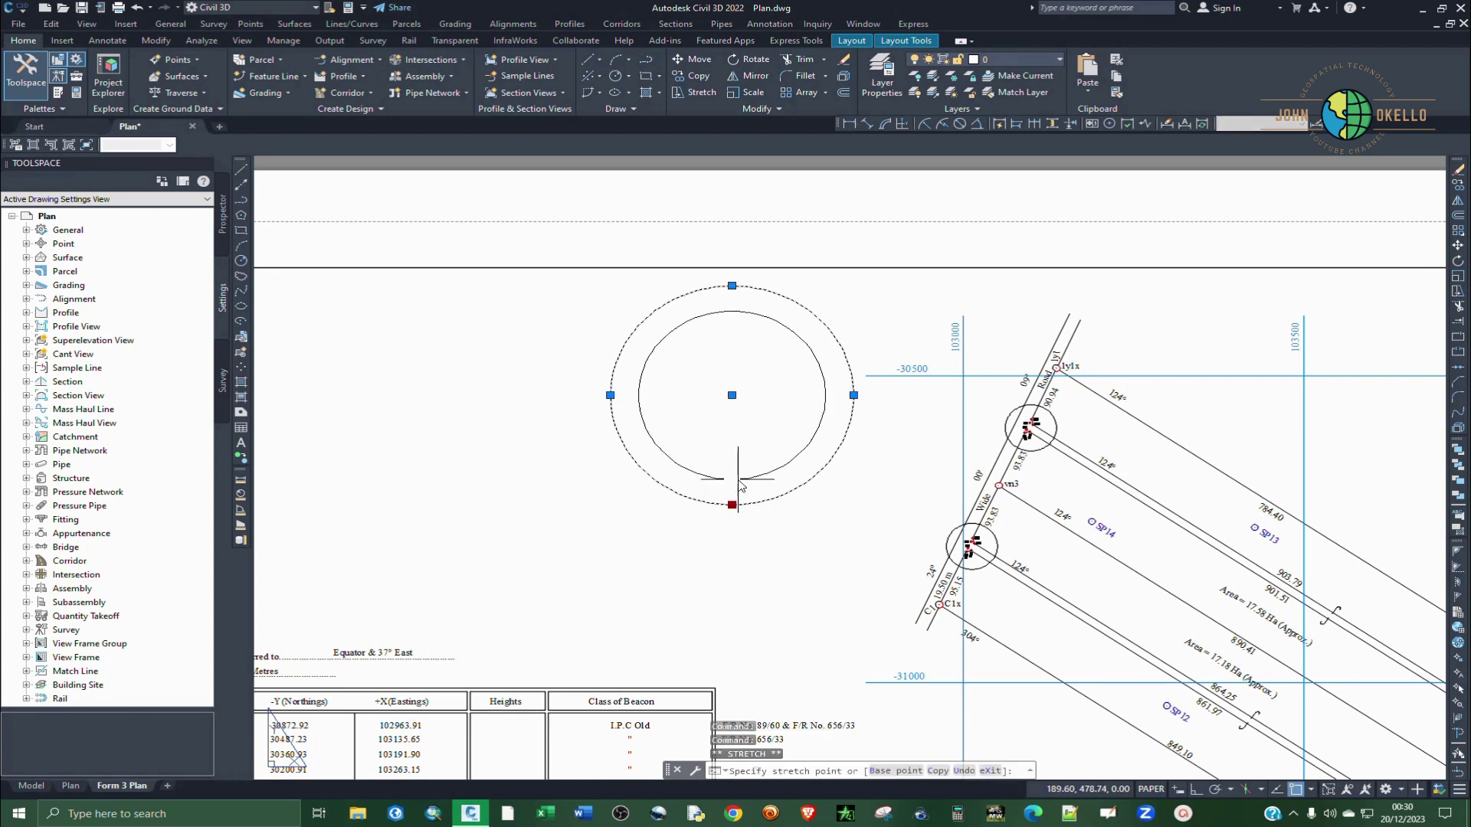
pyautogui.click(738, 479)
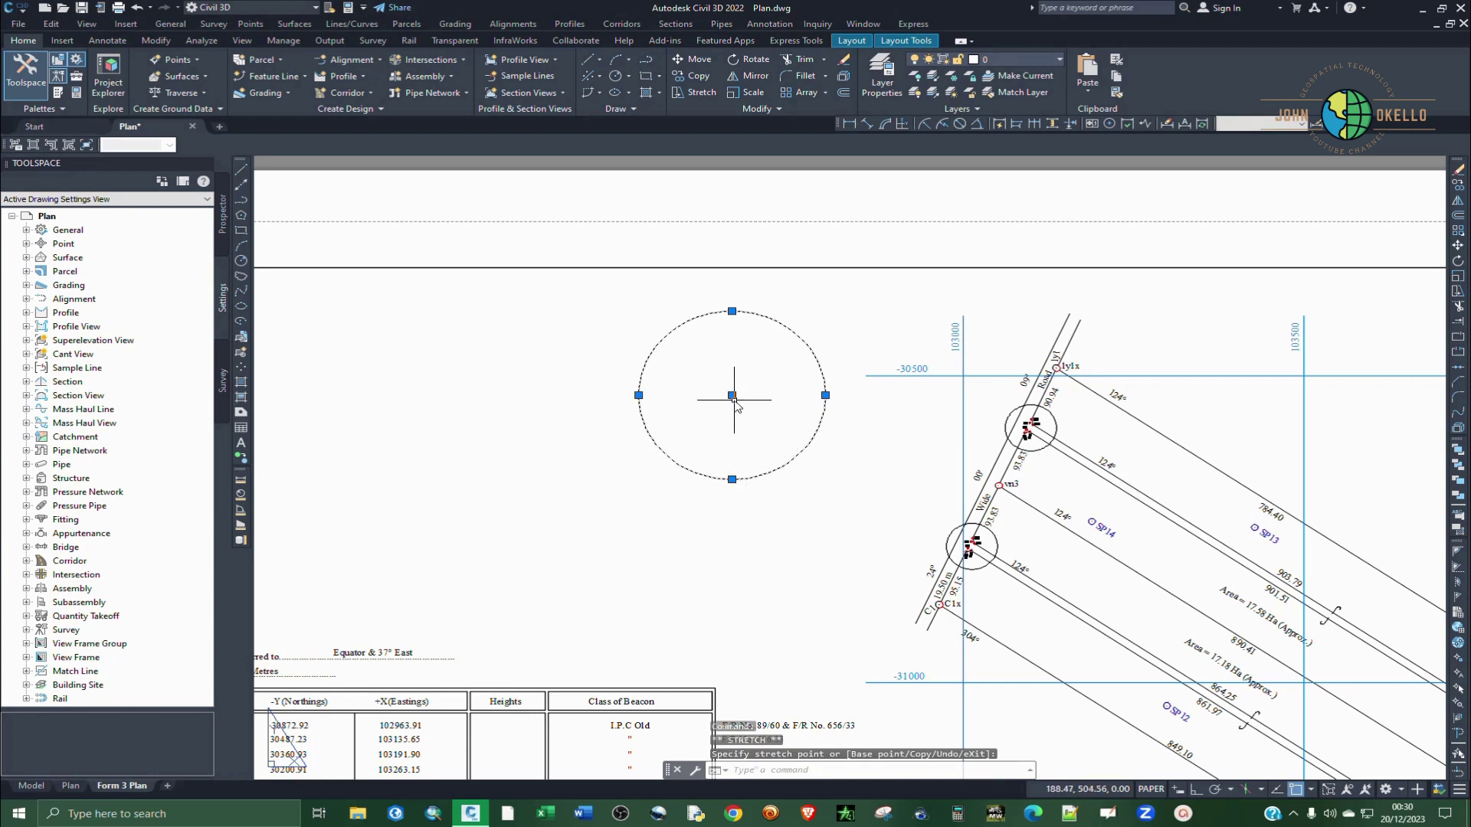
pyautogui.click(1458, 246)
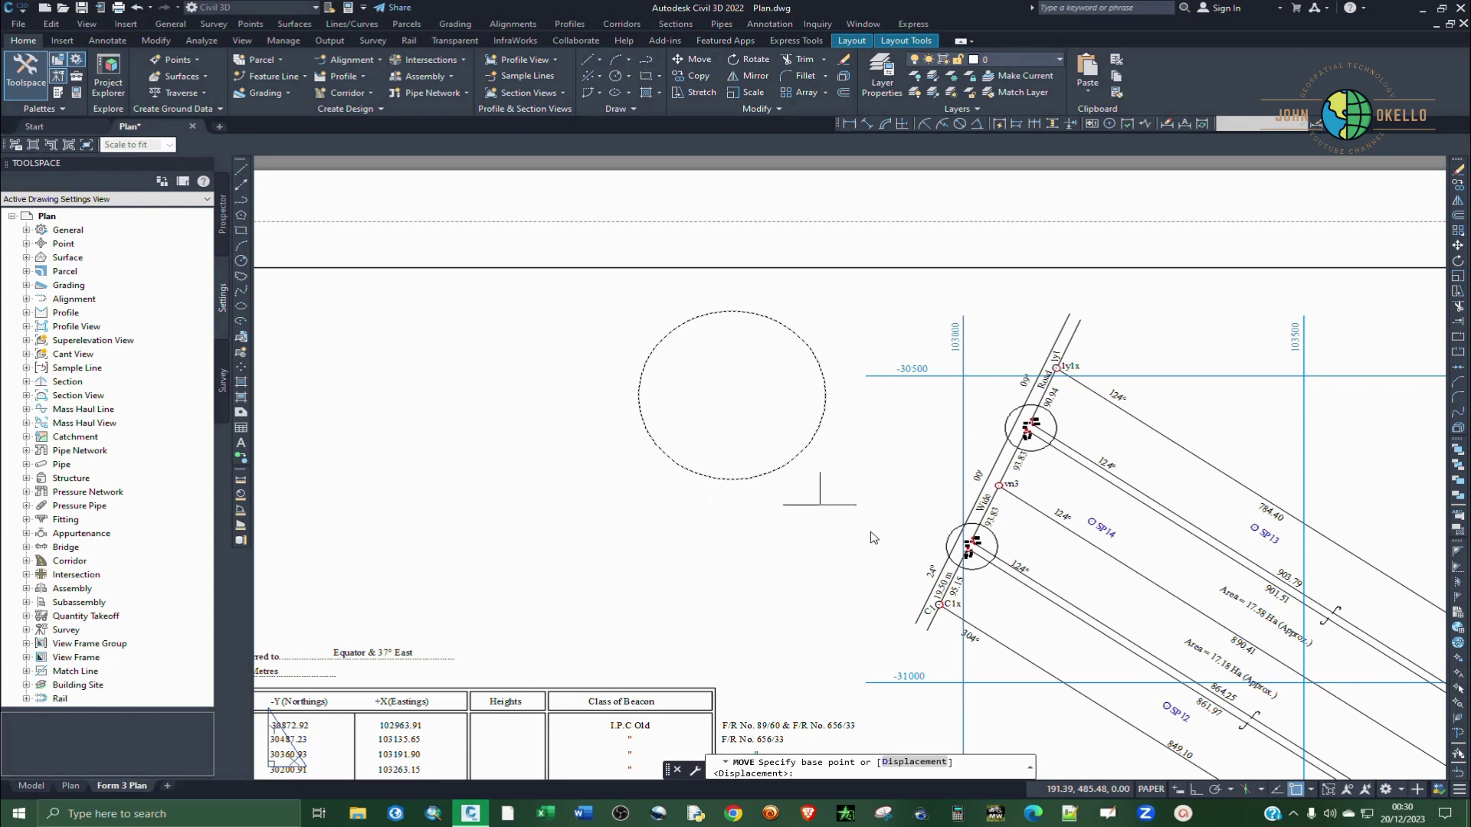
# Turn on Center snap, move the circle slightly higher by its centre, and copy it
pyautogui.click(1310, 791)
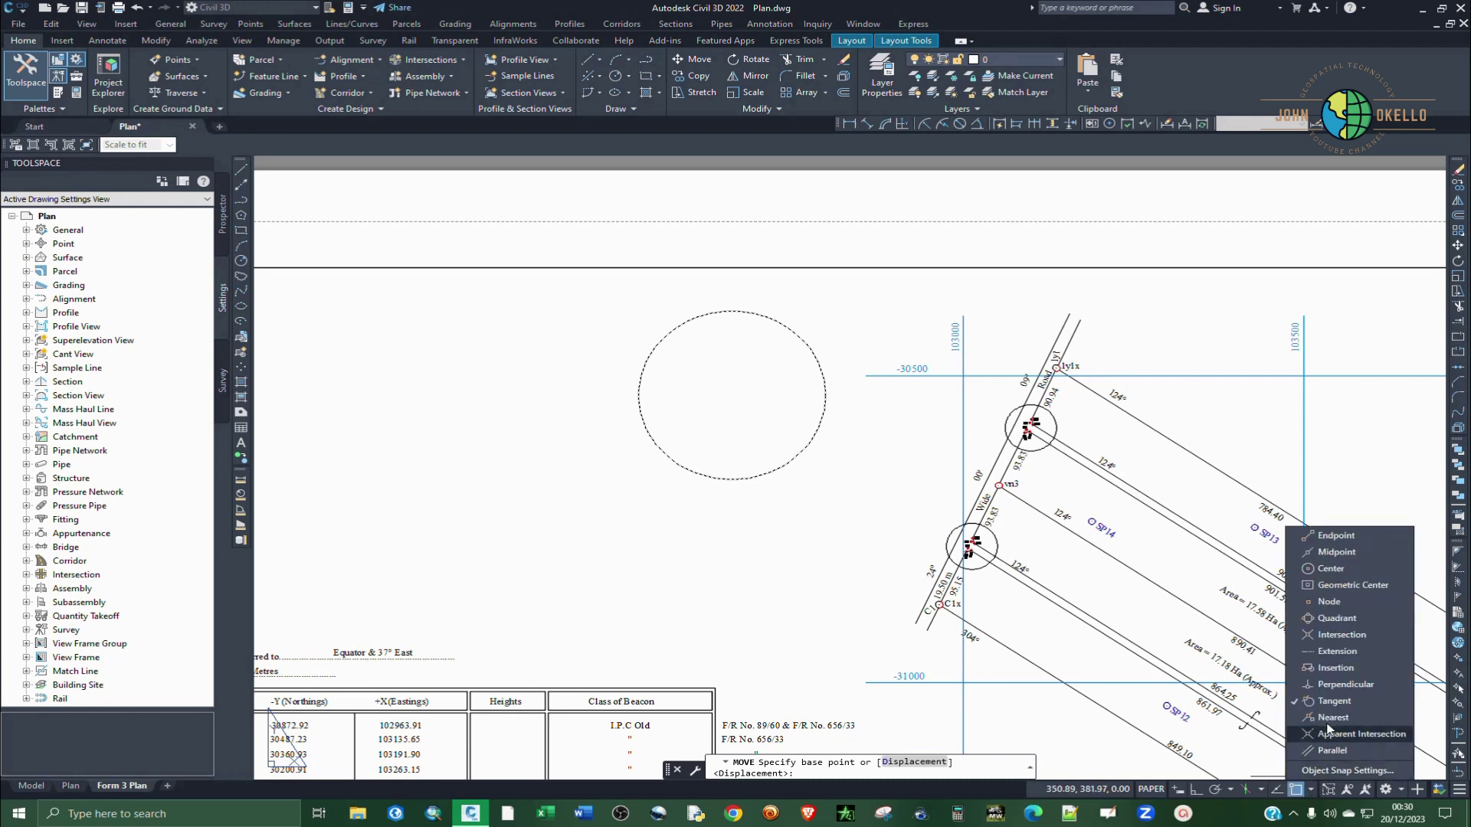
pyautogui.click(1331, 568)
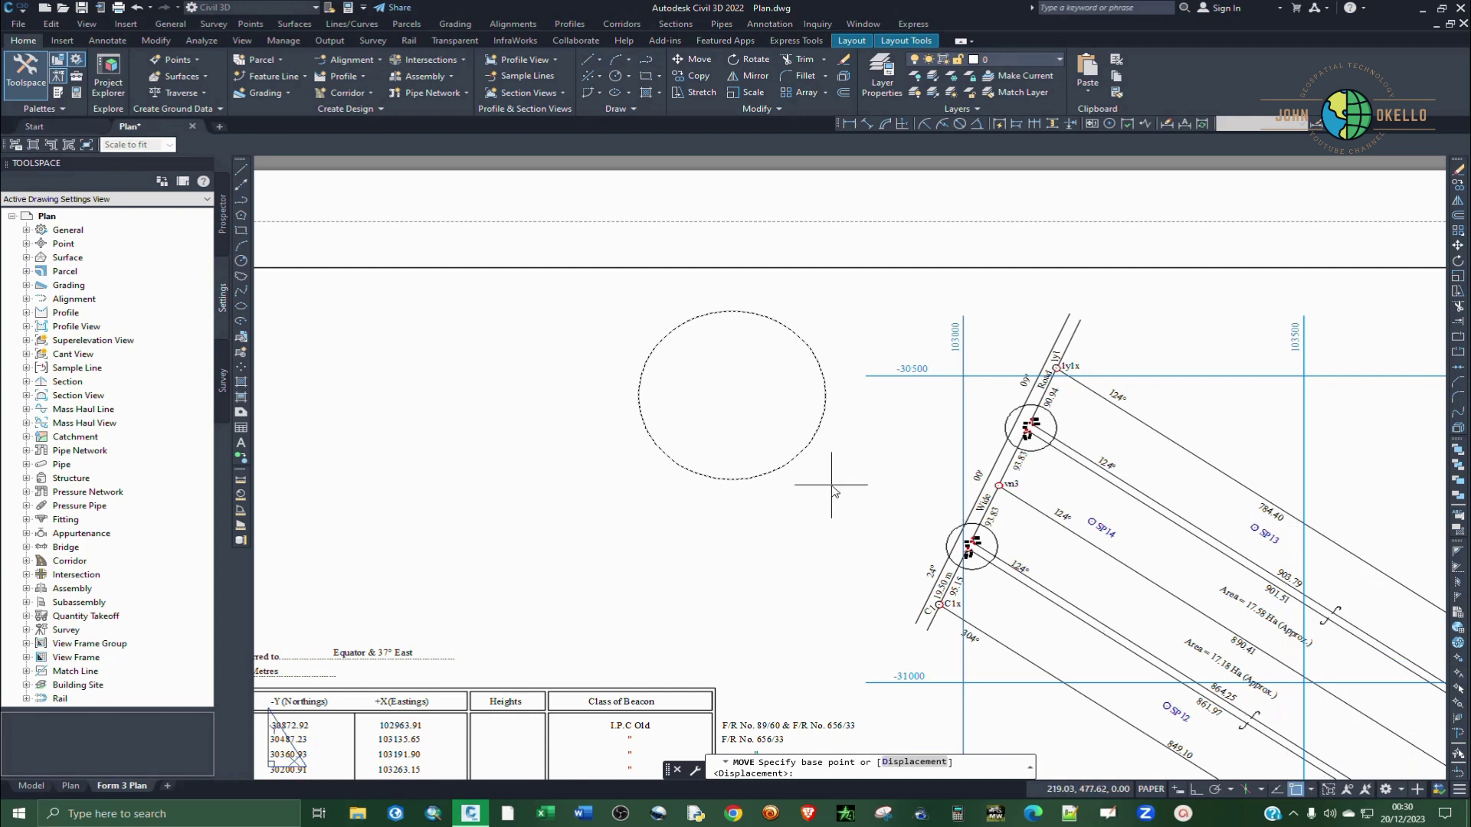
pyautogui.click(733, 397)
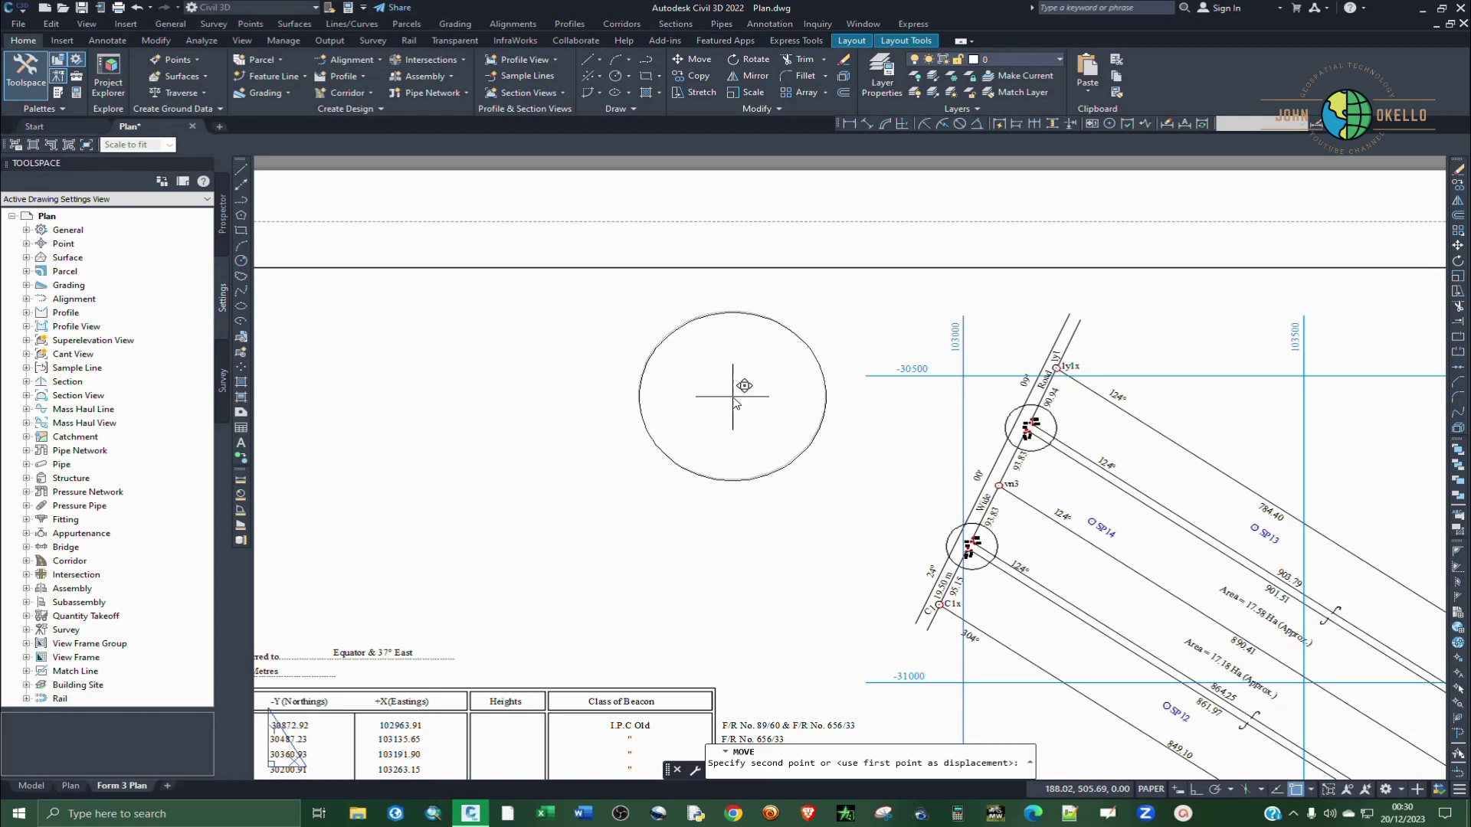
pyautogui.click(725, 400)
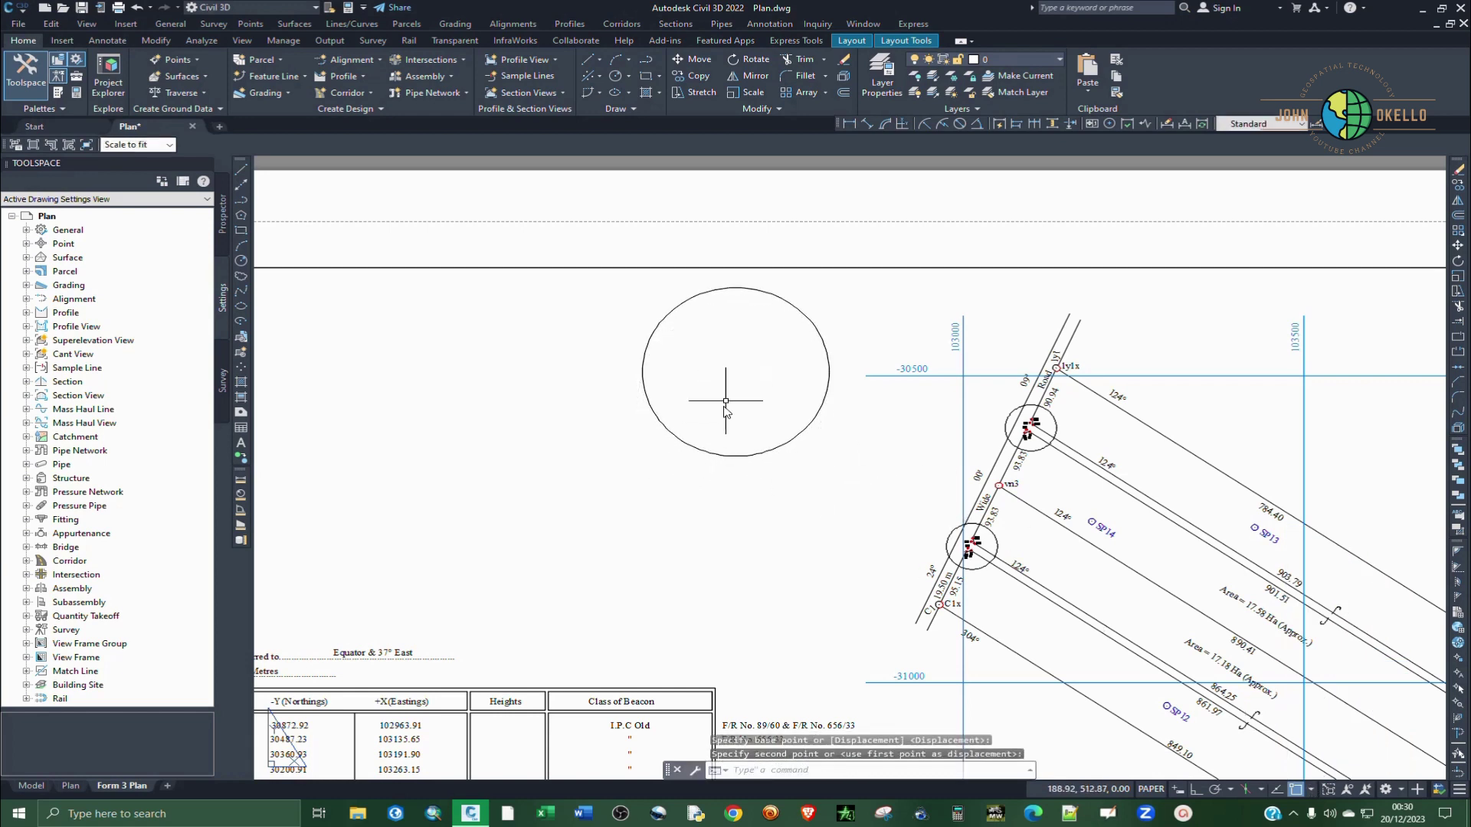
pyautogui.click(714, 454)
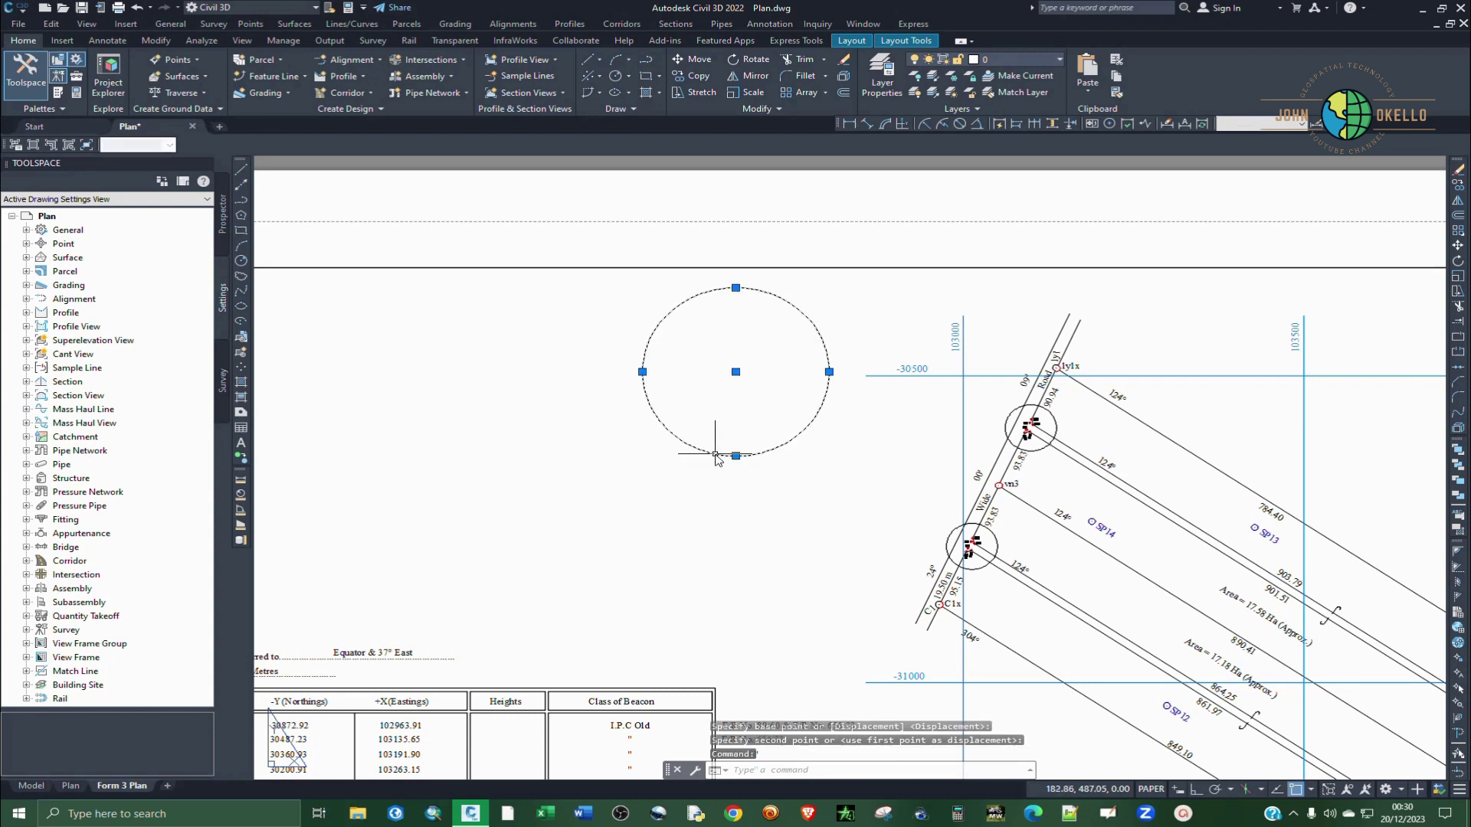
pyautogui.hotkey('ctrl', 'c')
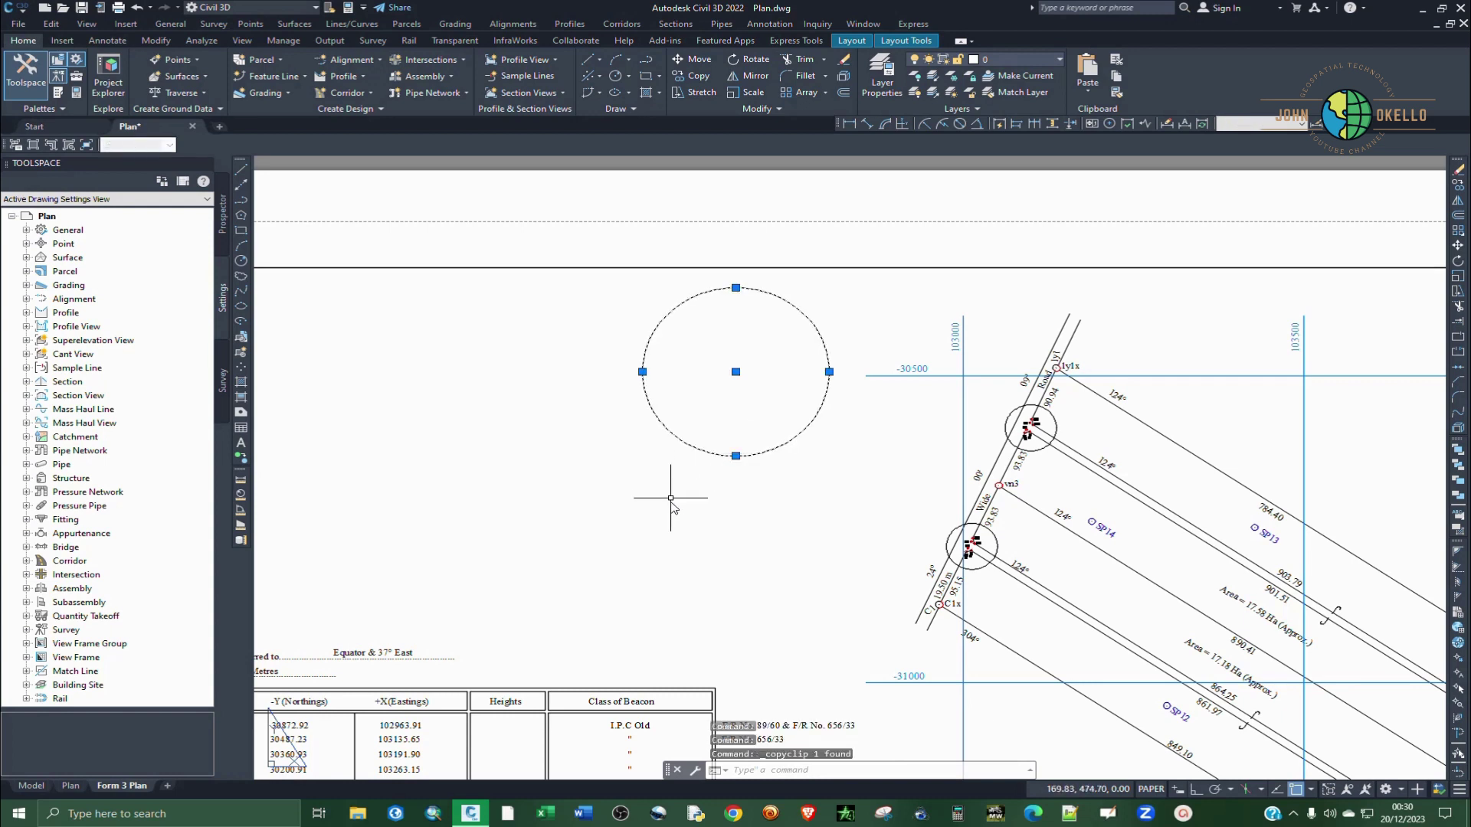
pyautogui.hotkey('ctrl', 'v')
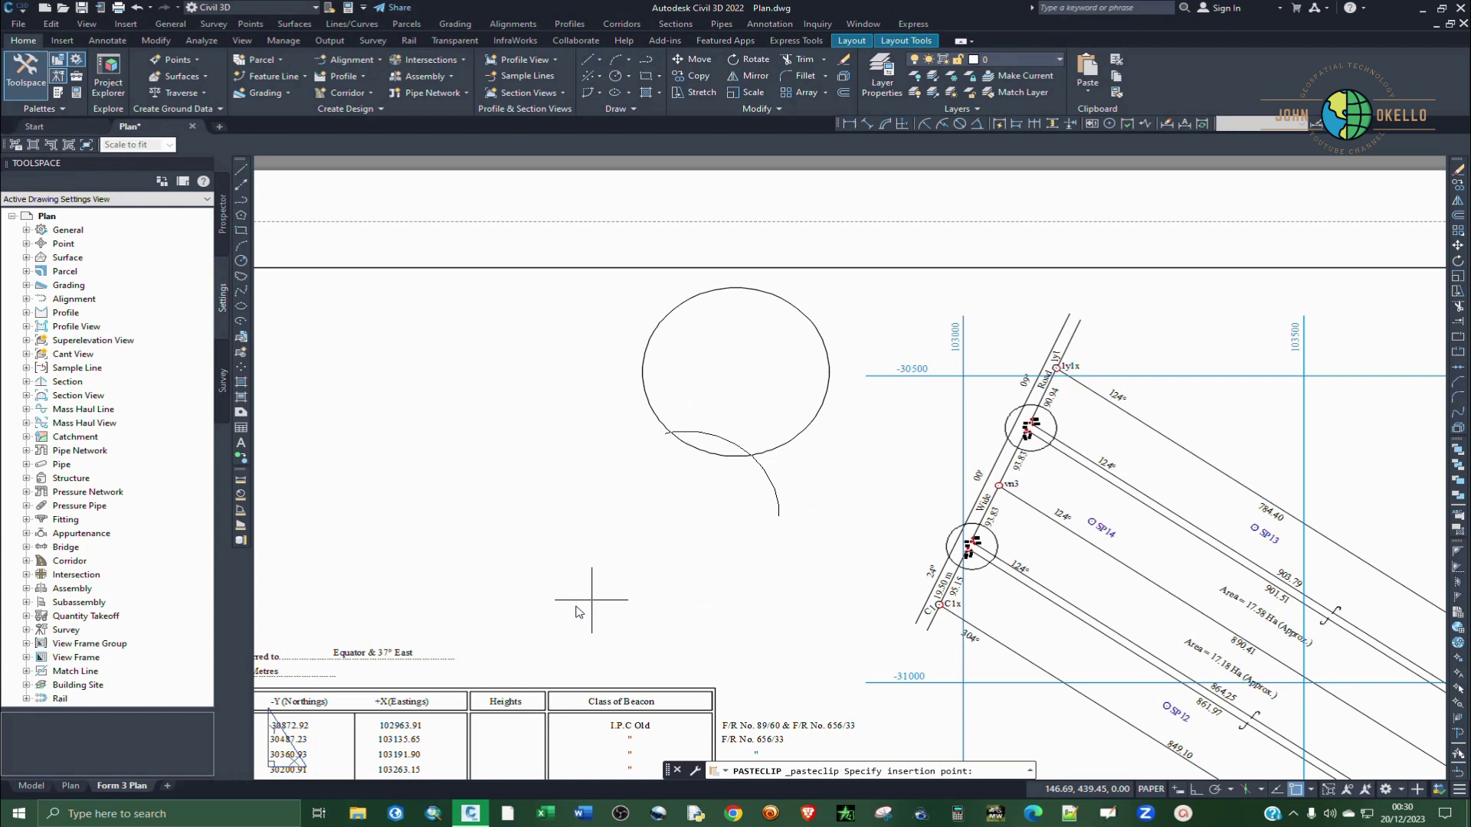
# Place the pasted circle below and left of the original
pyautogui.click(572, 666)
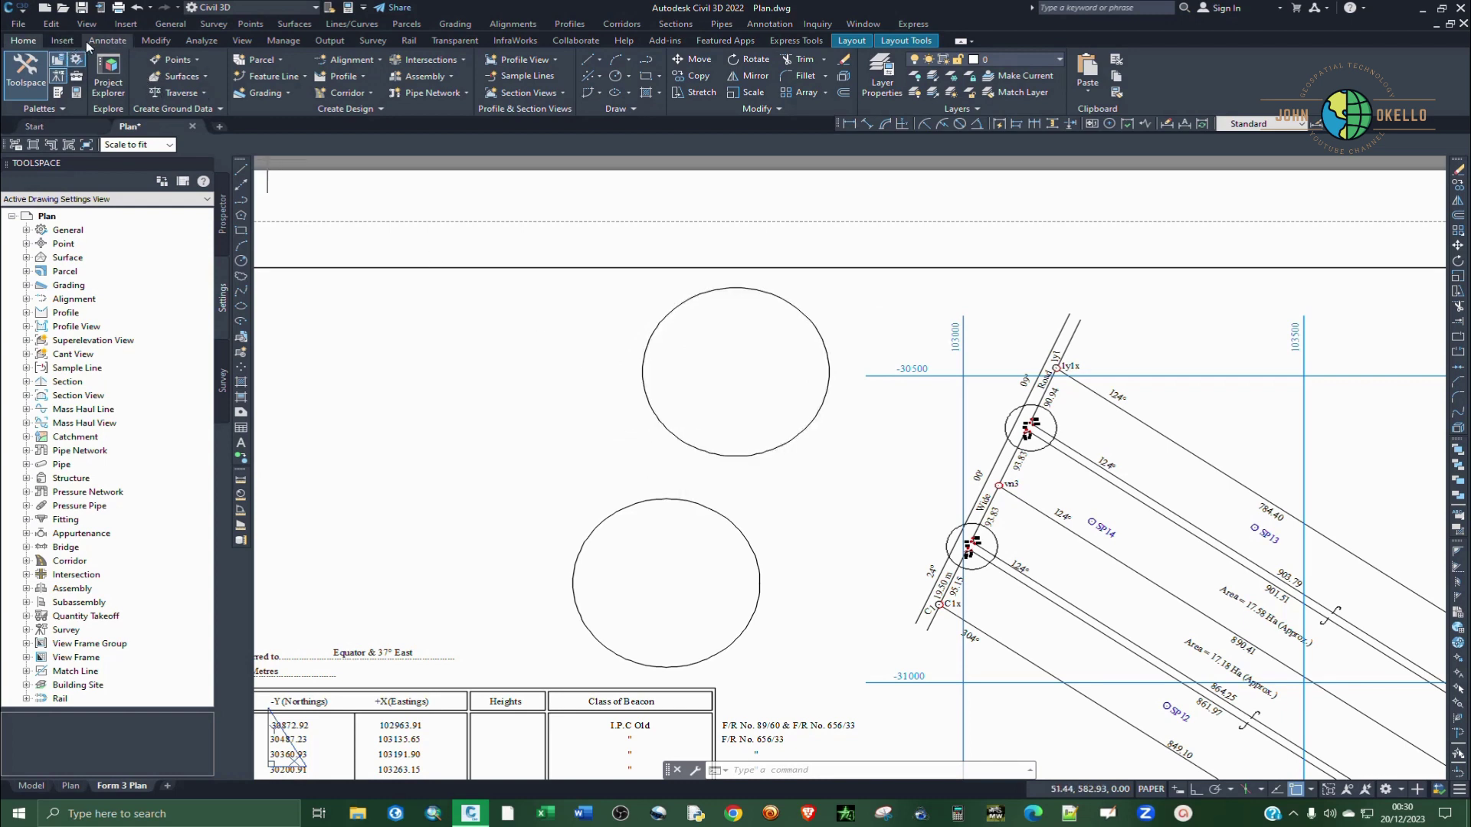
pyautogui.click(852, 41)
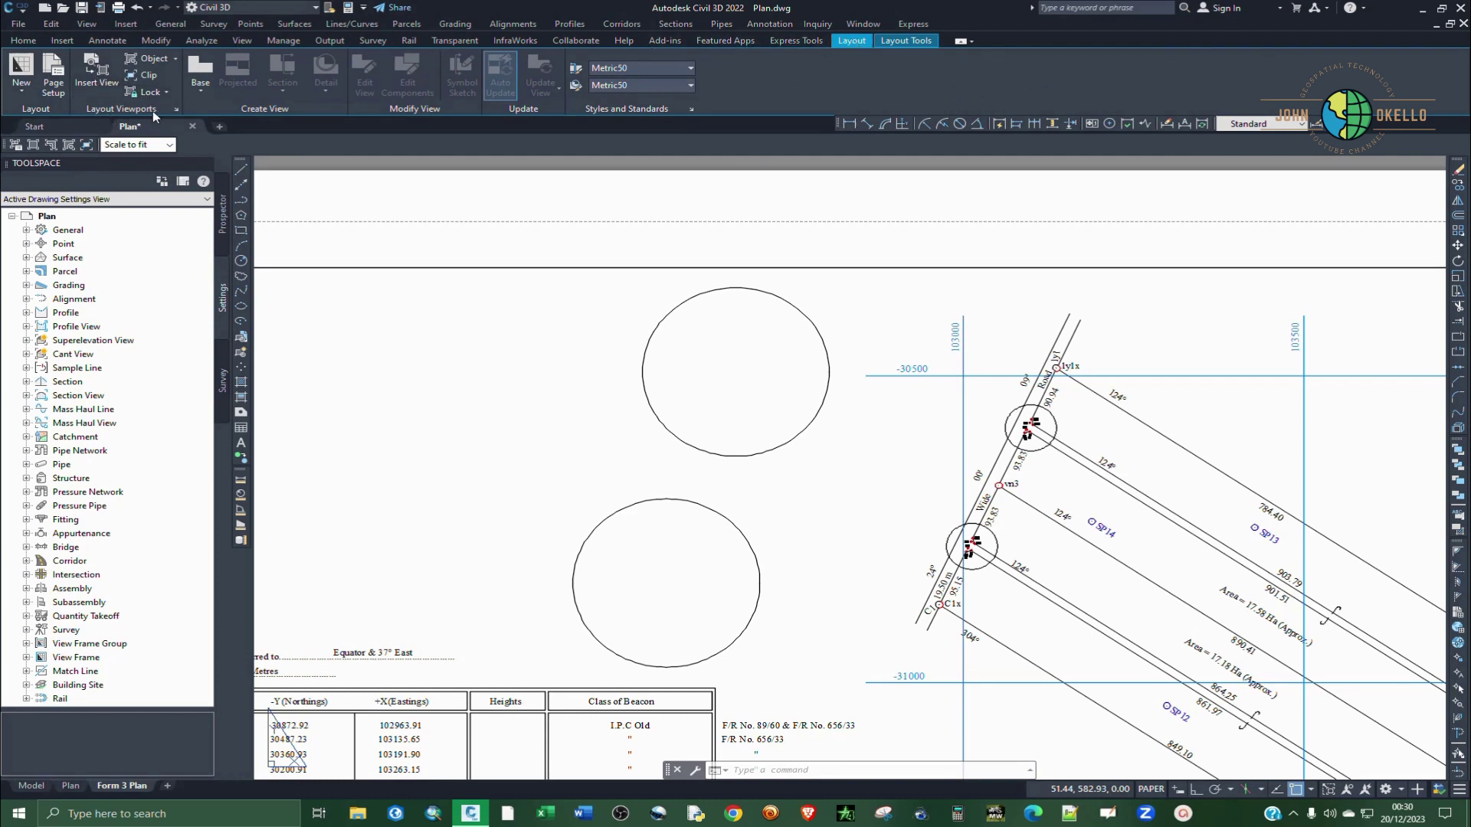
# Convert the upper circle into a circular viewport using Layout Viewports > Object
pyautogui.click(174, 58)
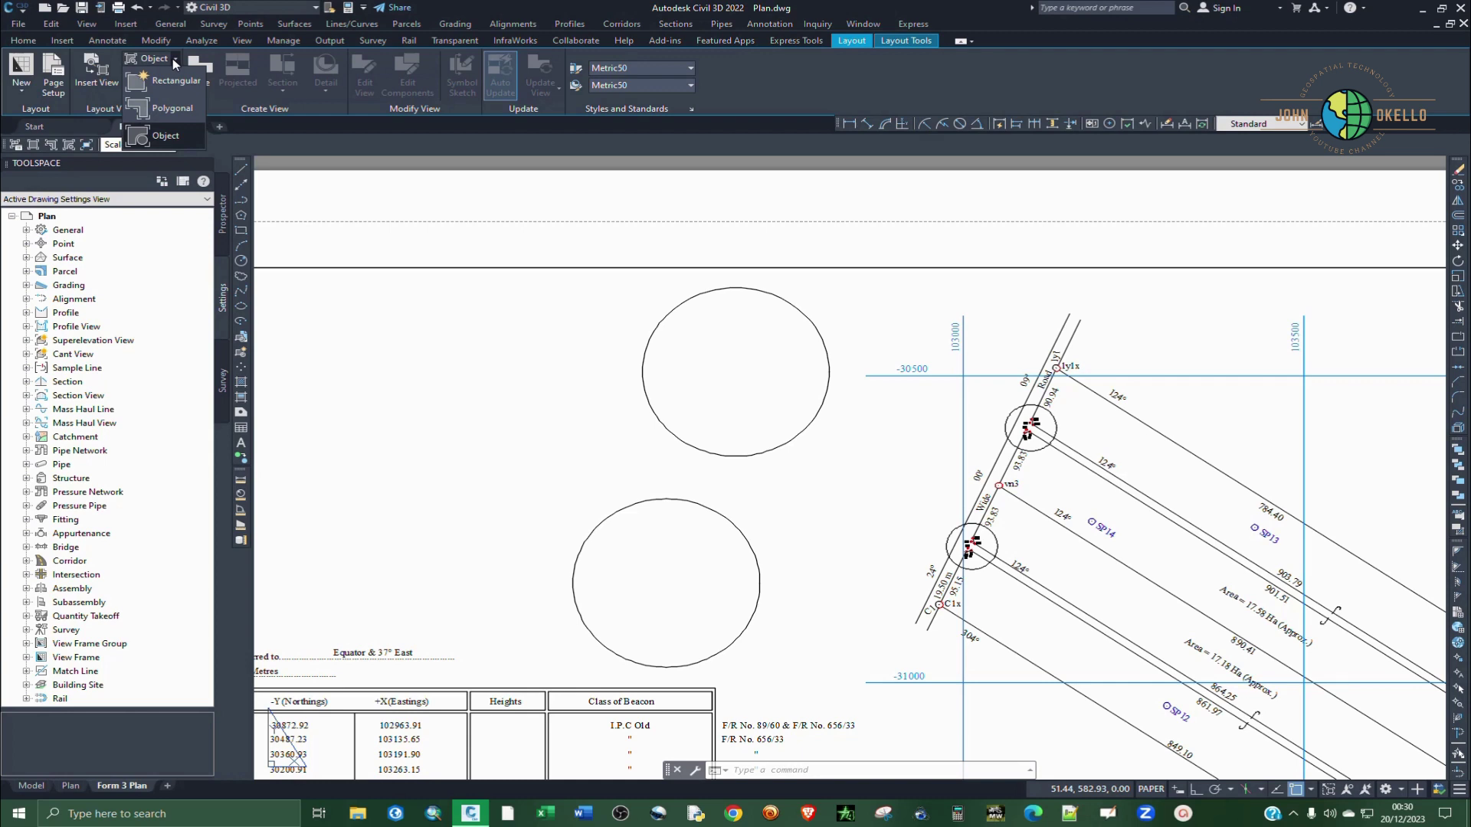
pyautogui.click(161, 136)
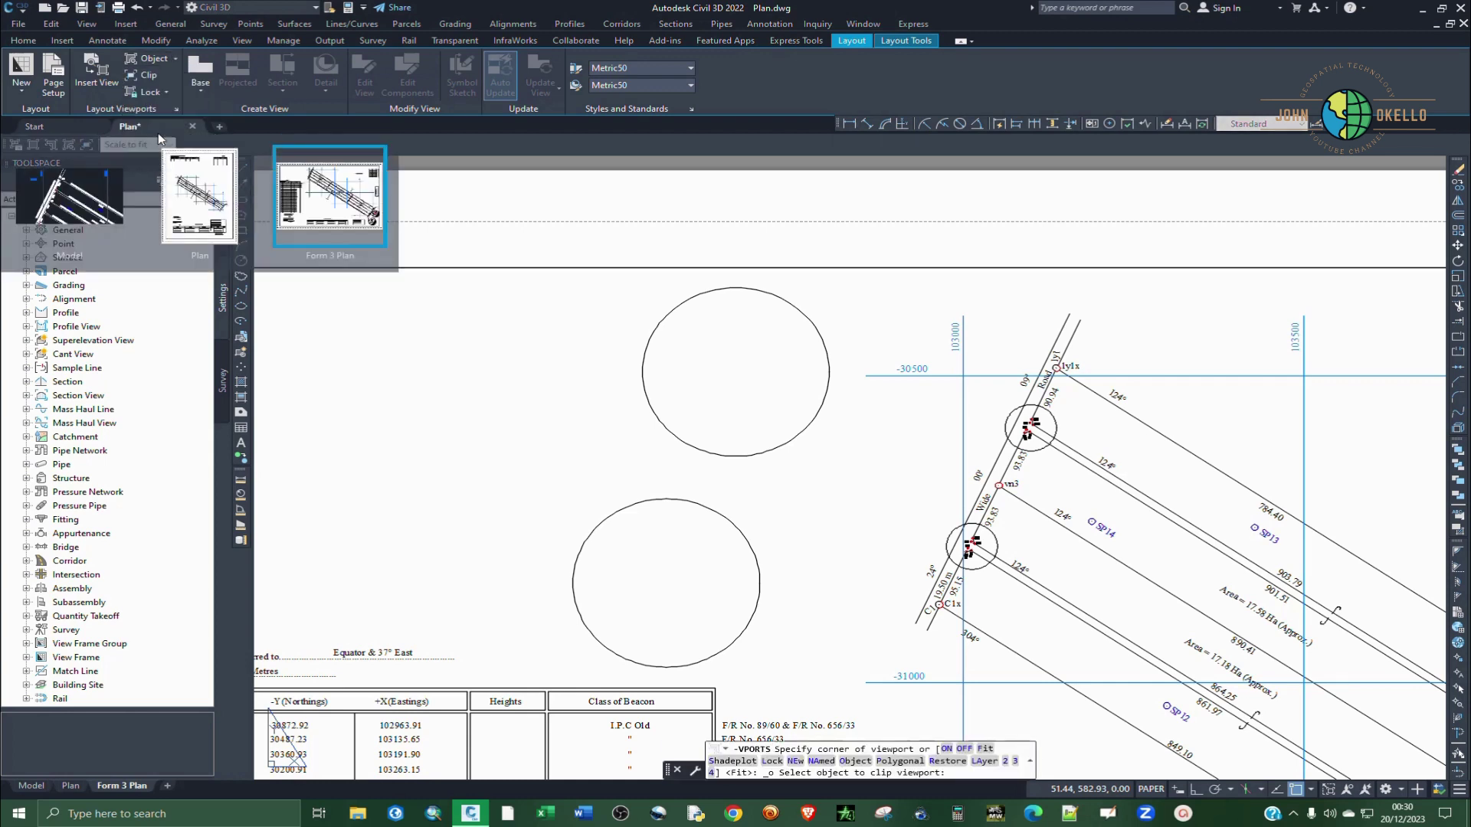
pyautogui.click(664, 435)
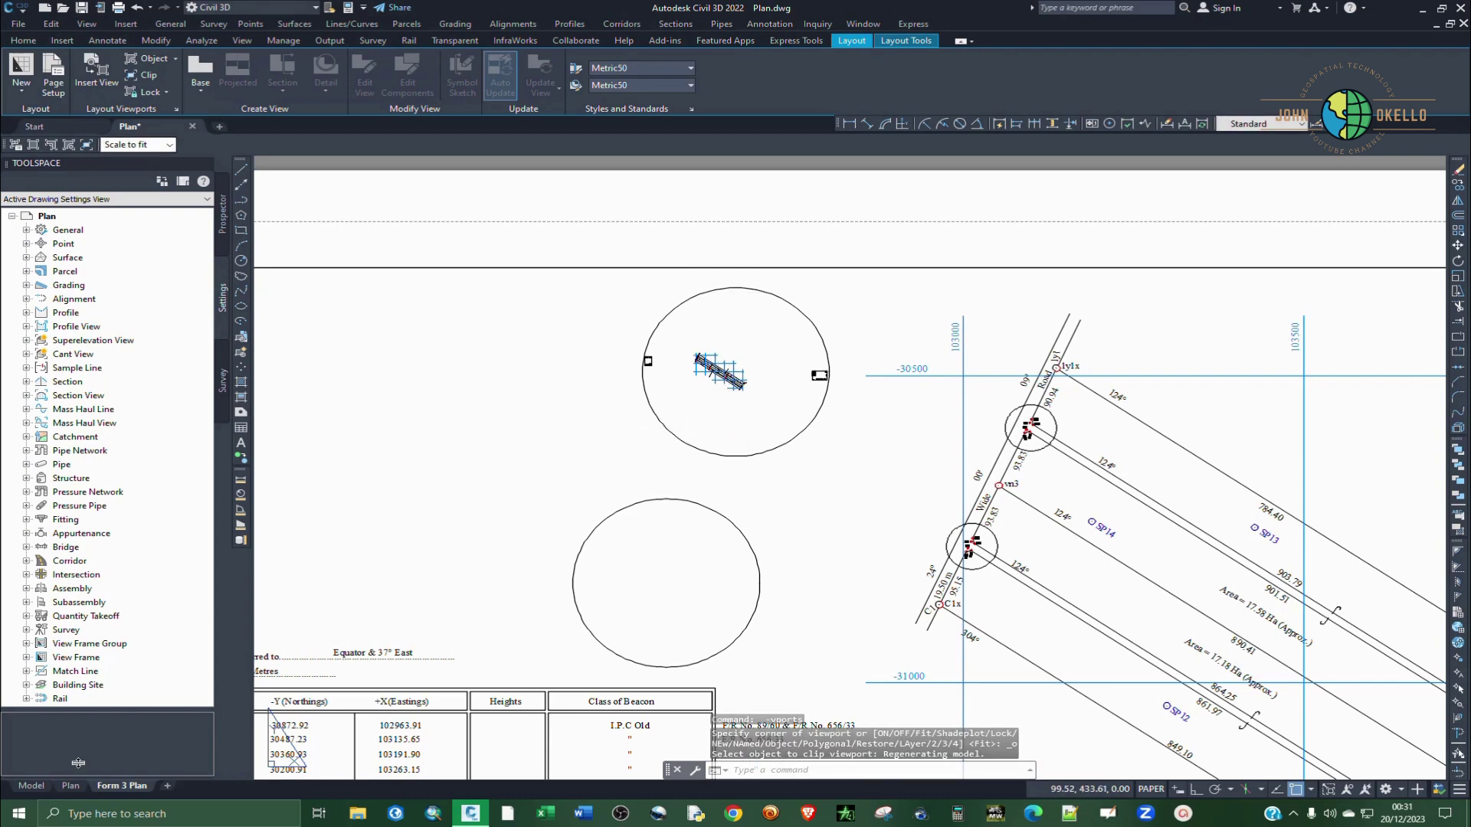
# Check the Plan layout and model space, then return to Form 3 Plan
pyautogui.click(70, 786)
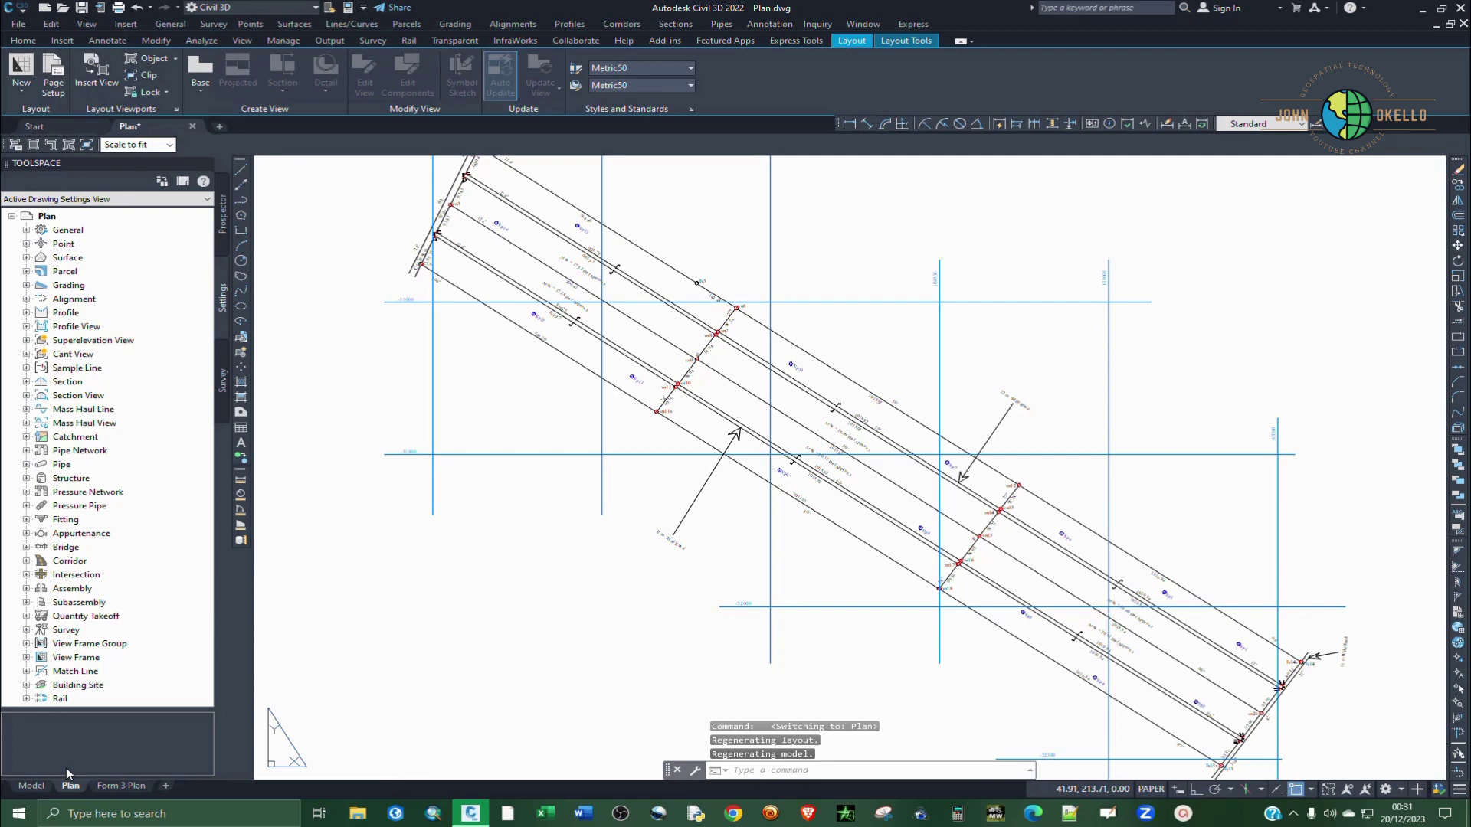
pyautogui.click(31, 786)
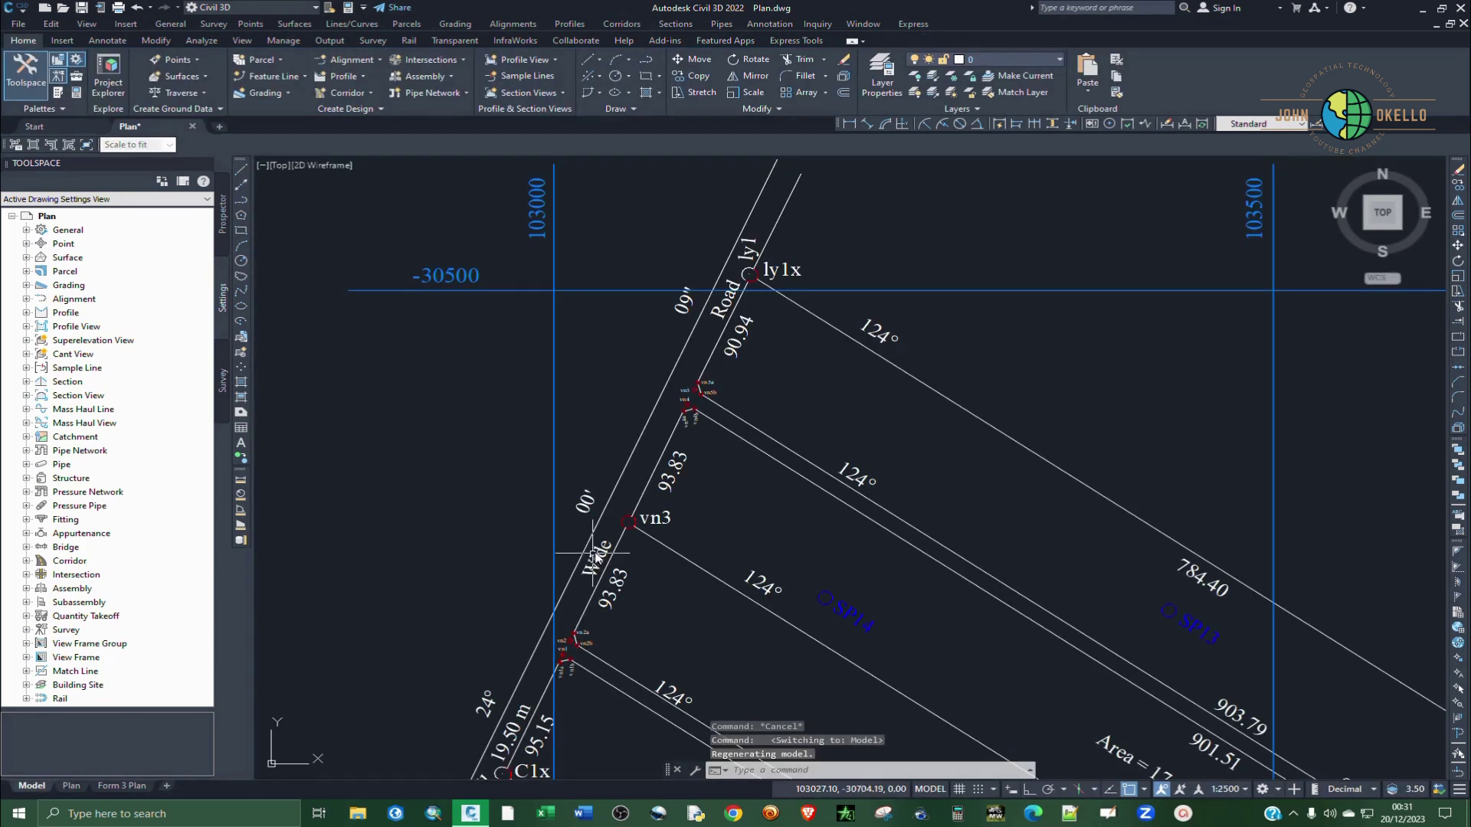
pyautogui.scroll(-2, 710, 427)
pyautogui.scroll(4, 710, 427)
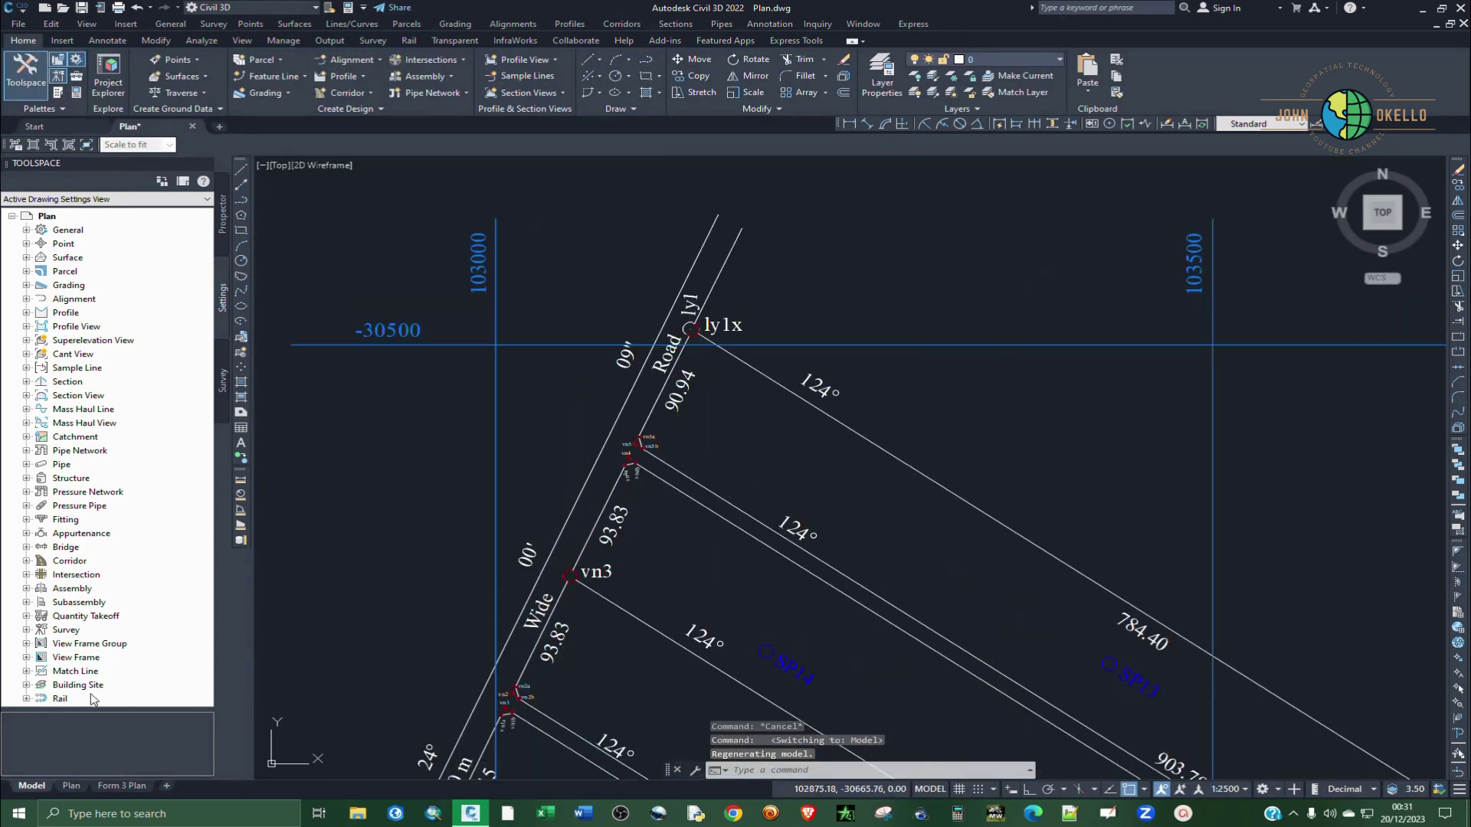
pyautogui.click(121, 786)
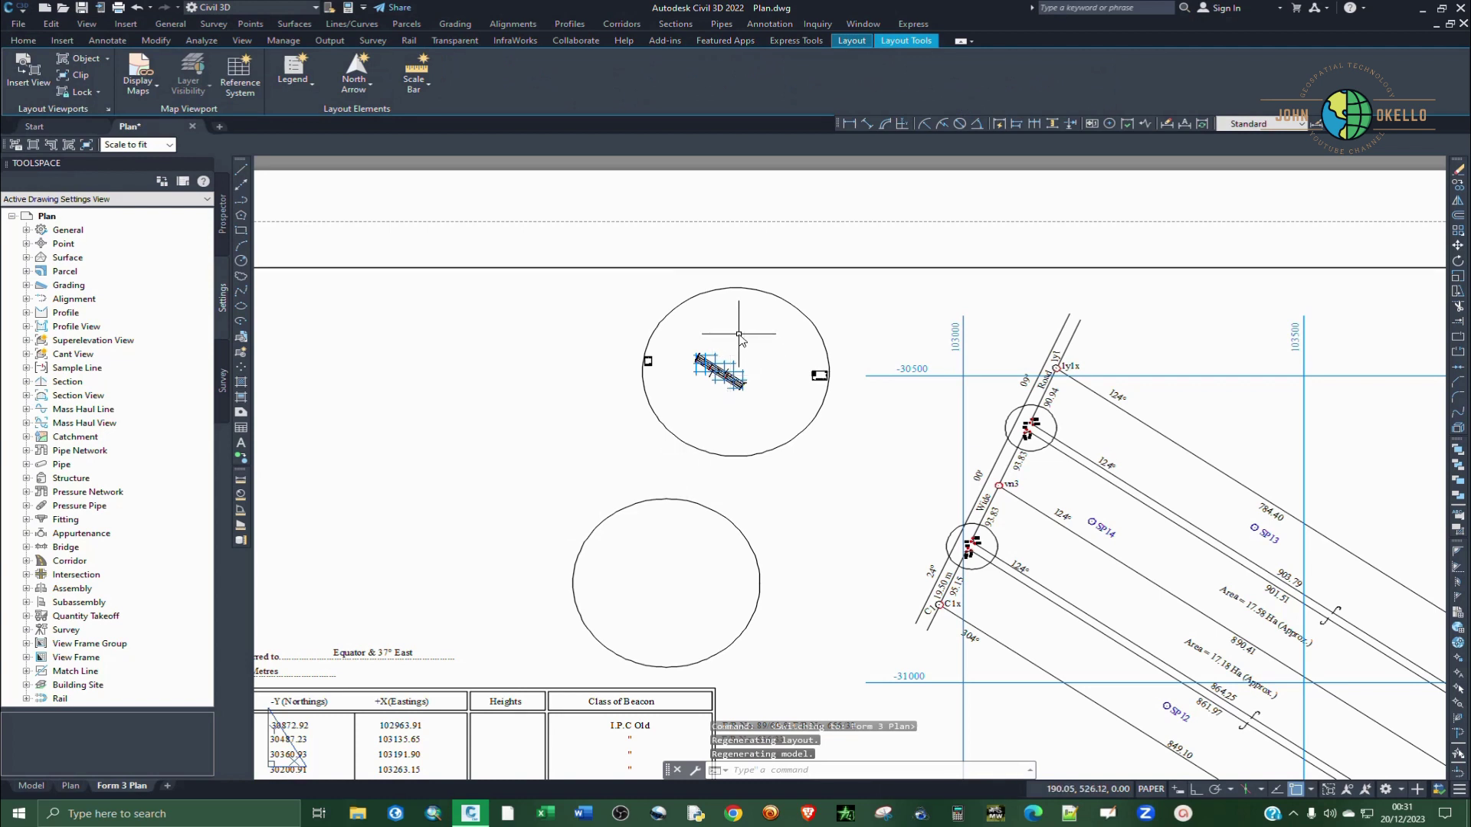
# Zoom the upper viewport to beacons vn4–vn5b and set its scale to 1:1000
pyautogui.doubleClick(702, 342)
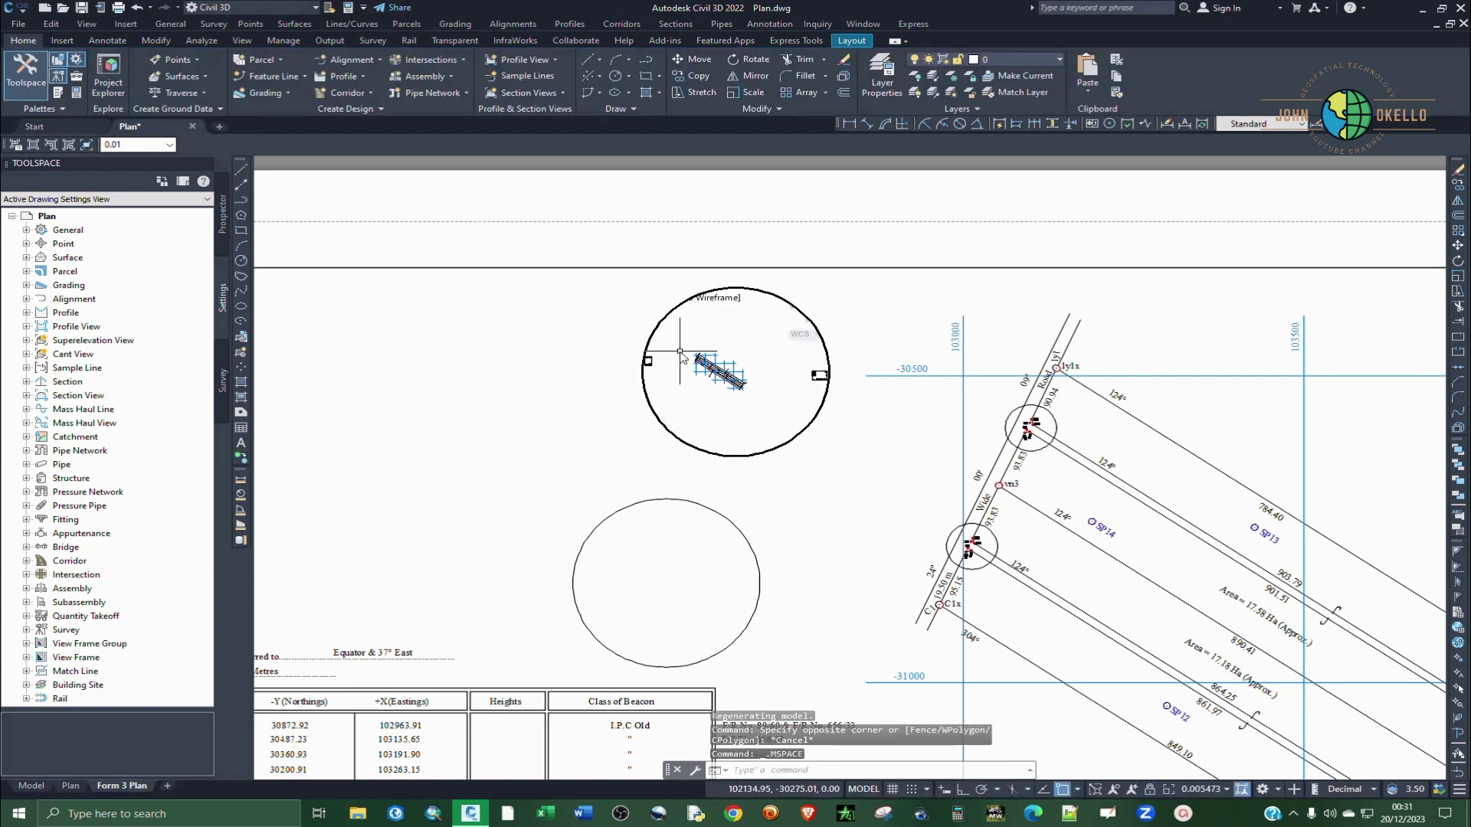
pyautogui.scroll(4, 694, 352)
pyautogui.scroll(6, 724, 371)
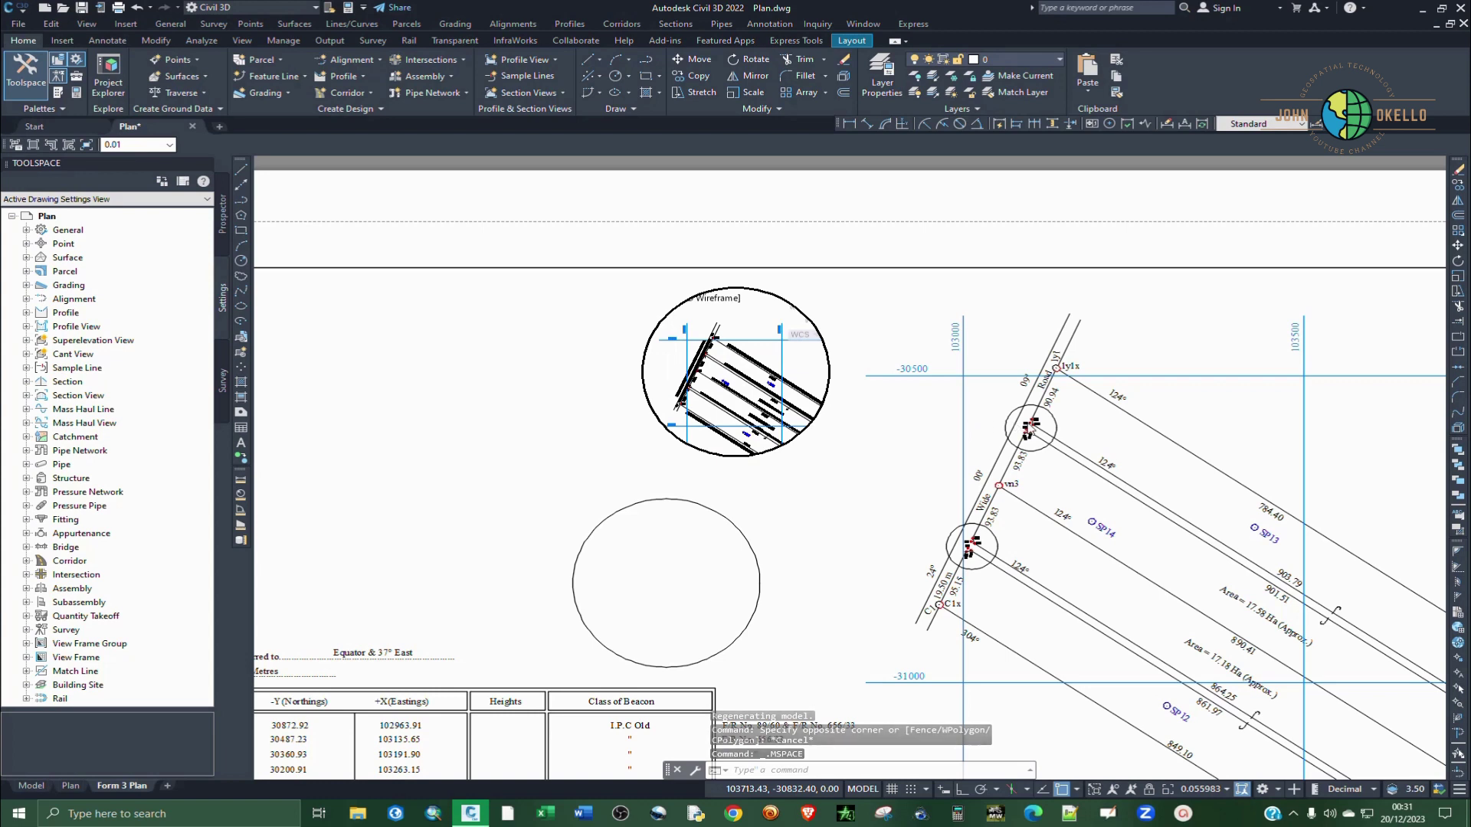
pyautogui.scroll(4, 690, 356)
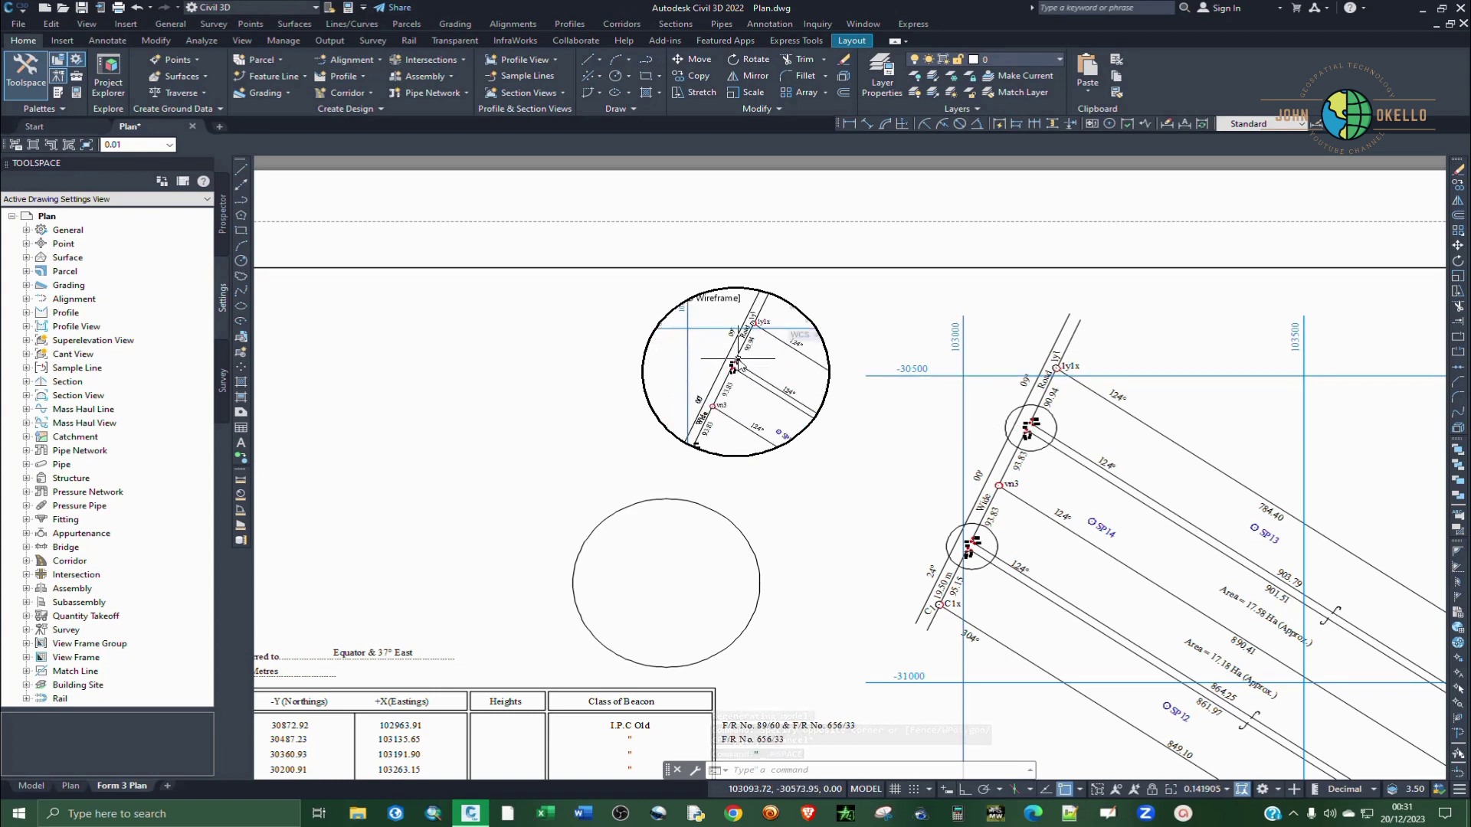
pyautogui.scroll(2, 735, 365)
pyautogui.scroll(6, 740, 363)
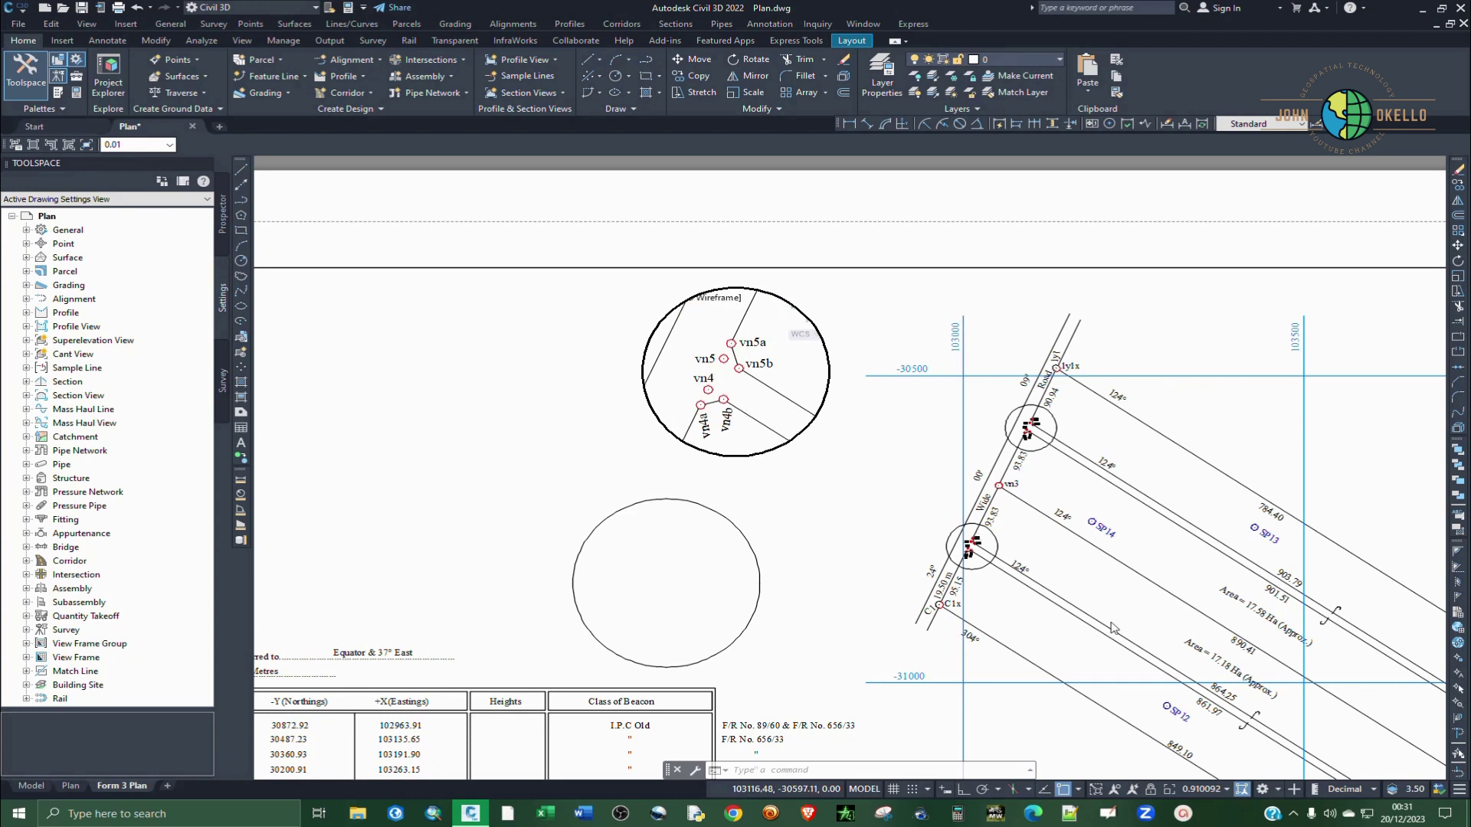
pyautogui.click(1240, 789)
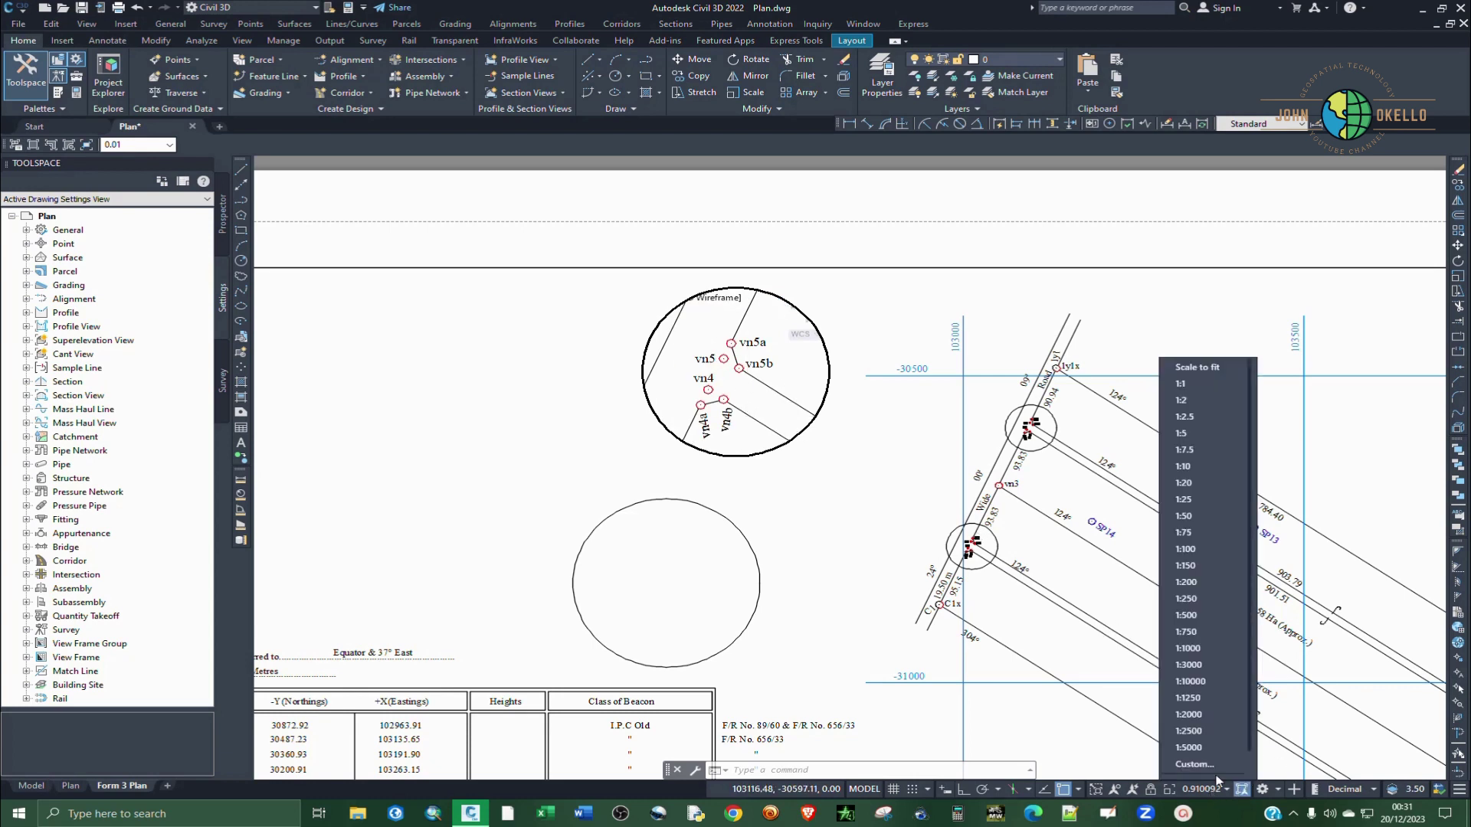
pyautogui.click(1188, 635)
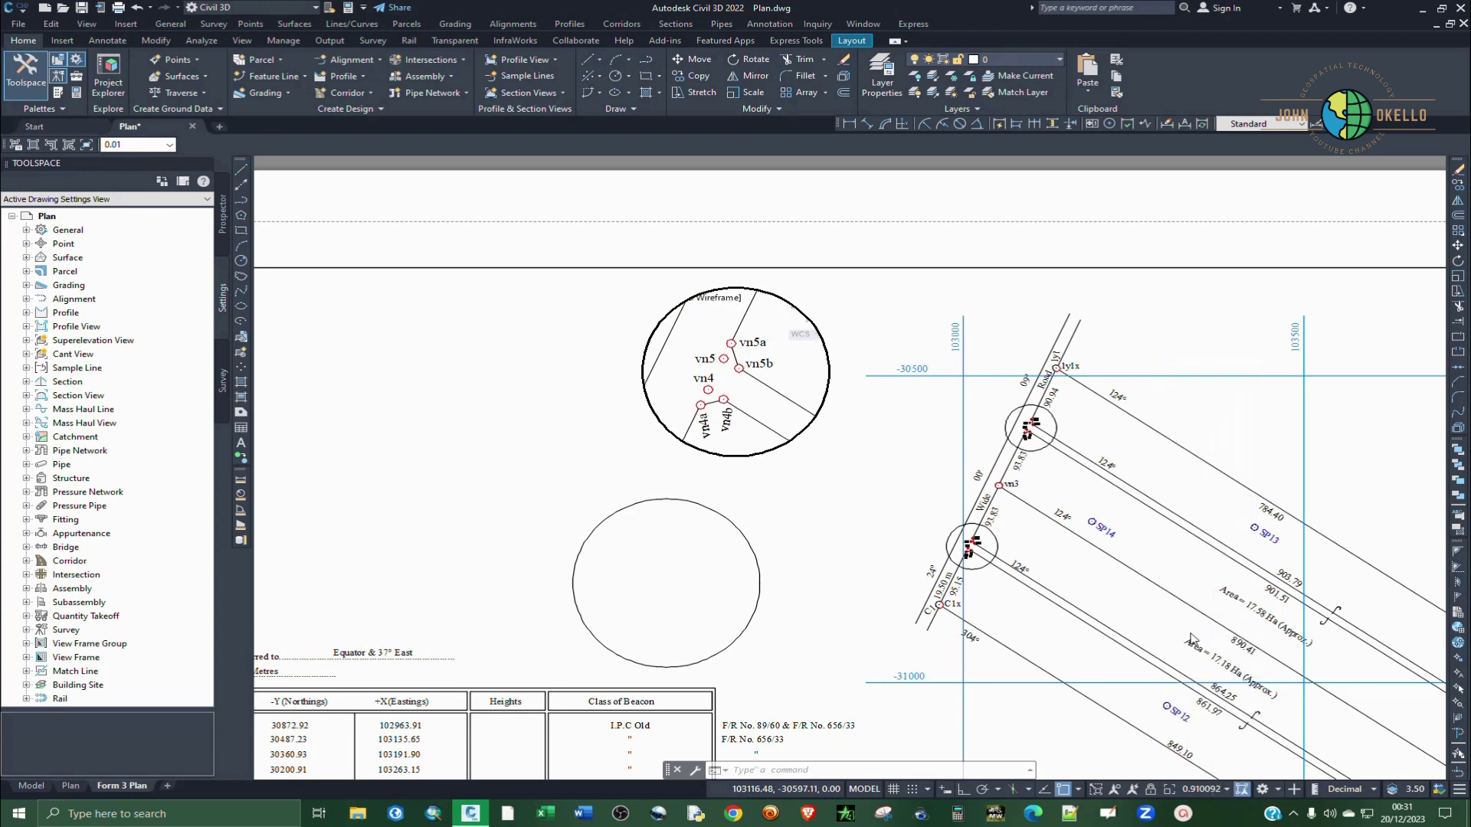
# Pan to centre the beacons in the circle, then return to paper space
pyautogui.rightClick(692, 345)
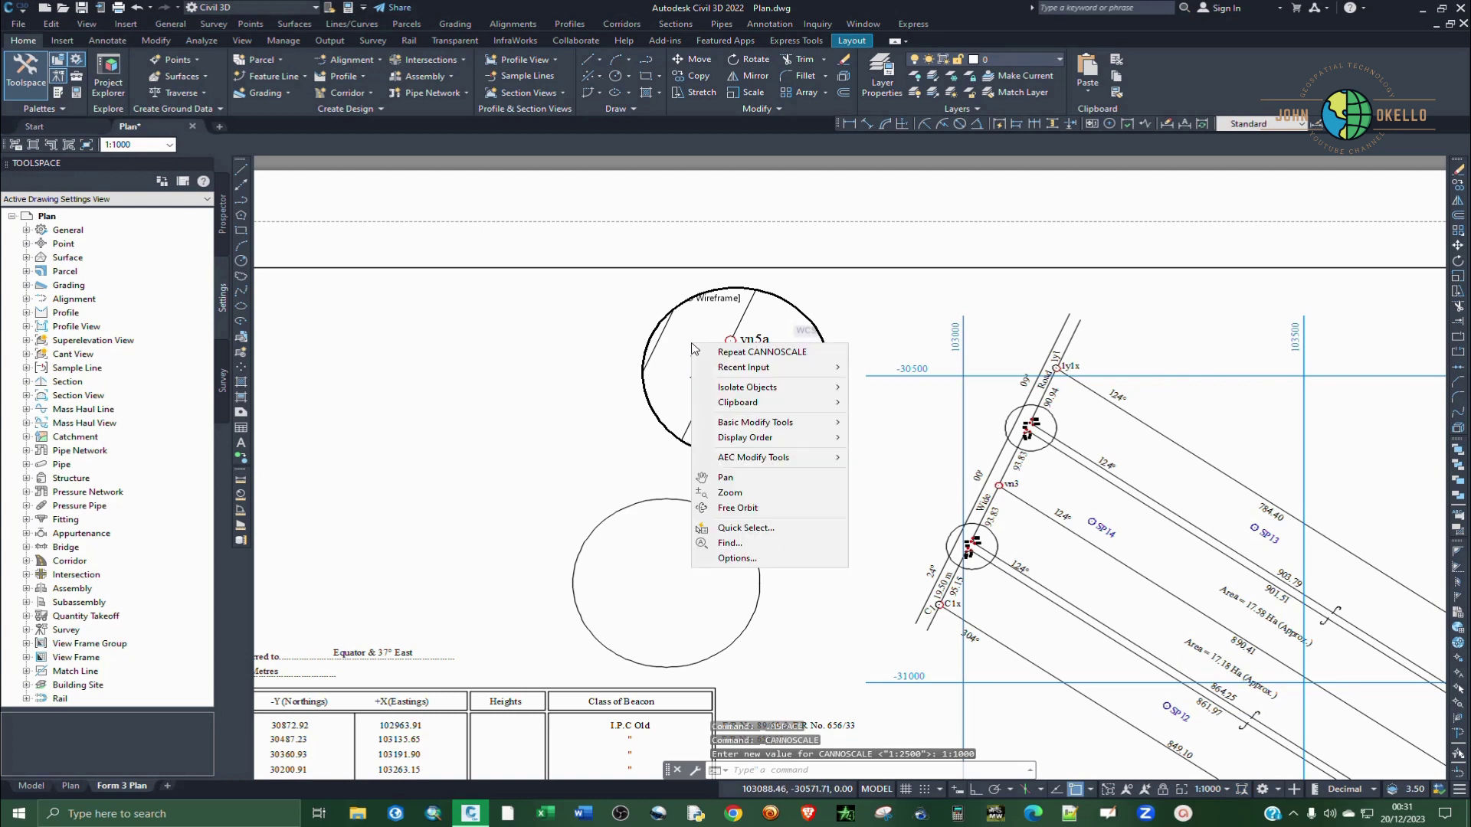
pyautogui.click(769, 488)
pyautogui.moveTo(728, 376); pyautogui.dragTo(754, 383)
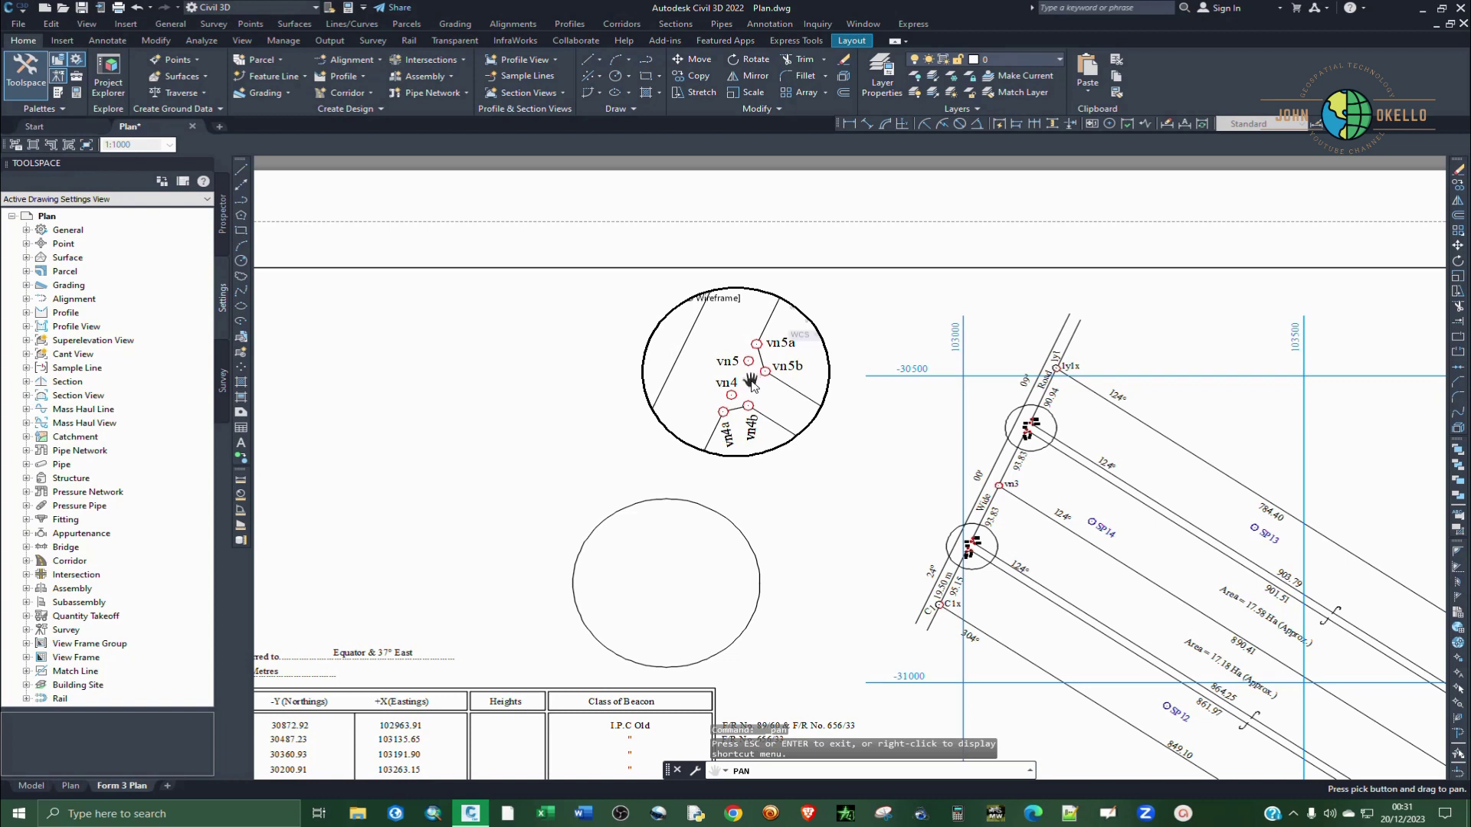
pyautogui.press('Escape')
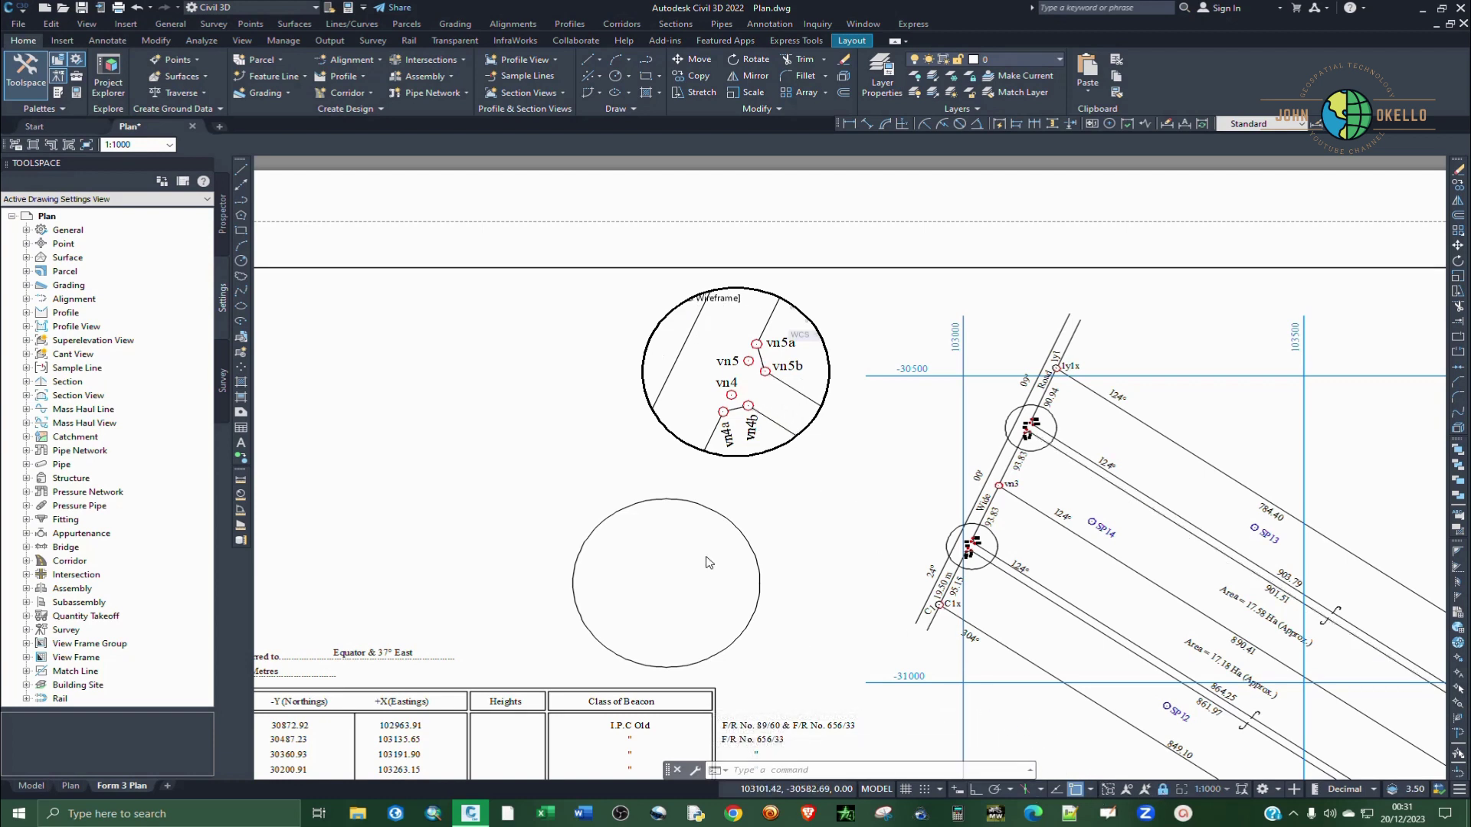
pyautogui.doubleClick(610, 203)
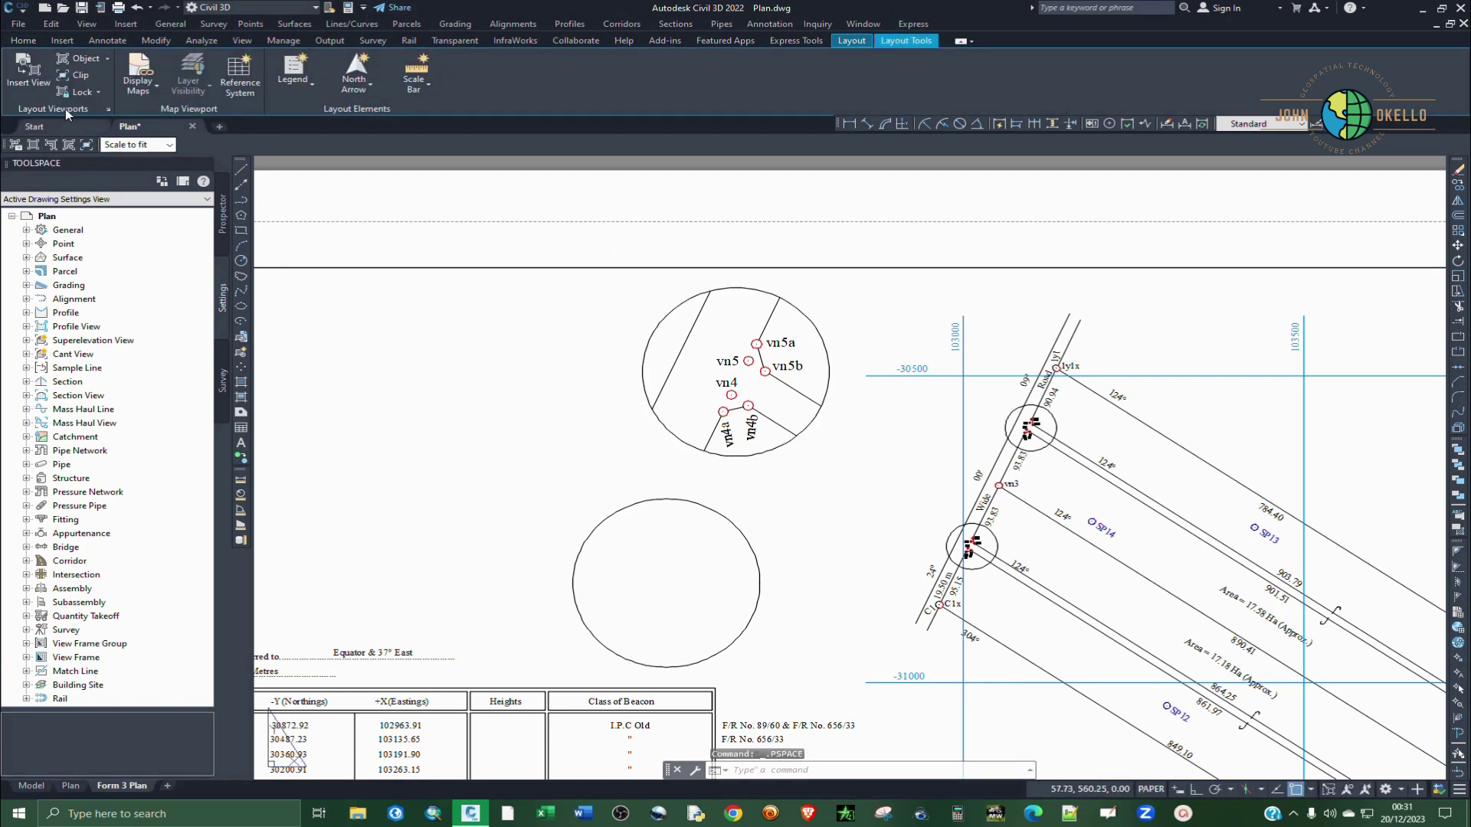
# Convert the lower circle into a circular viewport
pyautogui.click(105, 59)
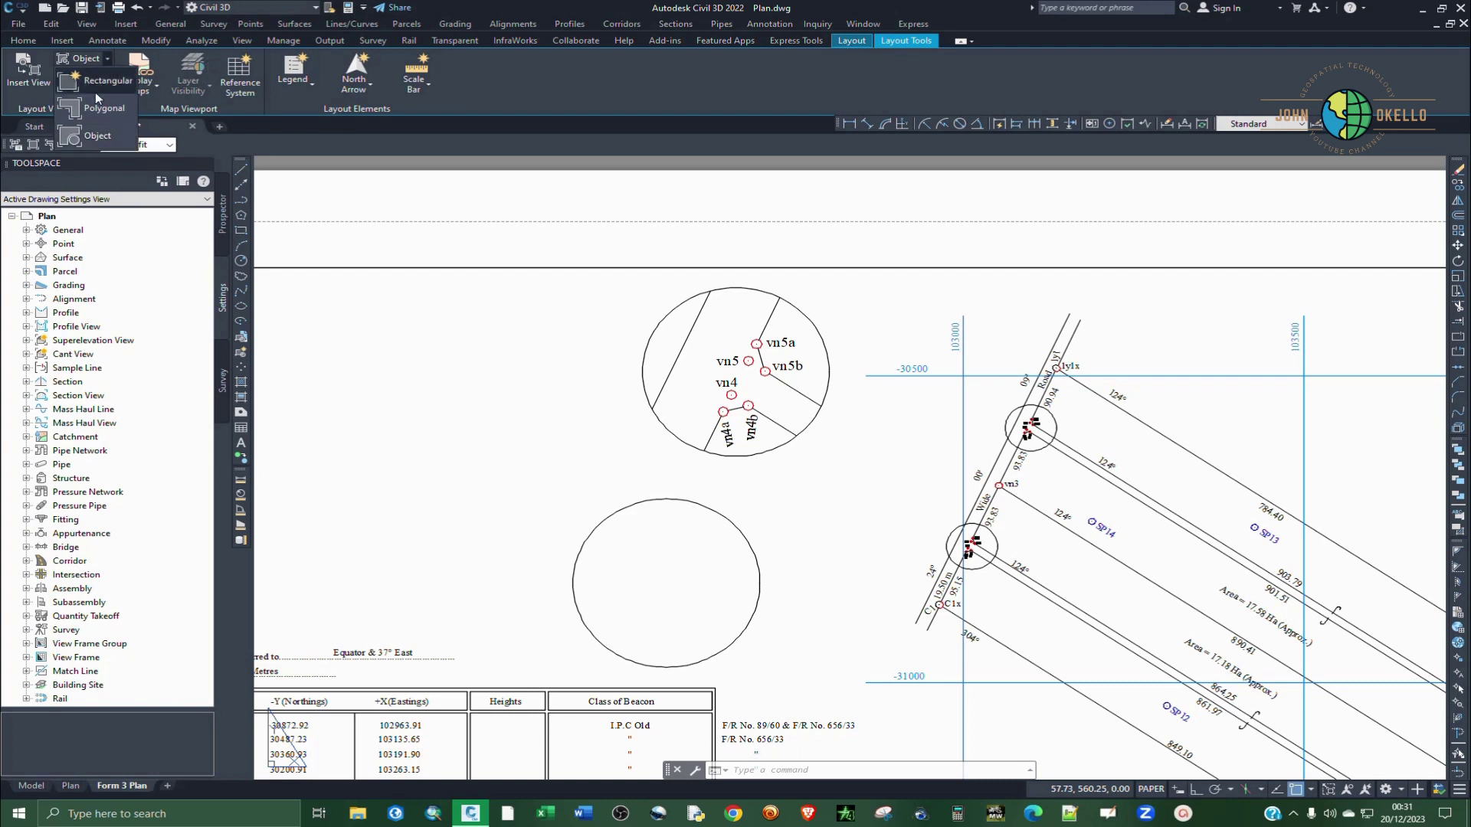
pyautogui.click(98, 136)
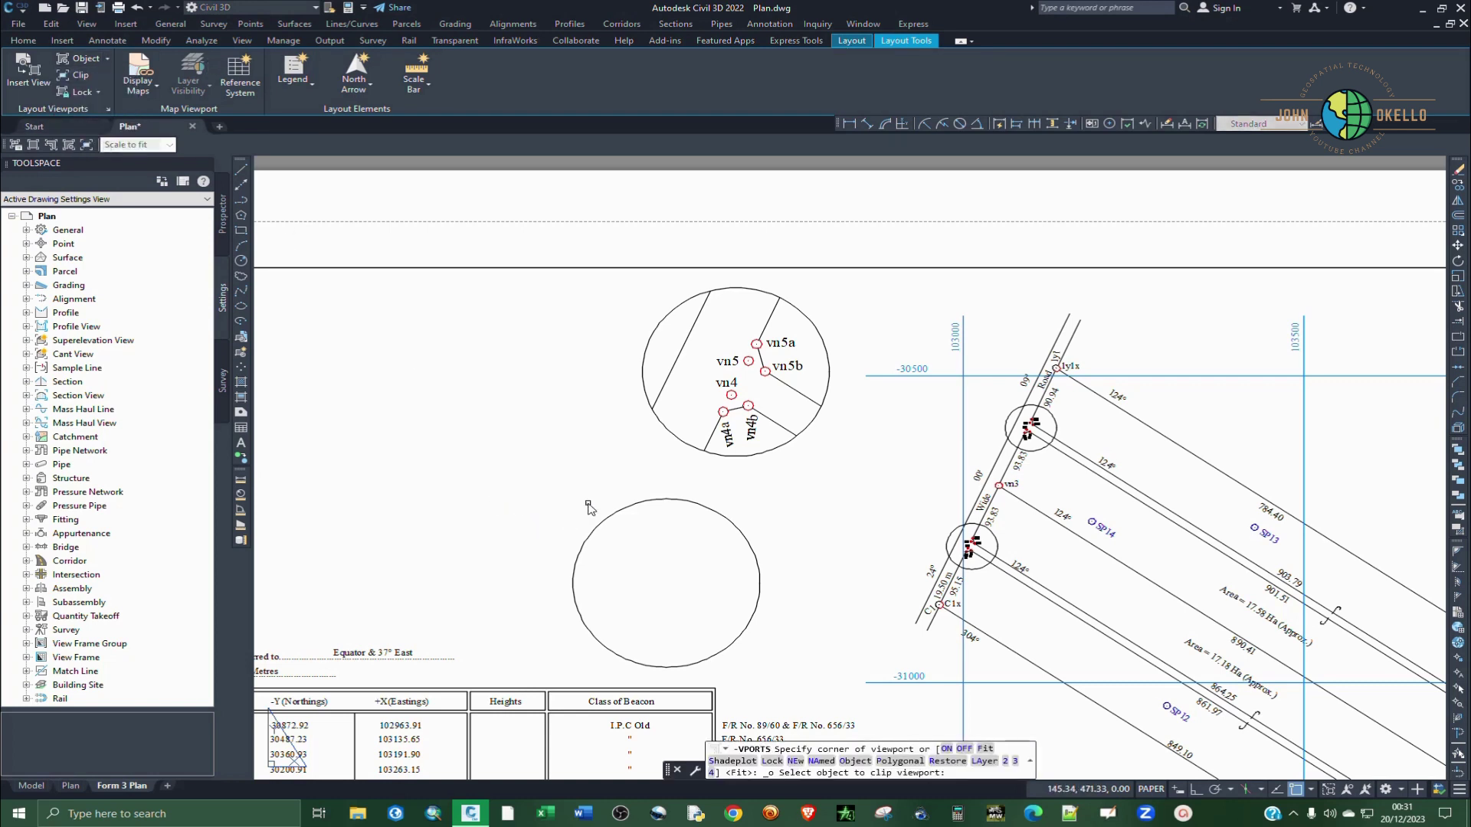
pyautogui.click(609, 525)
# Zoom the lower viewport to beacons vn1/vn2 and set its scale to 1:1000
pyautogui.doubleClick(612, 571)
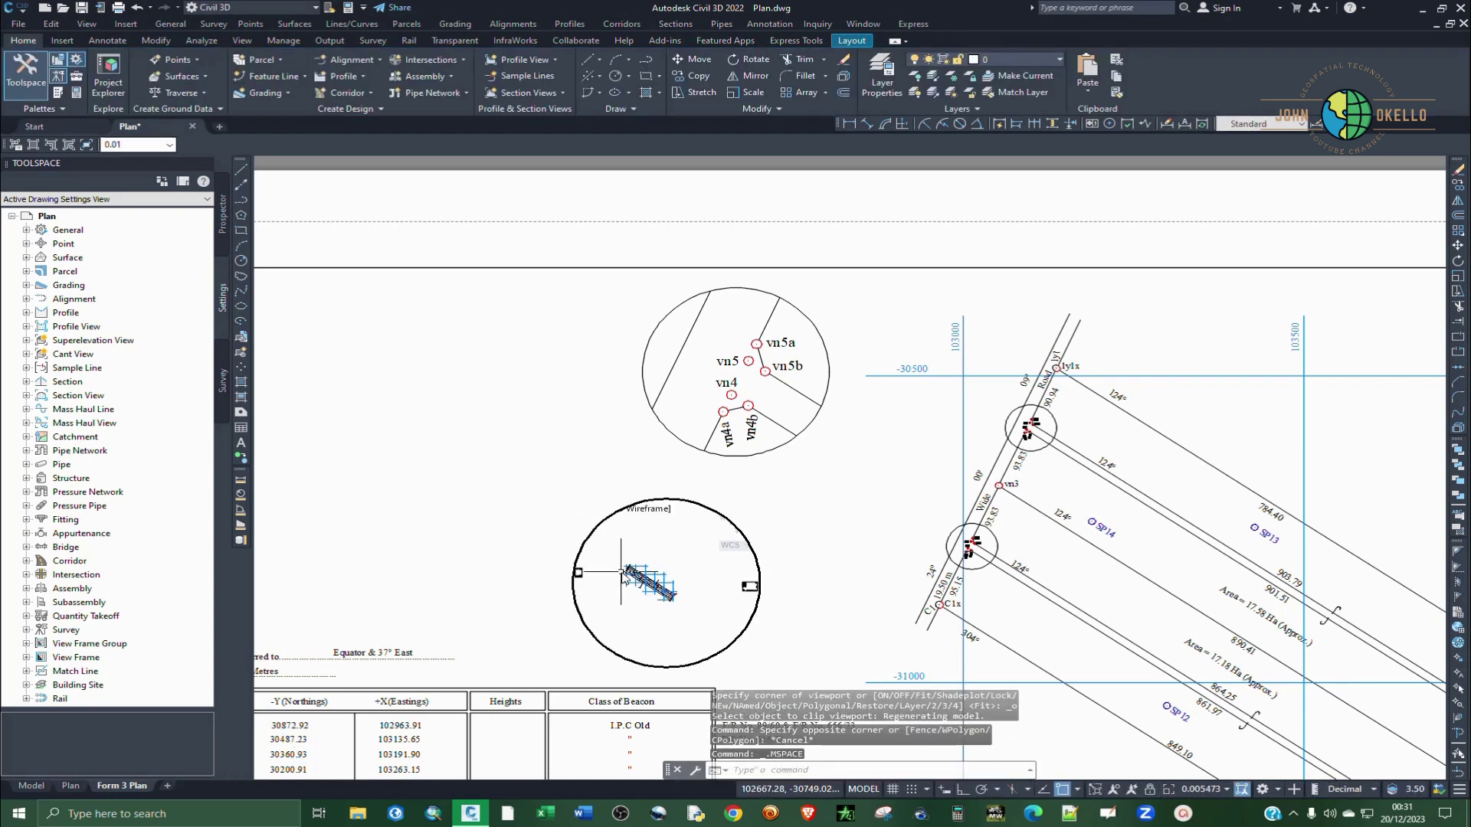
pyautogui.scroll(3, 642, 562)
pyautogui.scroll(5, 642, 561)
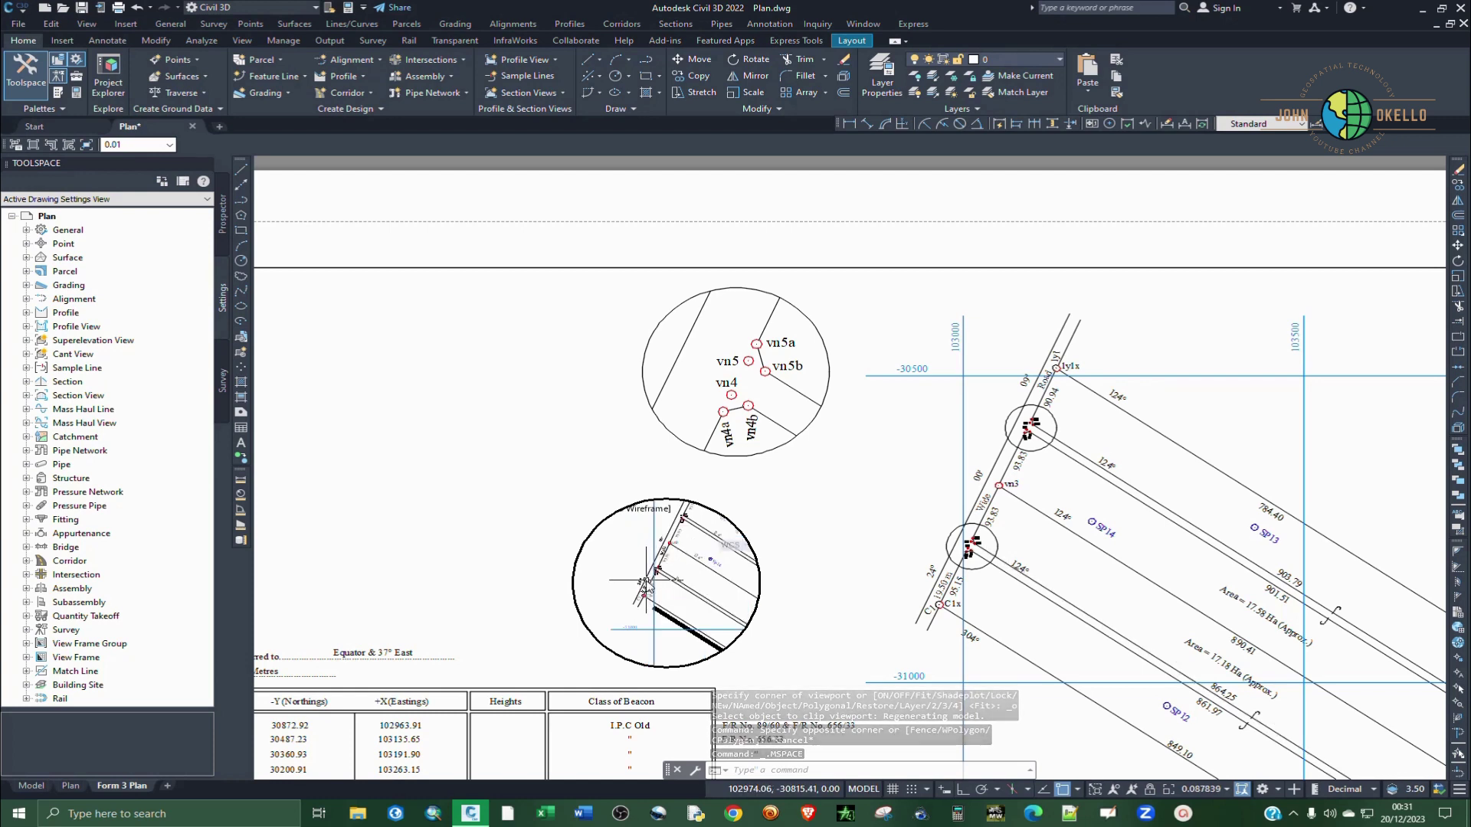
pyautogui.scroll(2, 662, 565)
pyautogui.scroll(6, 678, 560)
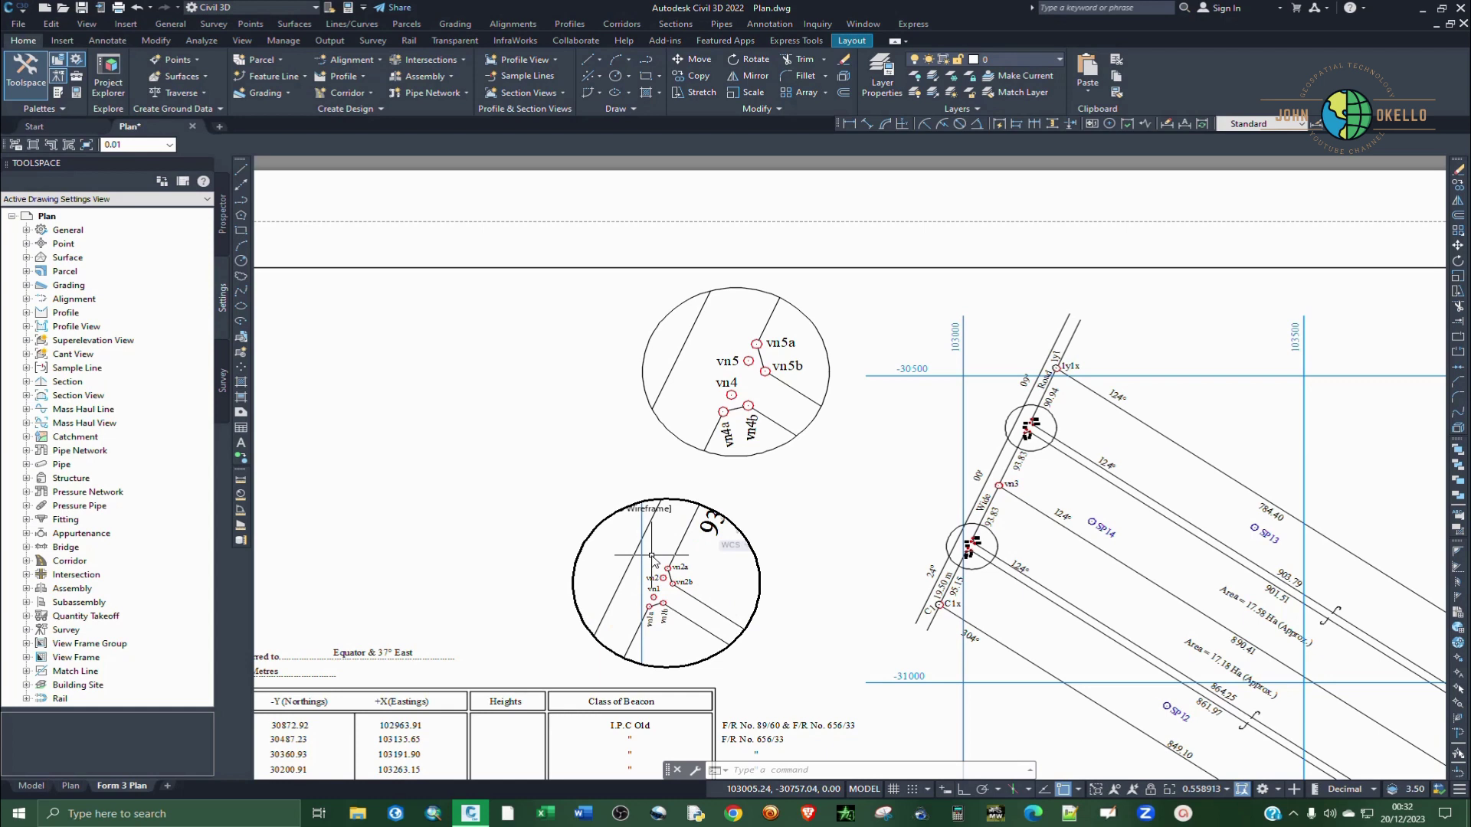
pyautogui.click(1201, 797)
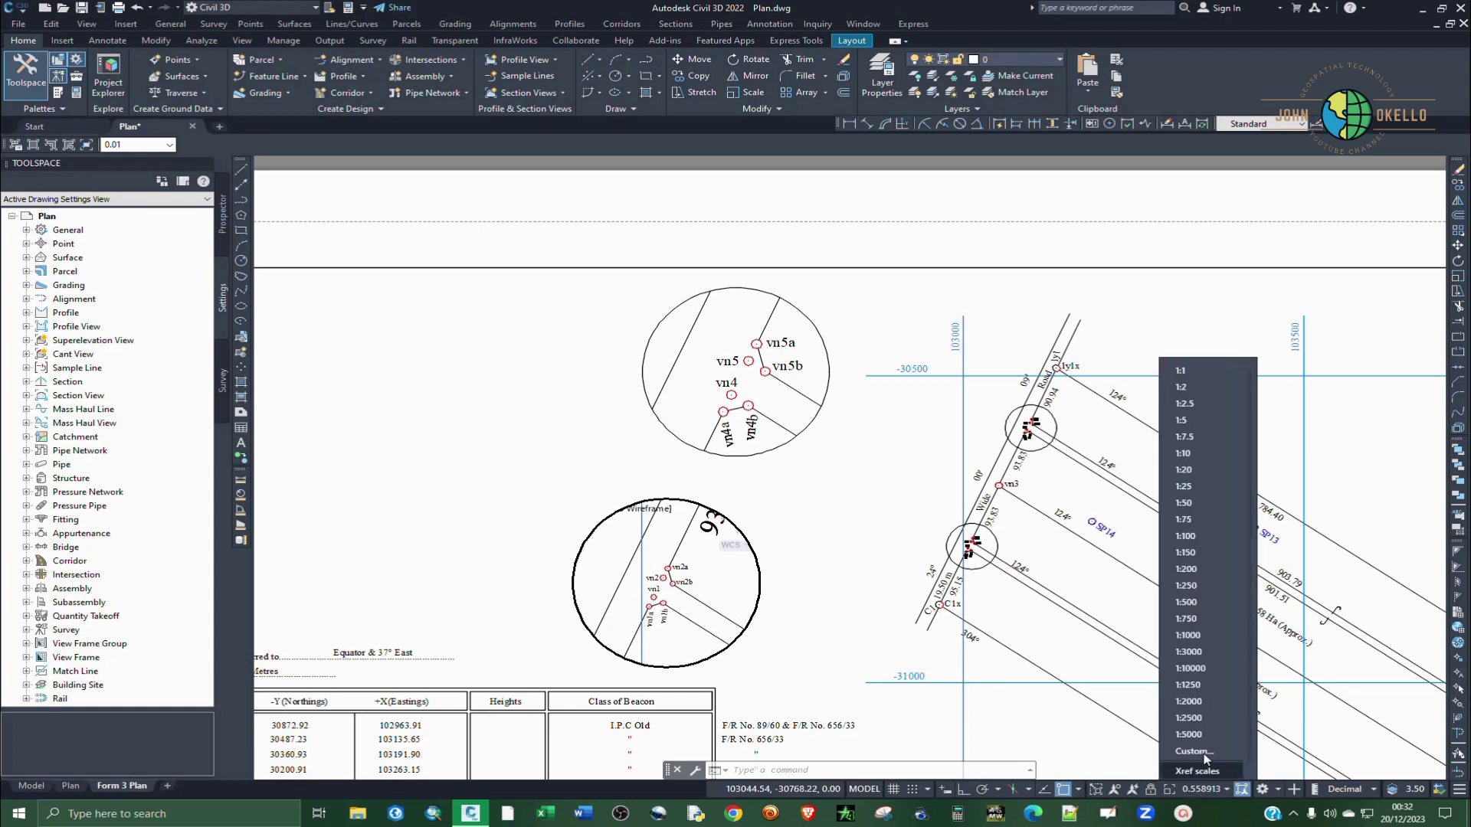
pyautogui.click(1196, 642)
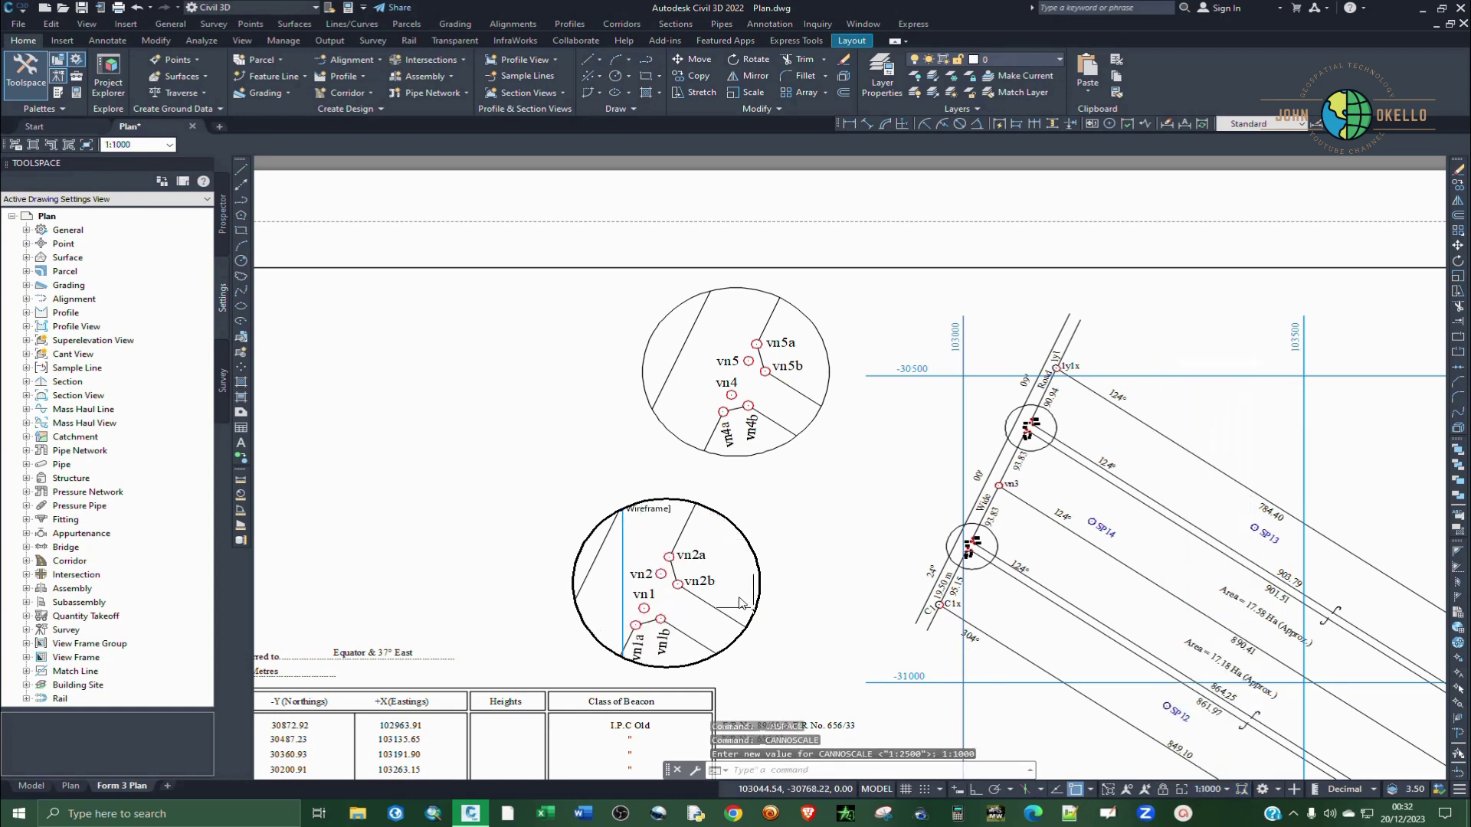
# Pan the view to centre beacons vn1 and vn2 in the circle
pyautogui.rightClick(663, 548)
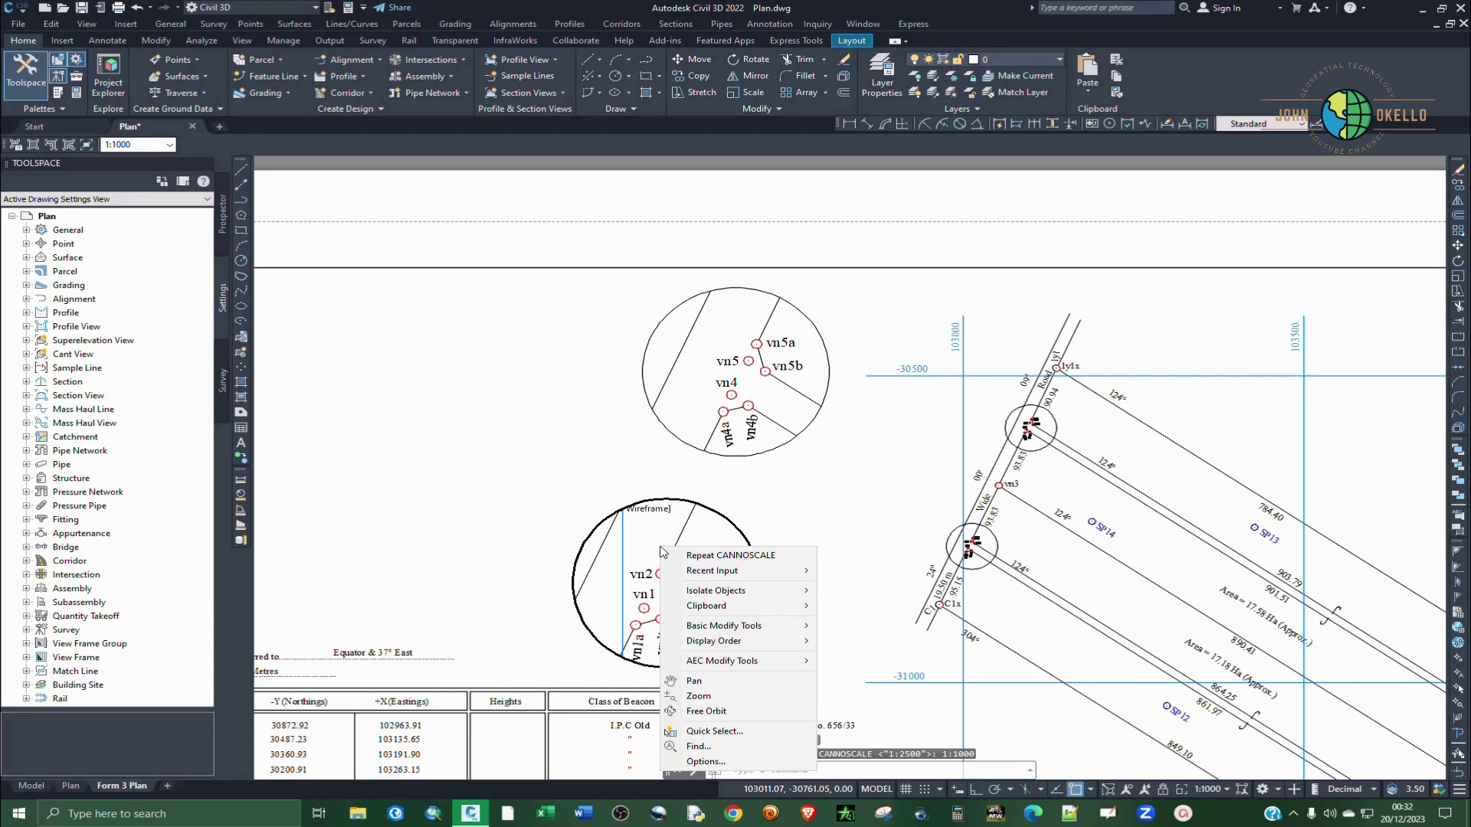
pyautogui.click(693, 680)
pyautogui.moveTo(653, 599); pyautogui.dragTo(673, 589)
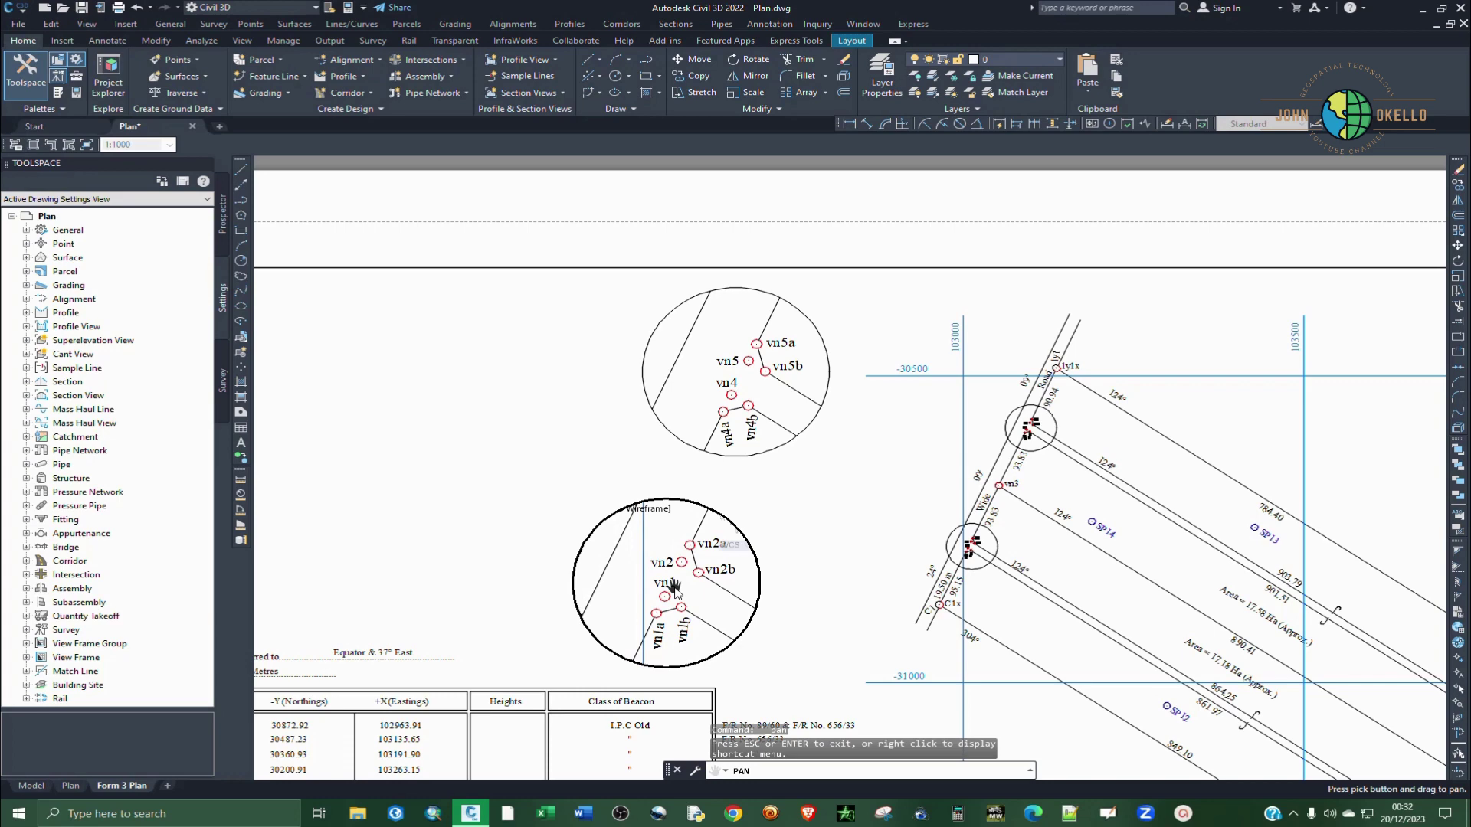
pyautogui.press('Escape')
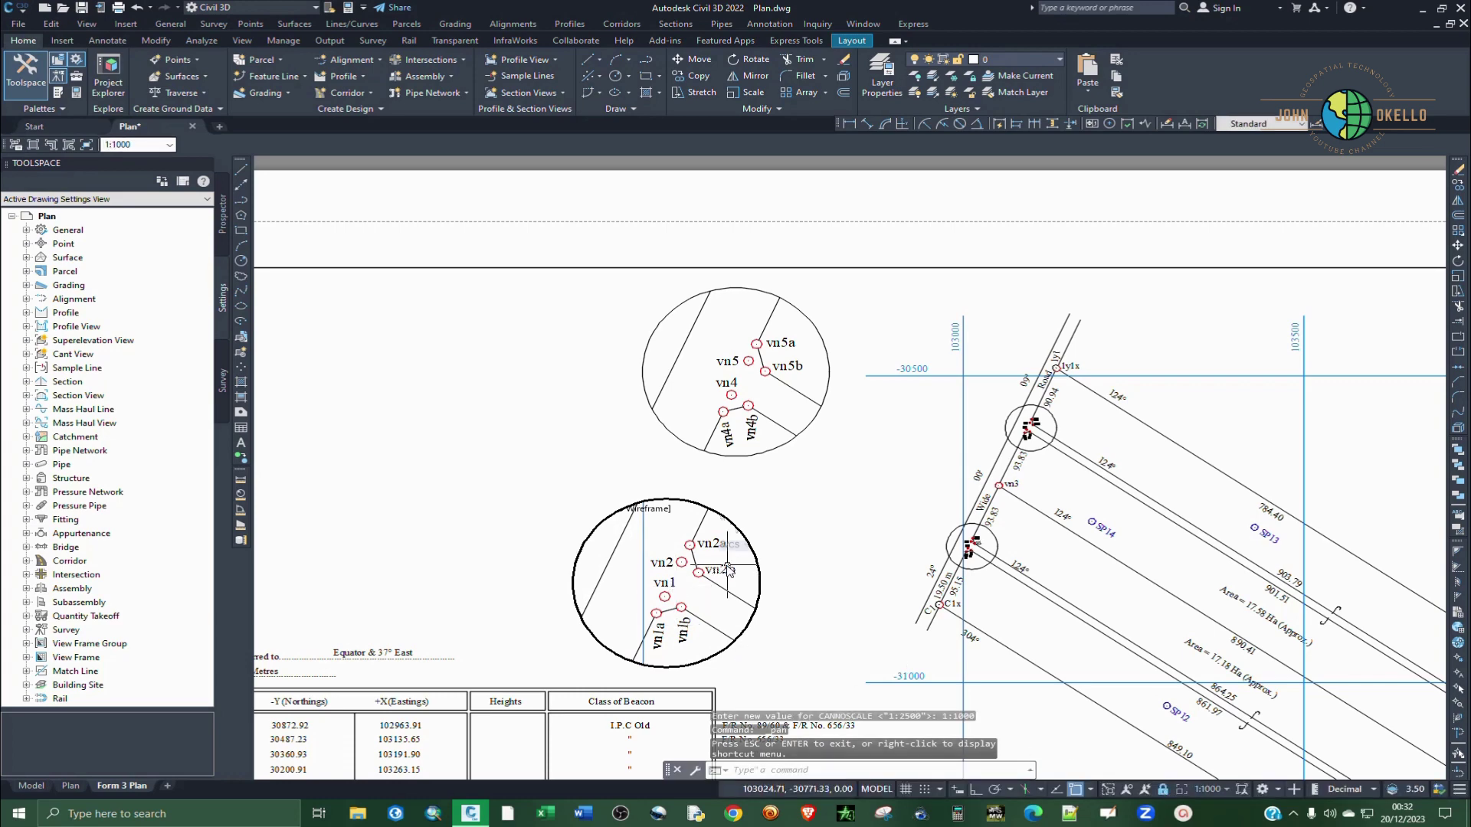
# Return to paper space, zoom in on the Form 3 Plan sheet, and check the Object Snap list without changes
pyautogui.scroll(-2, 732, 408)
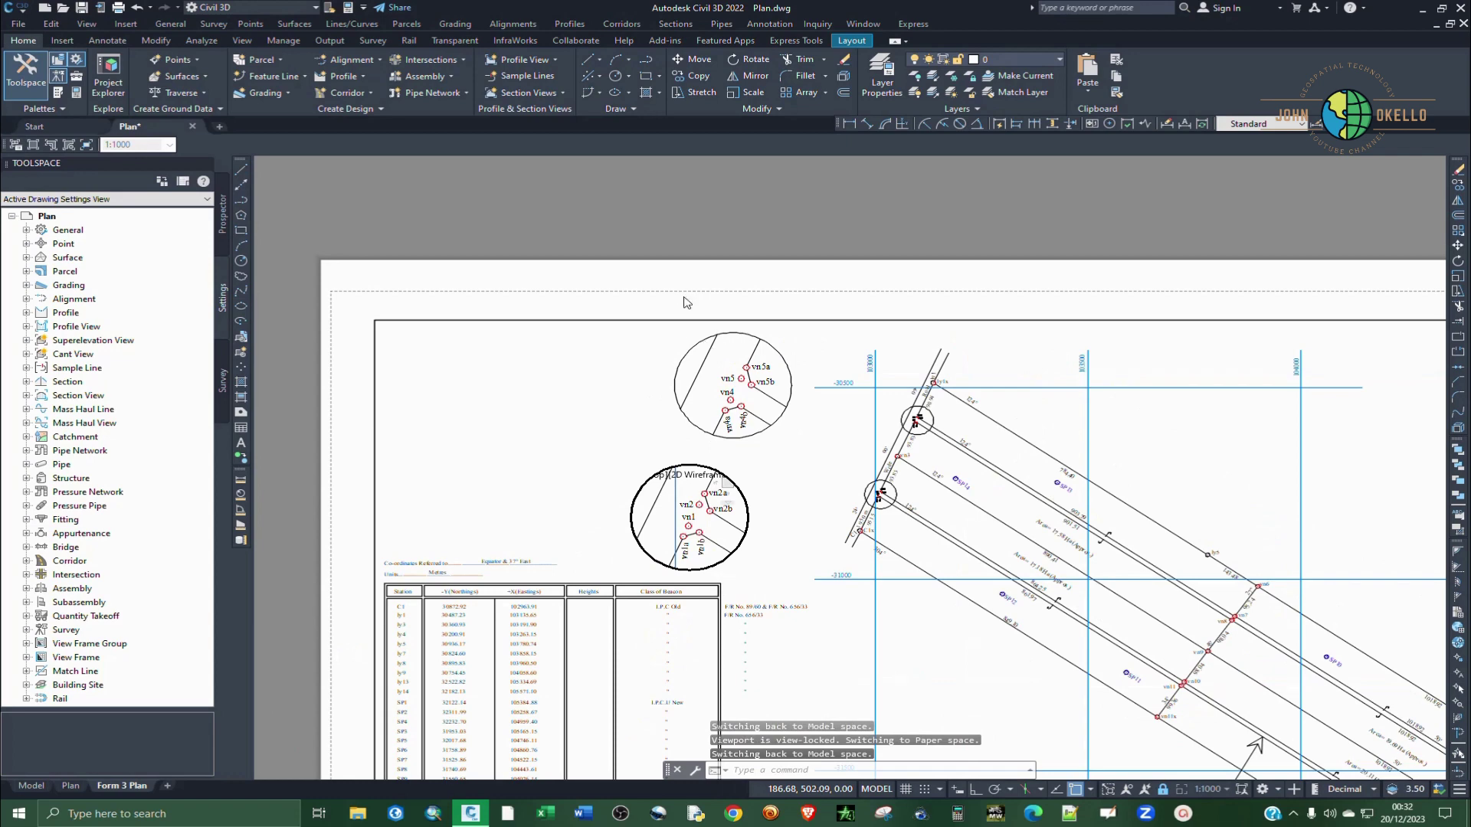
pyautogui.doubleClick(709, 212)
pyautogui.scroll(2, 791, 368)
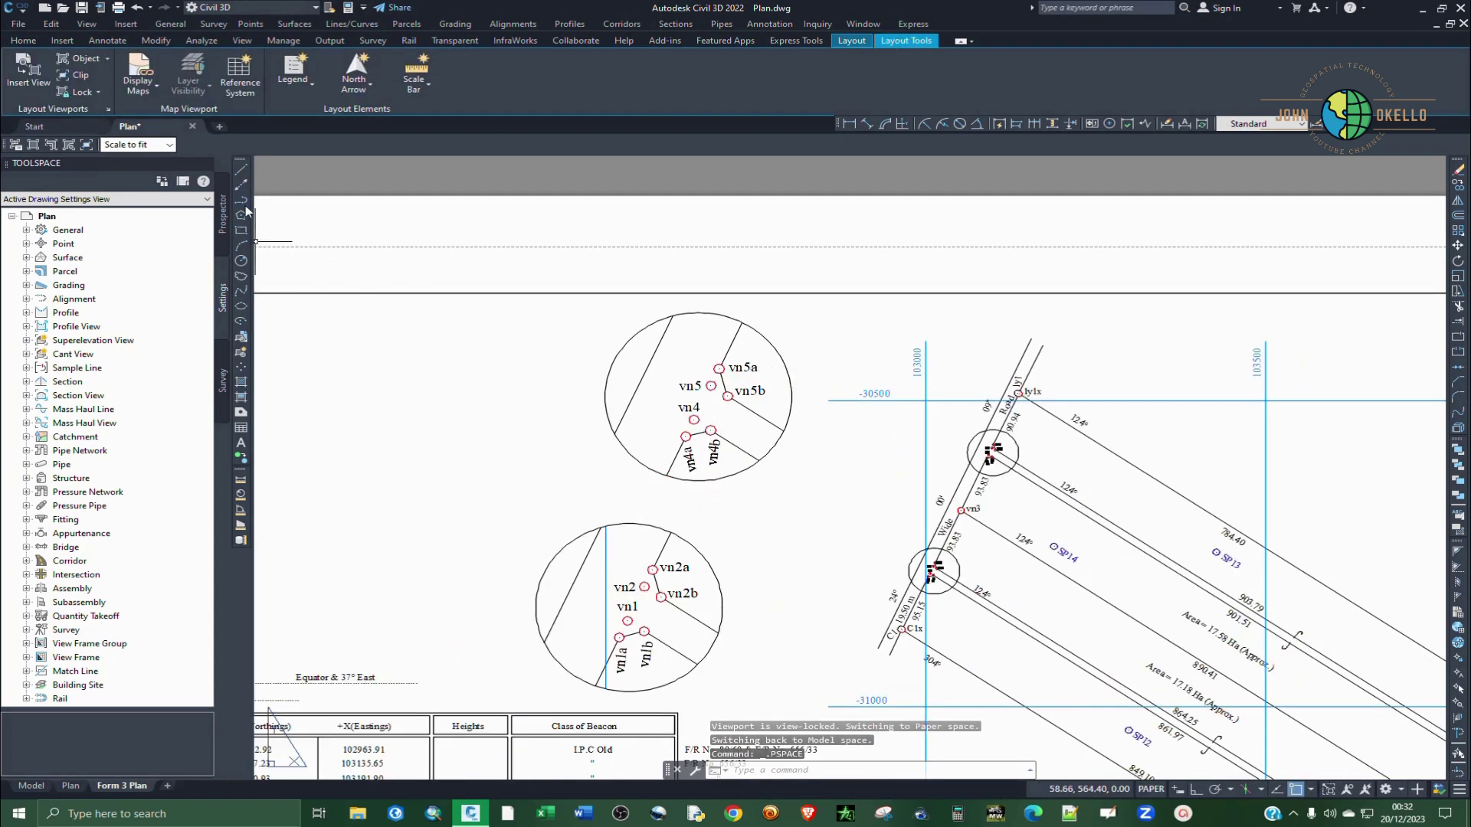
pyautogui.scroll(2, 1061, 427)
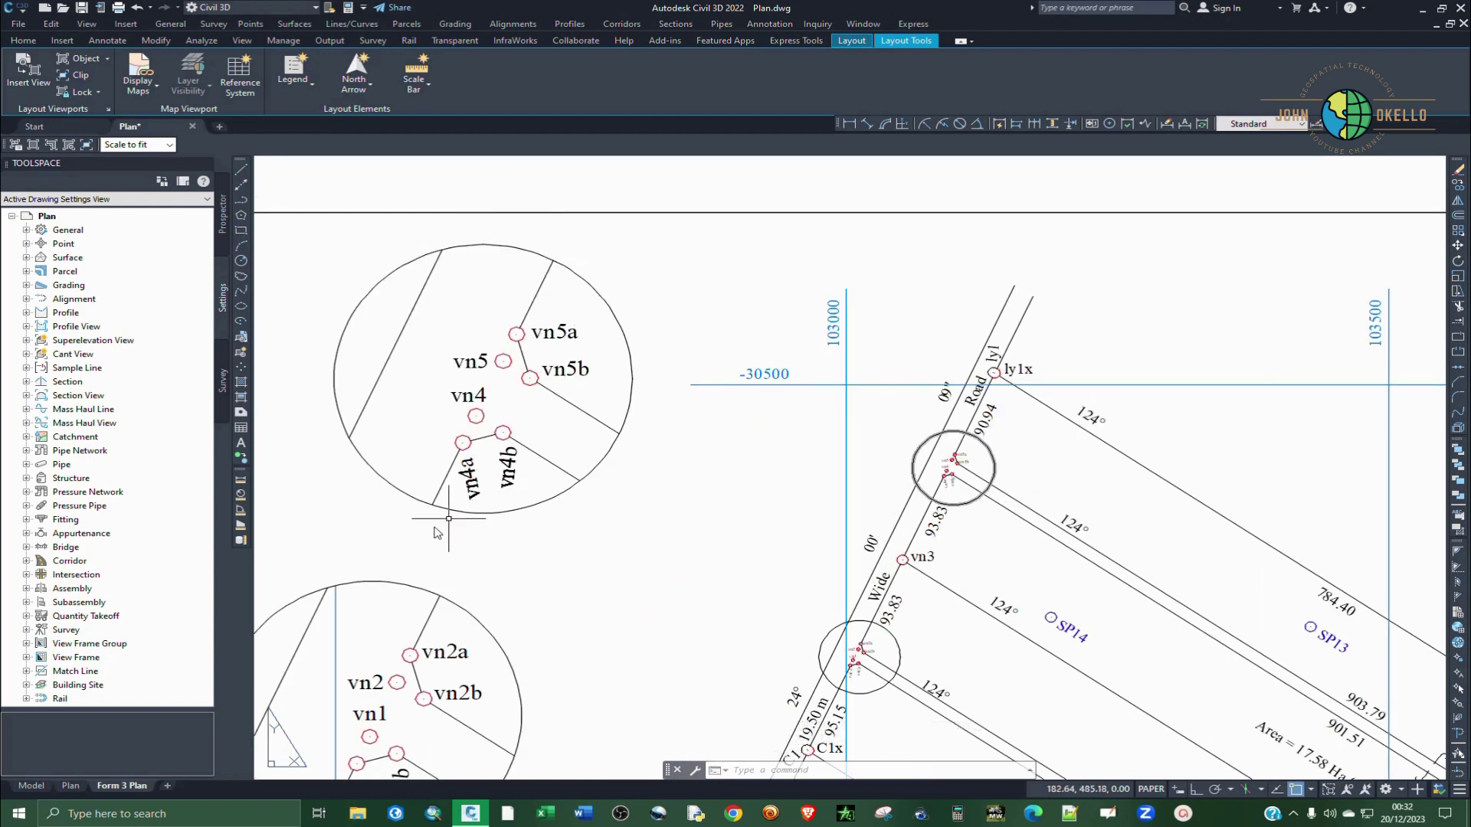
pyautogui.click(1310, 790)
pyautogui.click(1312, 792)
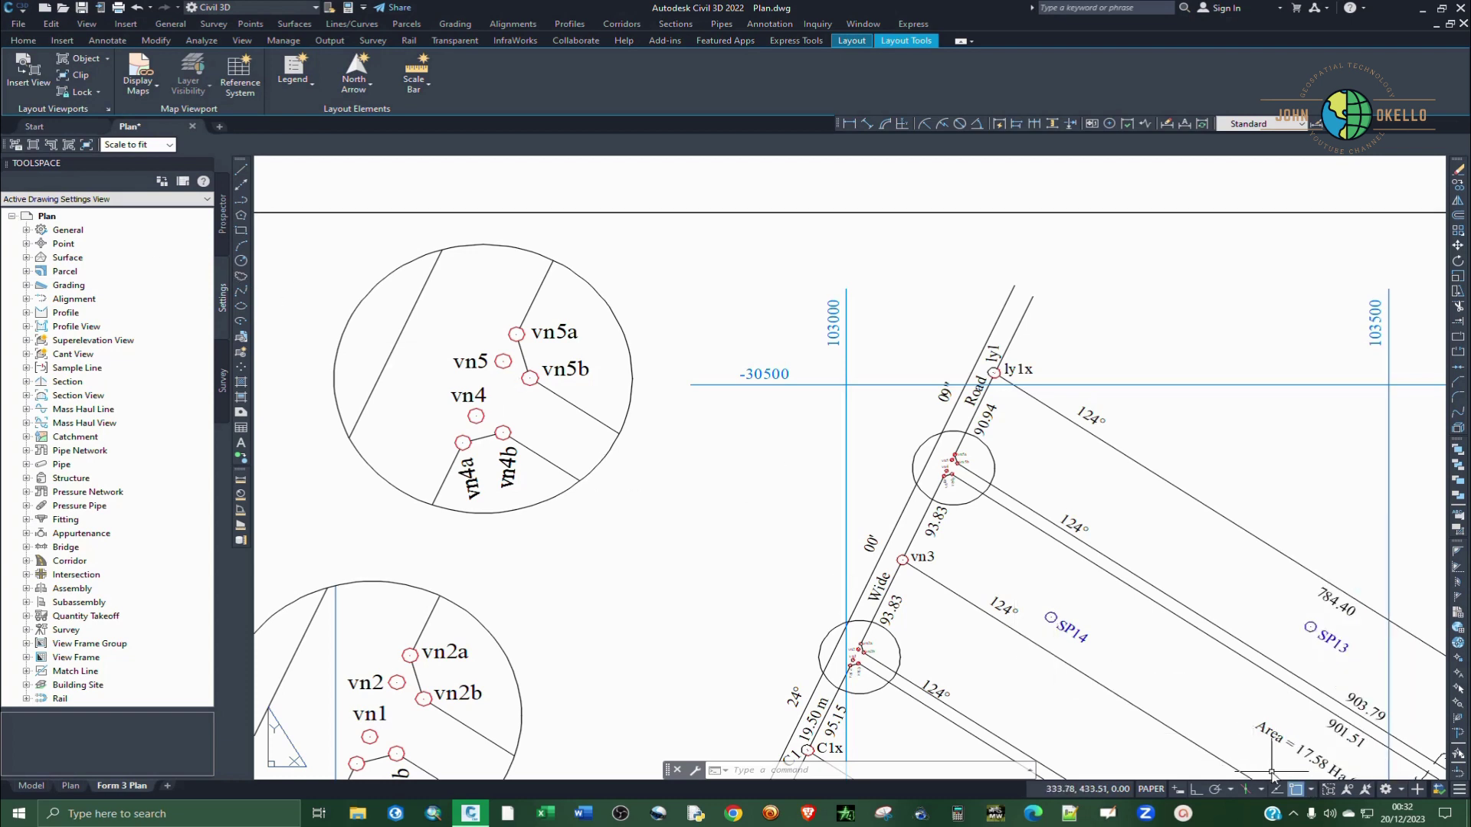
# Start LINE and set object snaps to Tangent on, with Center and Node off
pyautogui.click(240, 170)
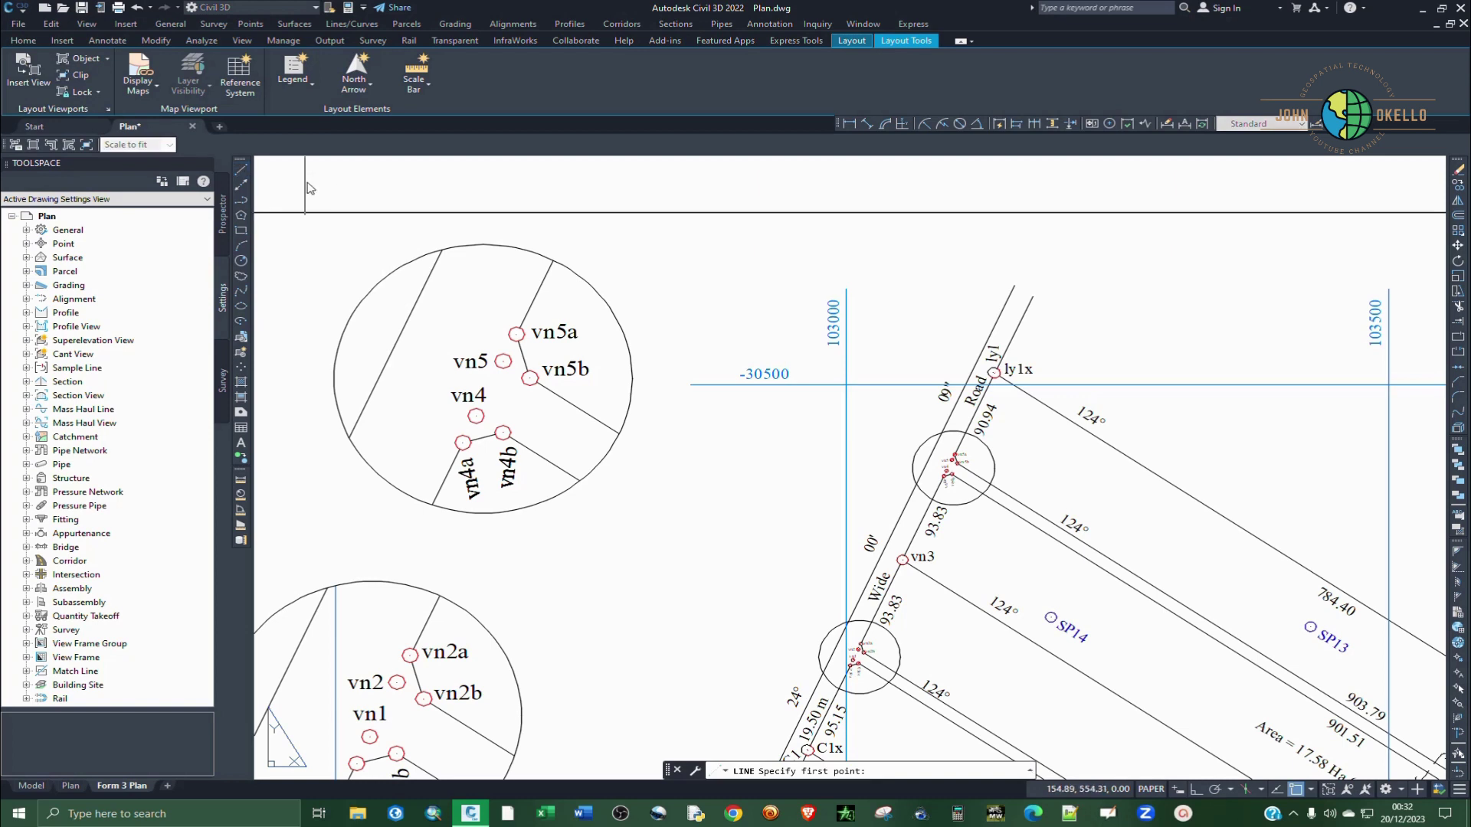
pyautogui.click(1312, 790)
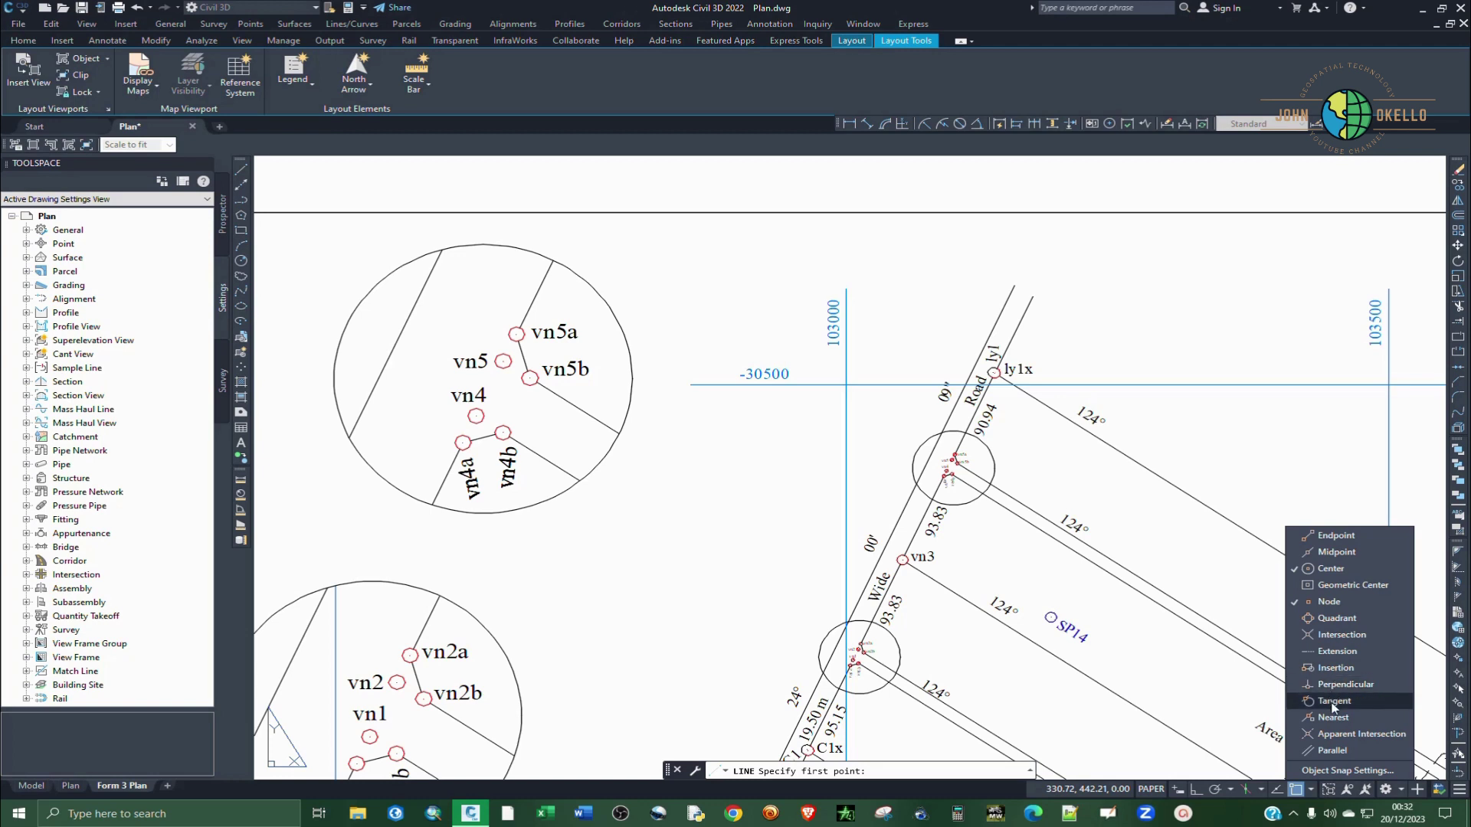
pyautogui.click(1334, 701)
pyautogui.click(1332, 602)
pyautogui.click(1331, 569)
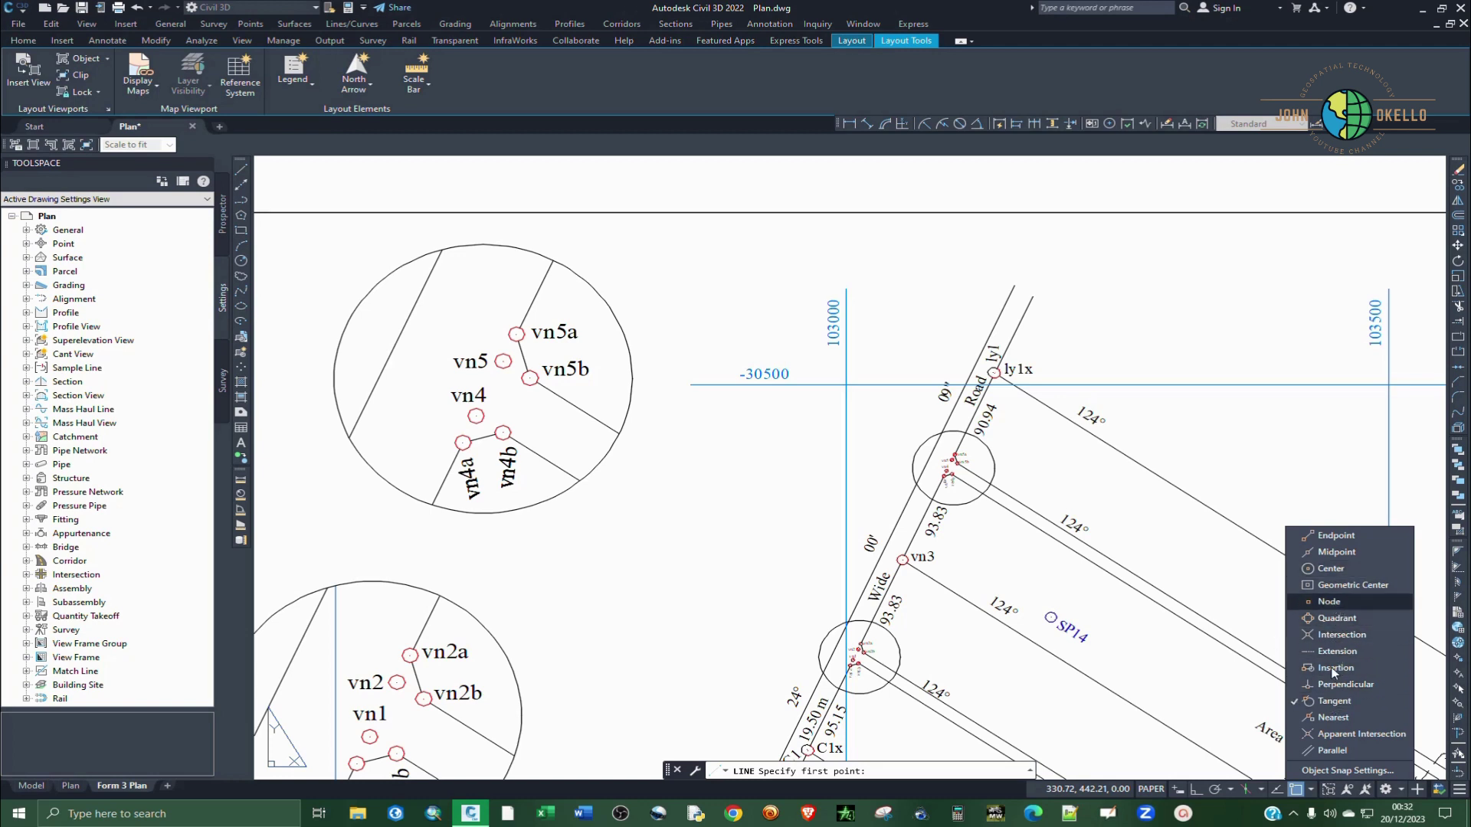
pyautogui.click(1312, 791)
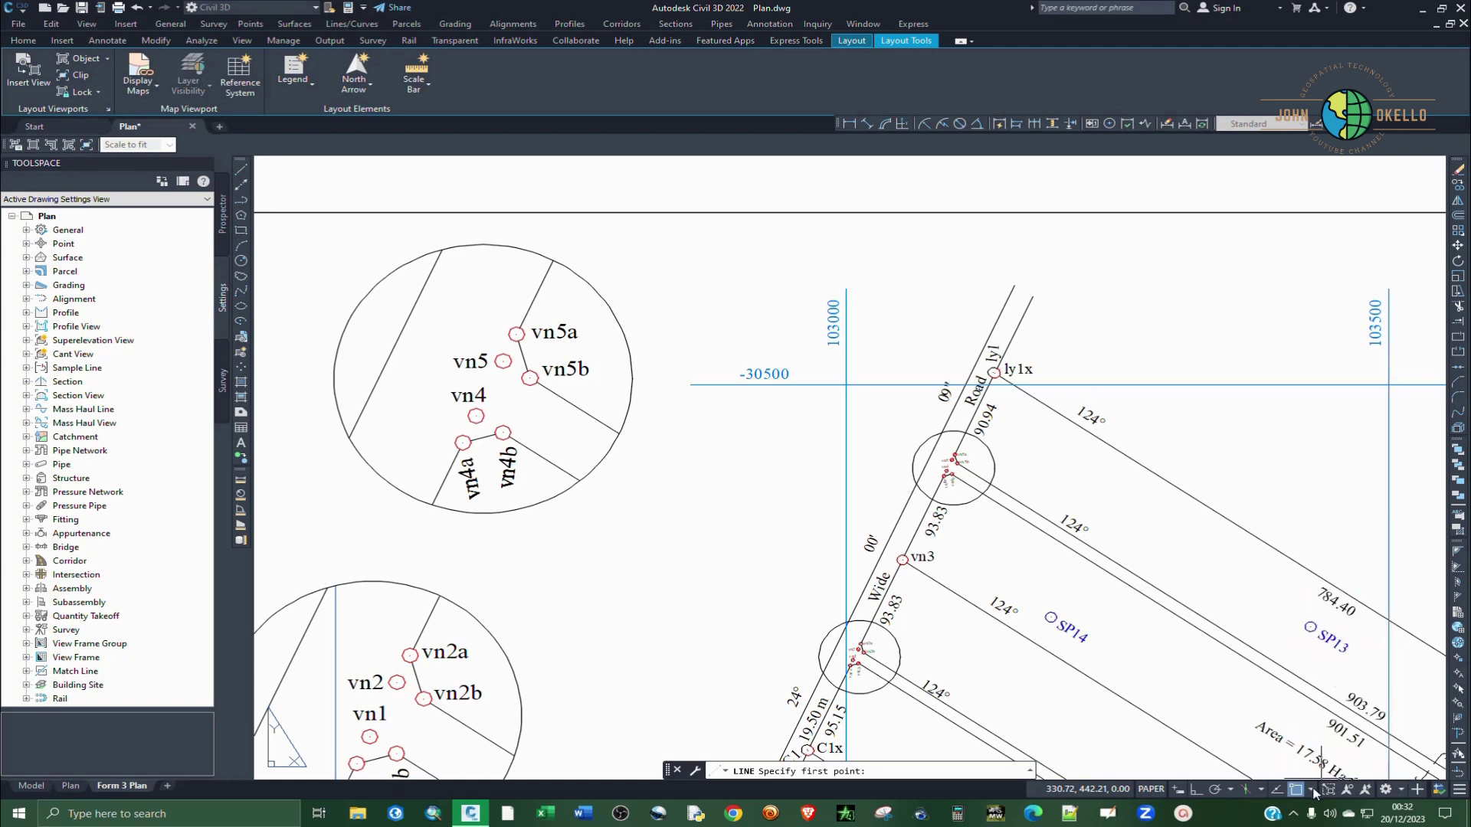
# Draw a tangent leader from the upper detail circle's top to the road-side beacon circle
pyautogui.click(546, 258)
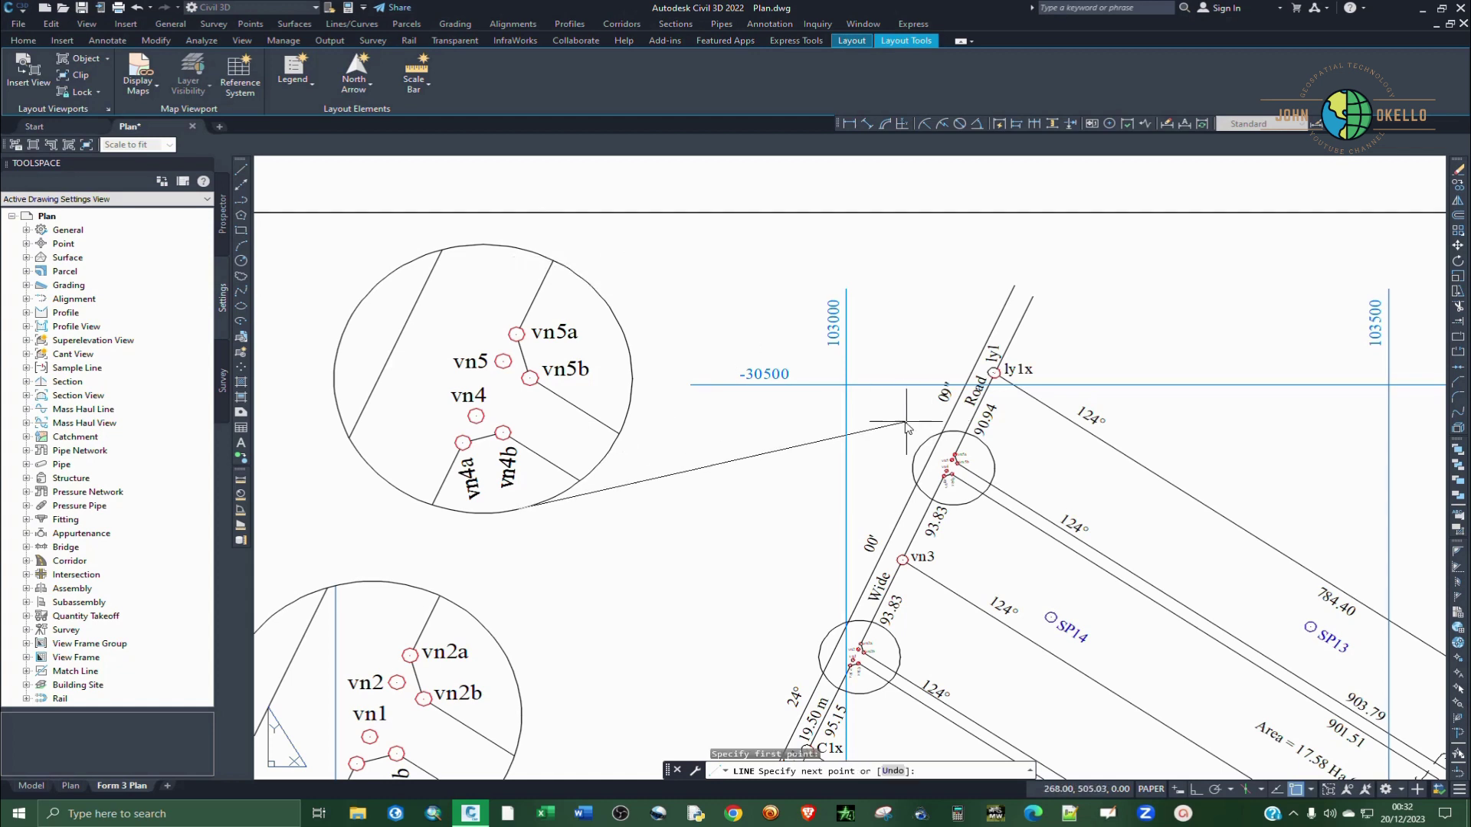
pyautogui.press('Escape')
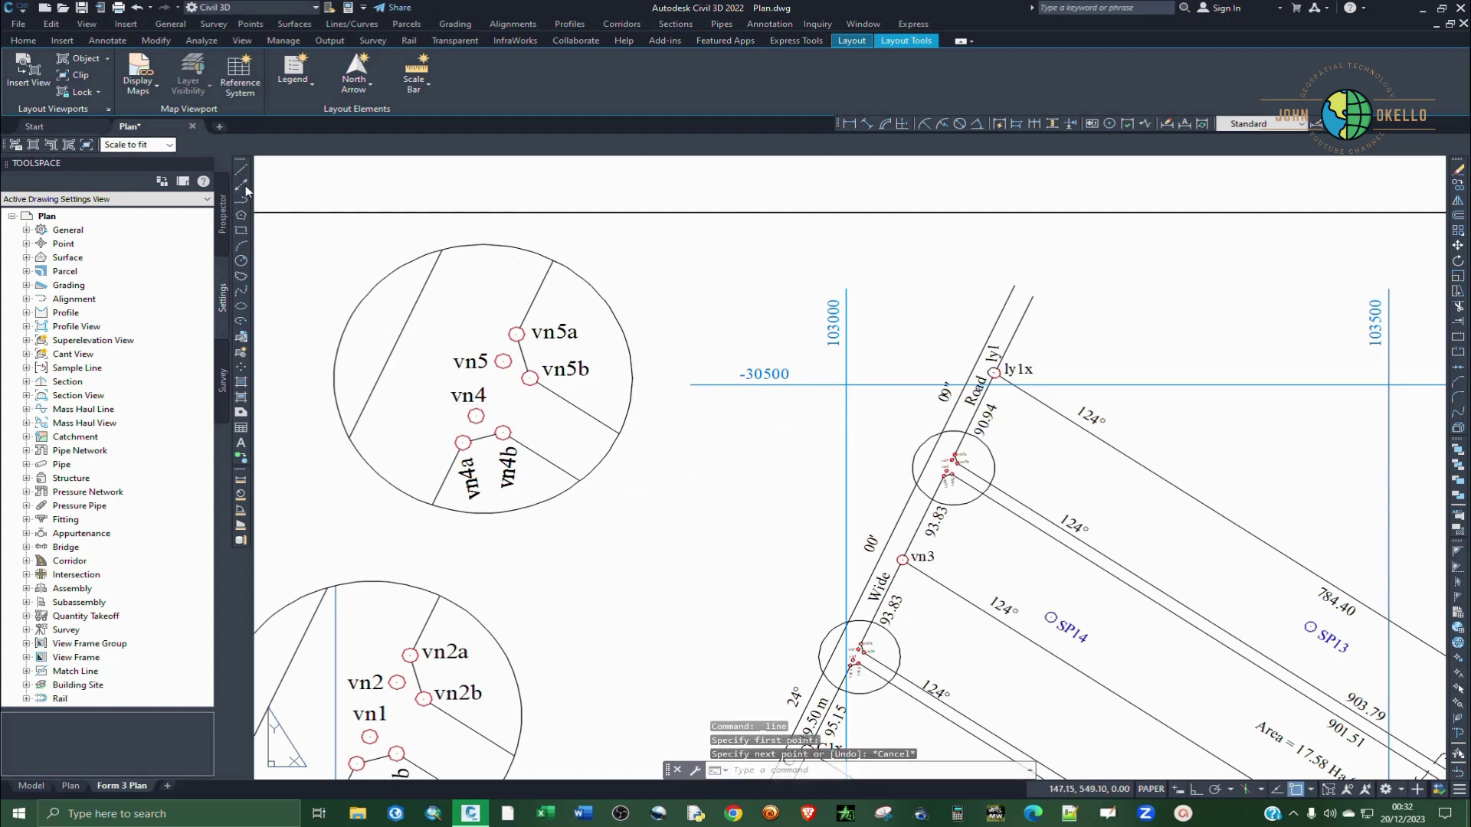
pyautogui.click(242, 172)
pyautogui.scroll(2, 632, 207)
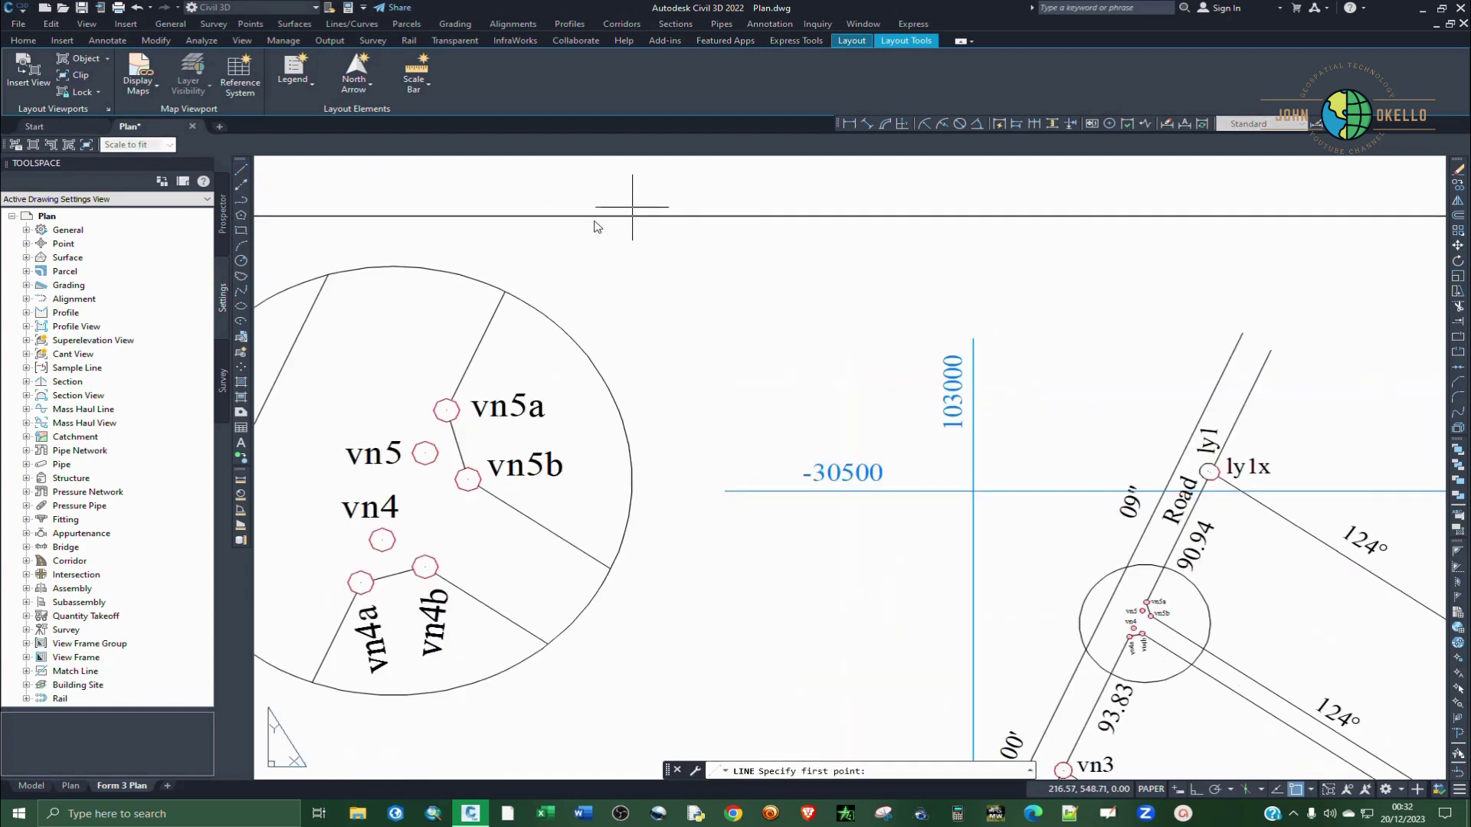
pyautogui.click(481, 283)
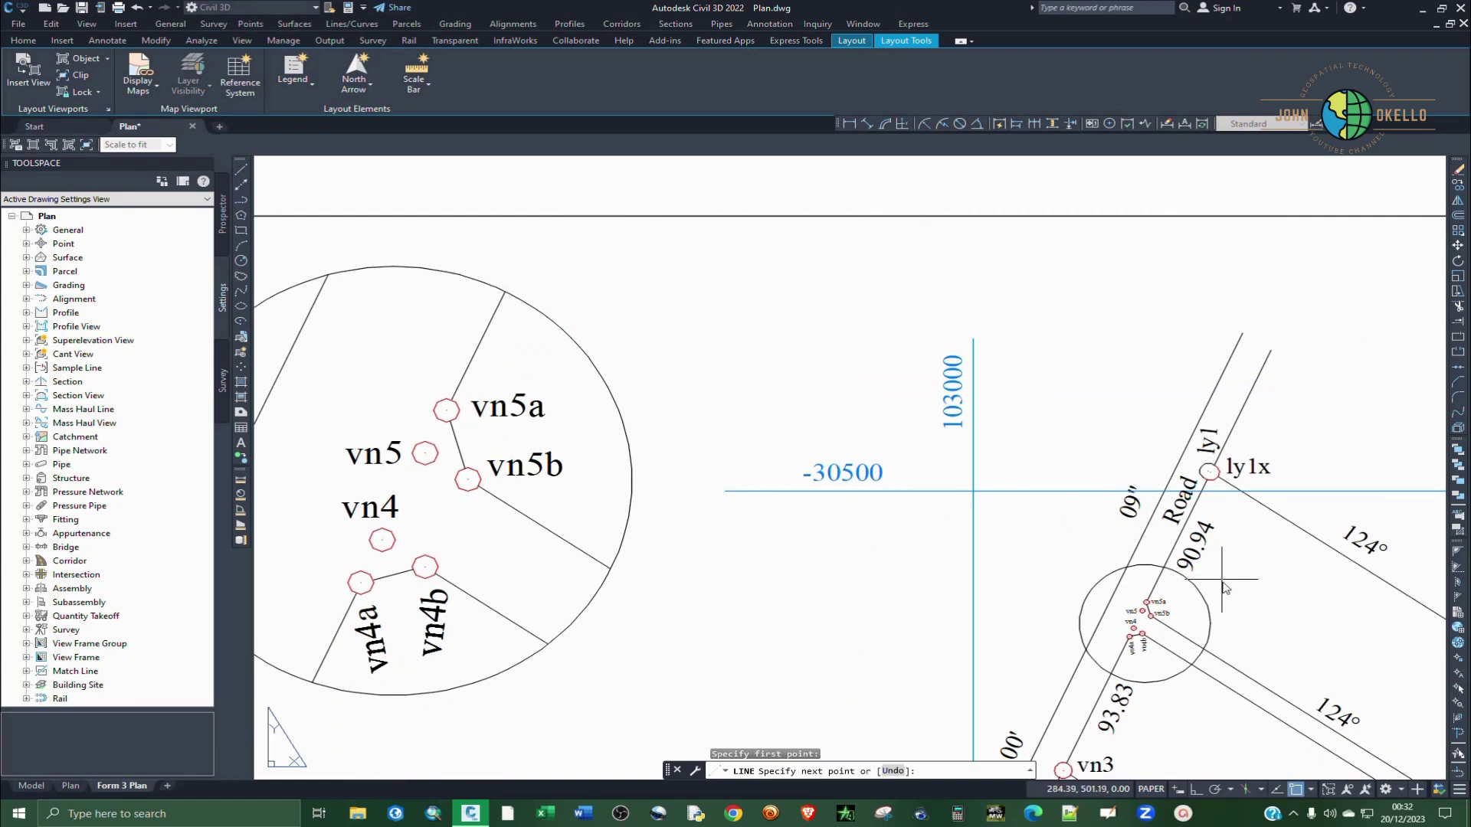
pyautogui.click(1168, 568)
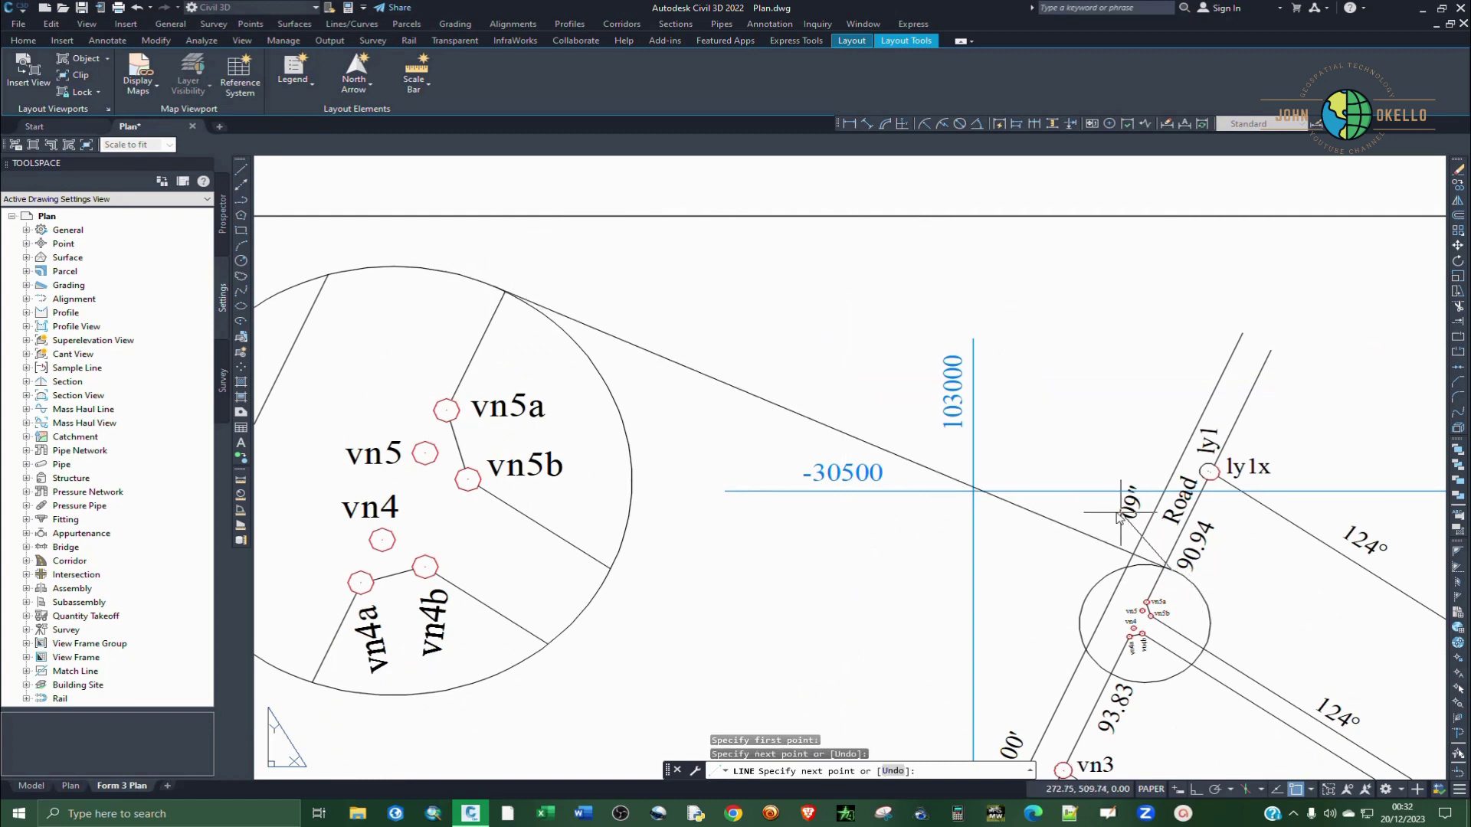
pyautogui.press('Return')
pyautogui.scroll(-2, 1027, 345)
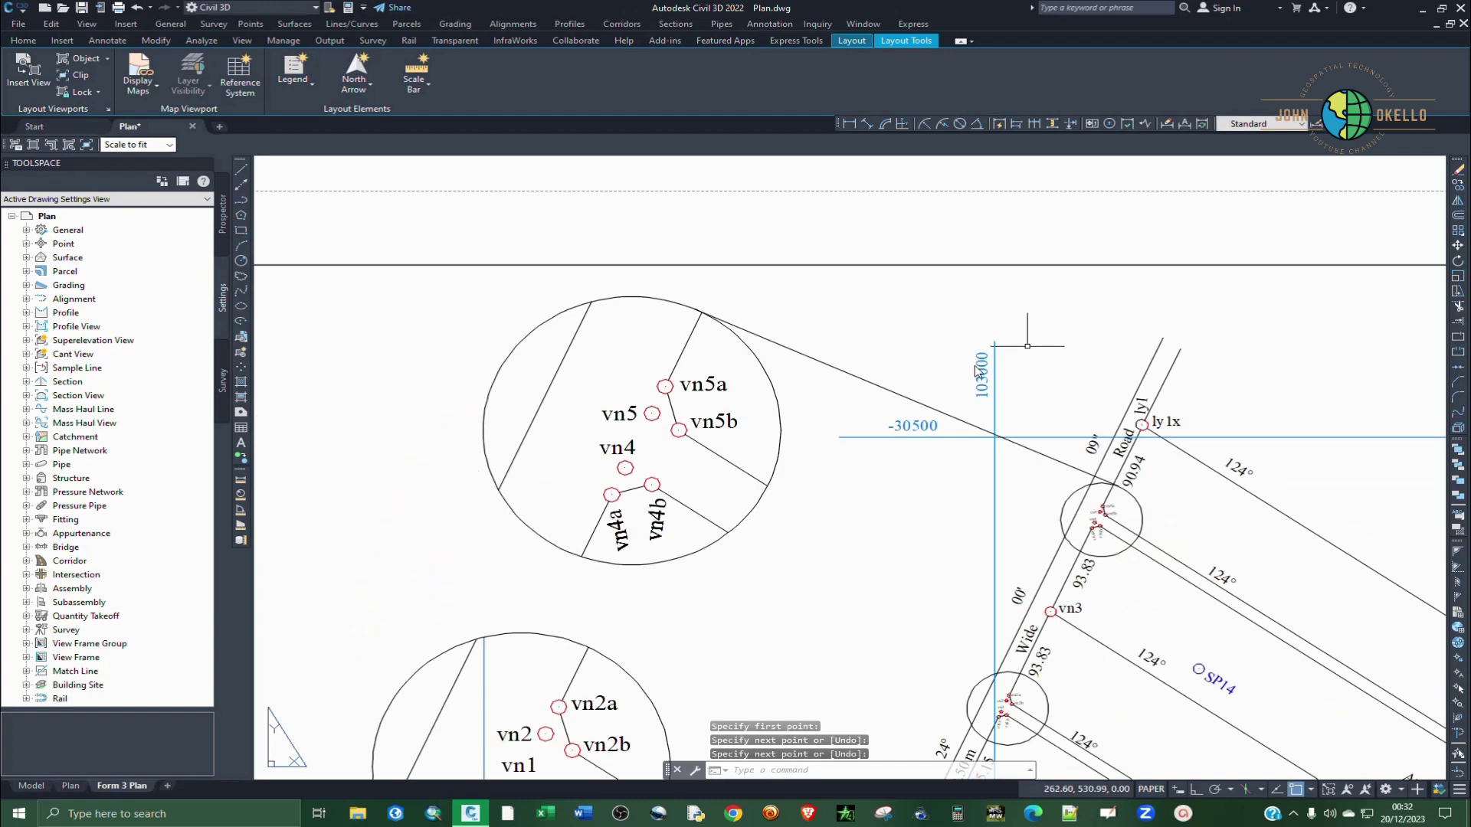
# Draw a second tangent leader from the upper detail circle's bottom edge to the beacon circle
pyautogui.click(235, 173)
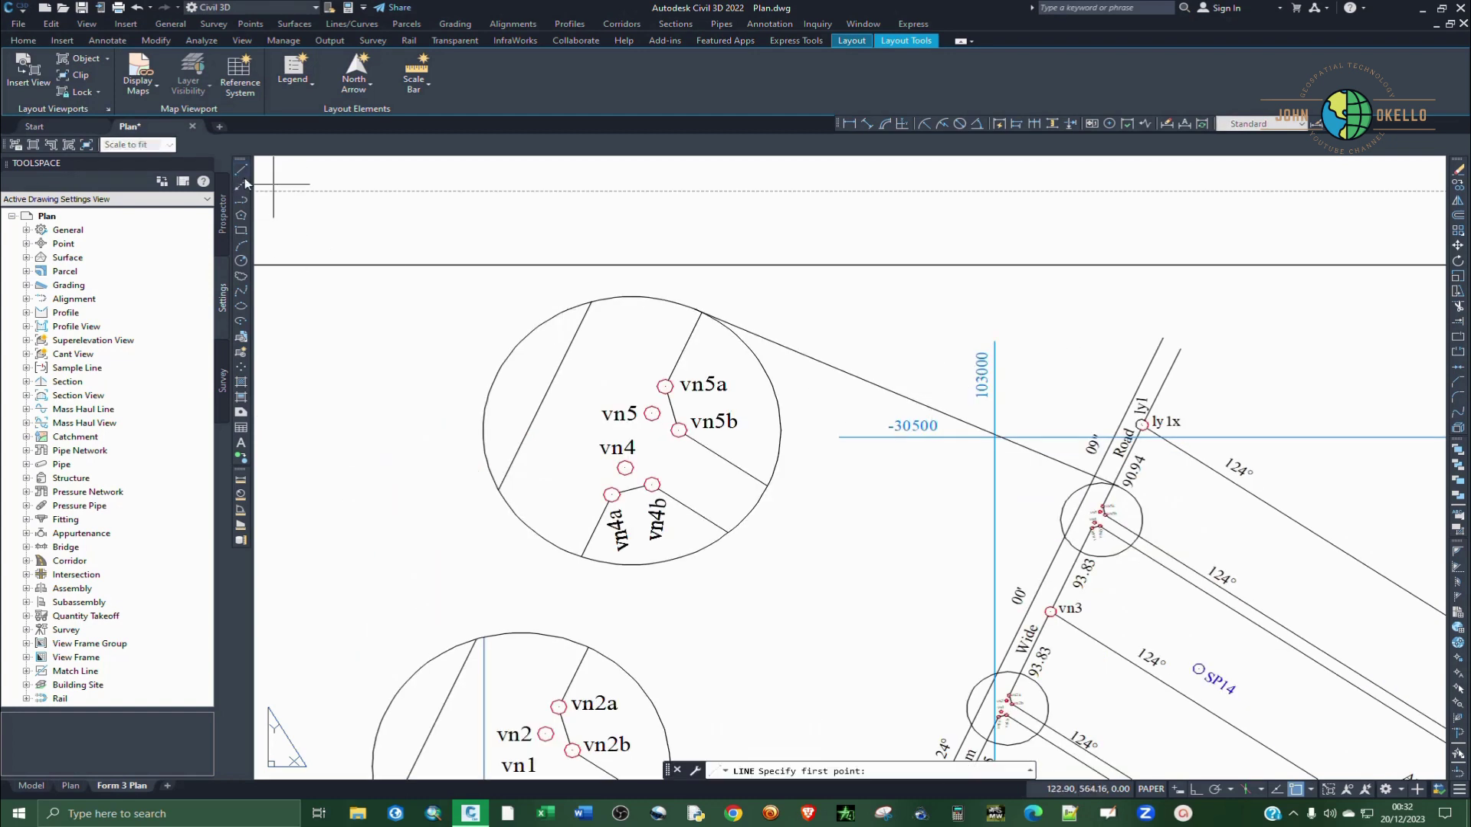
pyautogui.click(585, 567)
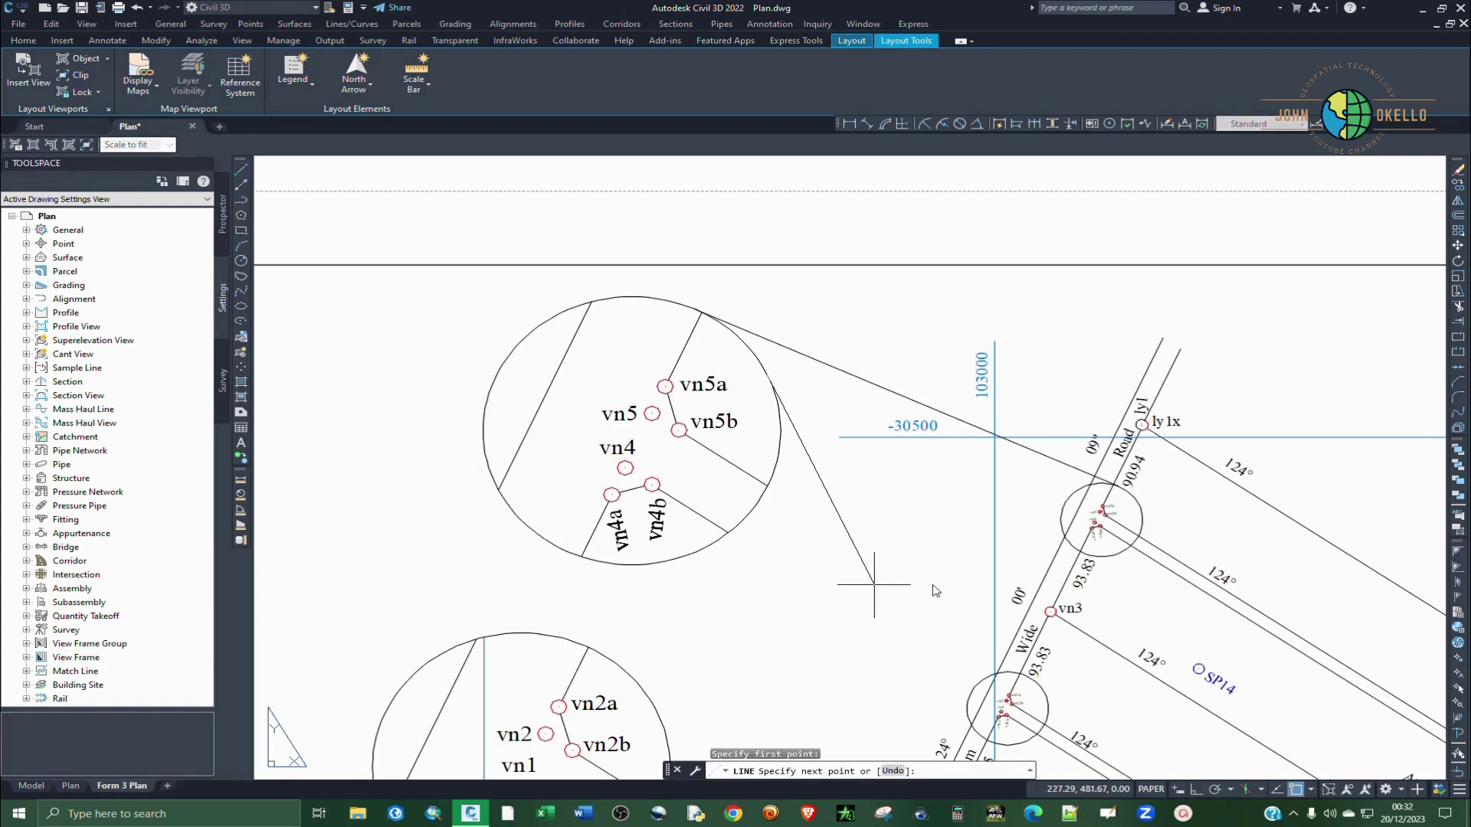
pyautogui.press('Escape')
pyautogui.scroll(5, 594, 586)
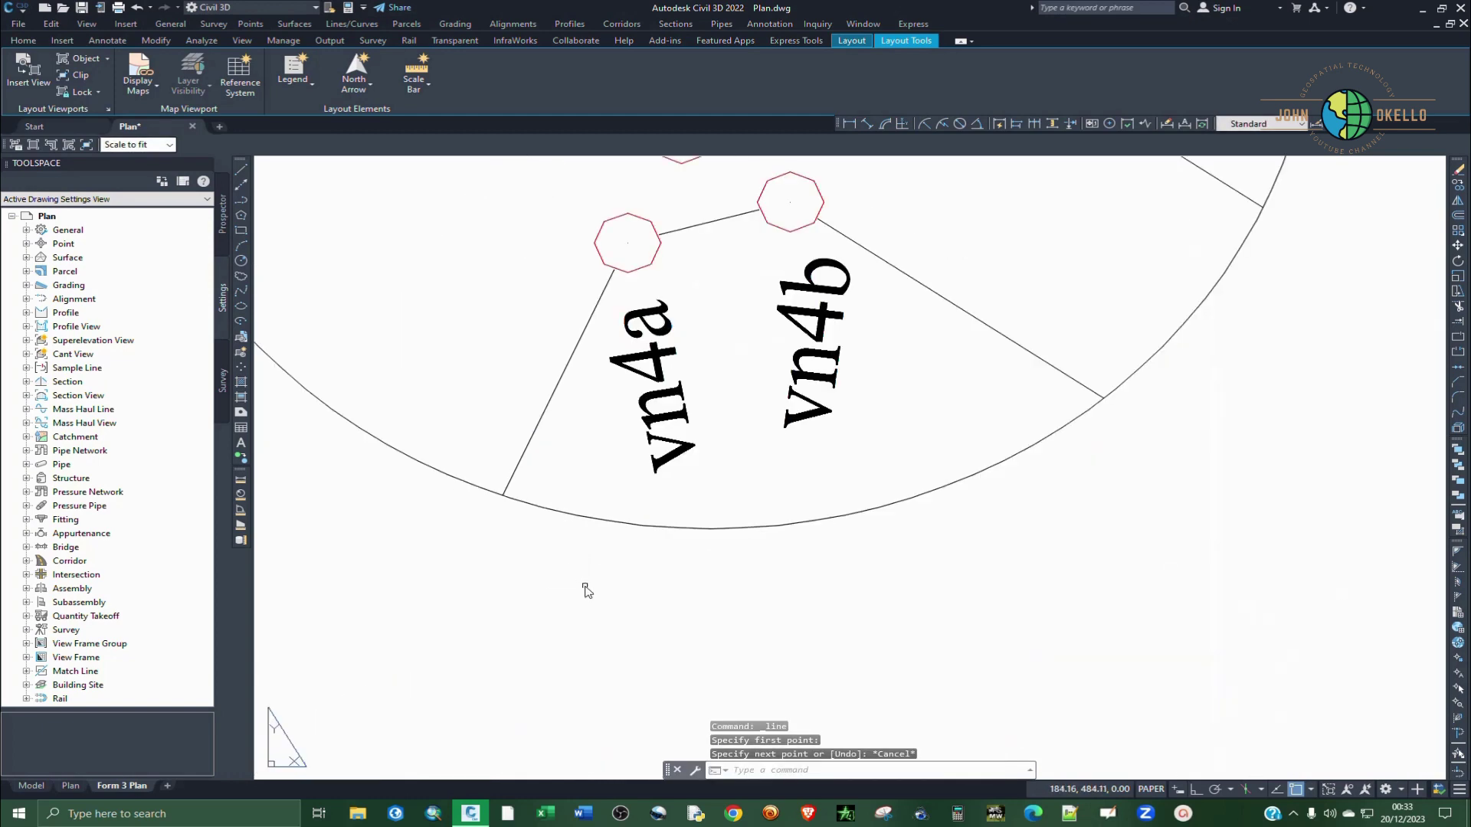
pyautogui.click(239, 171)
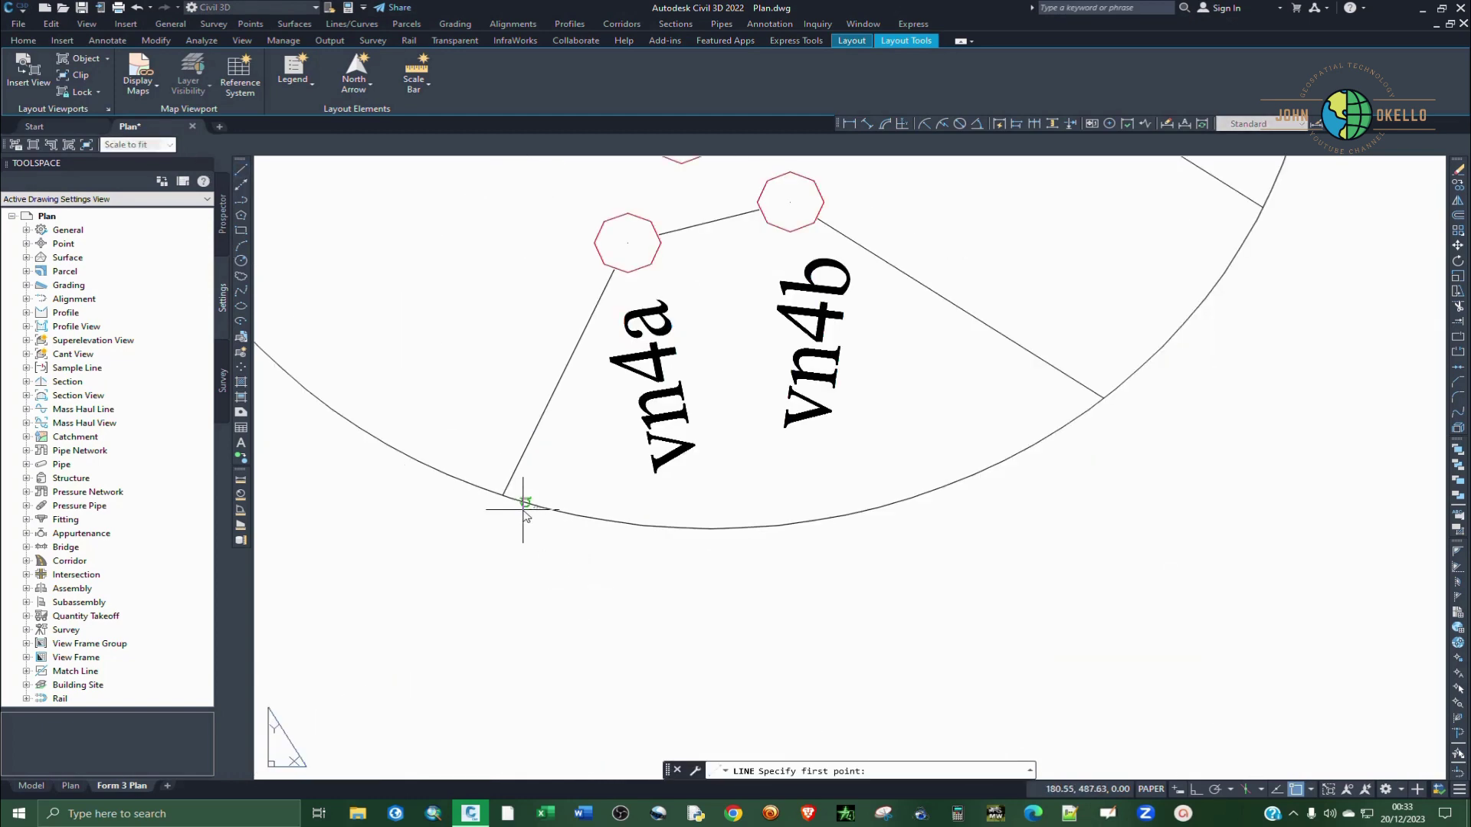
pyautogui.click(506, 497)
pyautogui.scroll(-5, 417, 487)
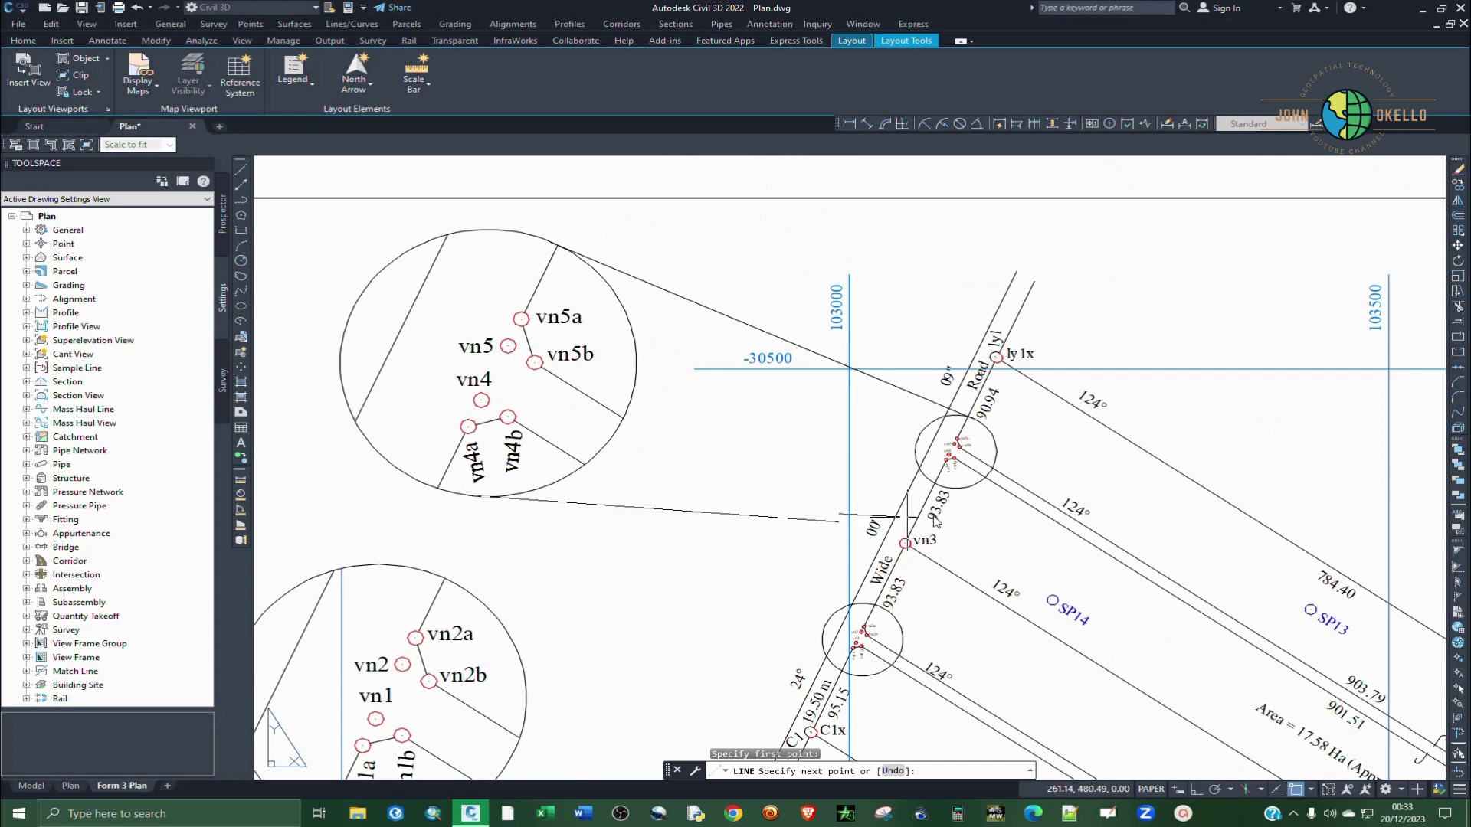
pyautogui.scroll(3, 954, 493)
pyautogui.scroll(2, 953, 493)
pyautogui.click(956, 476)
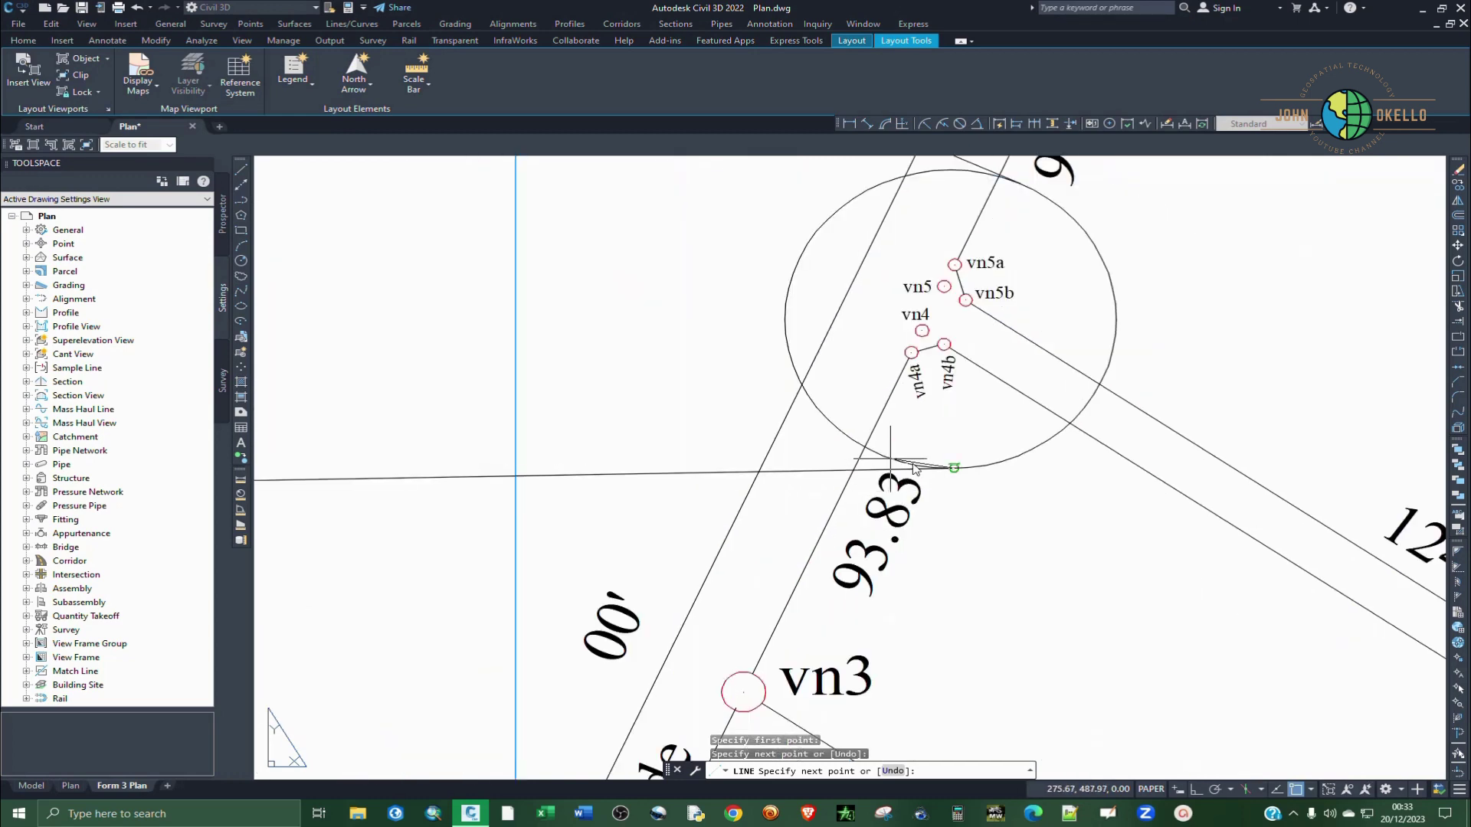
pyautogui.press('Return')
pyautogui.scroll(-6, 909, 426)
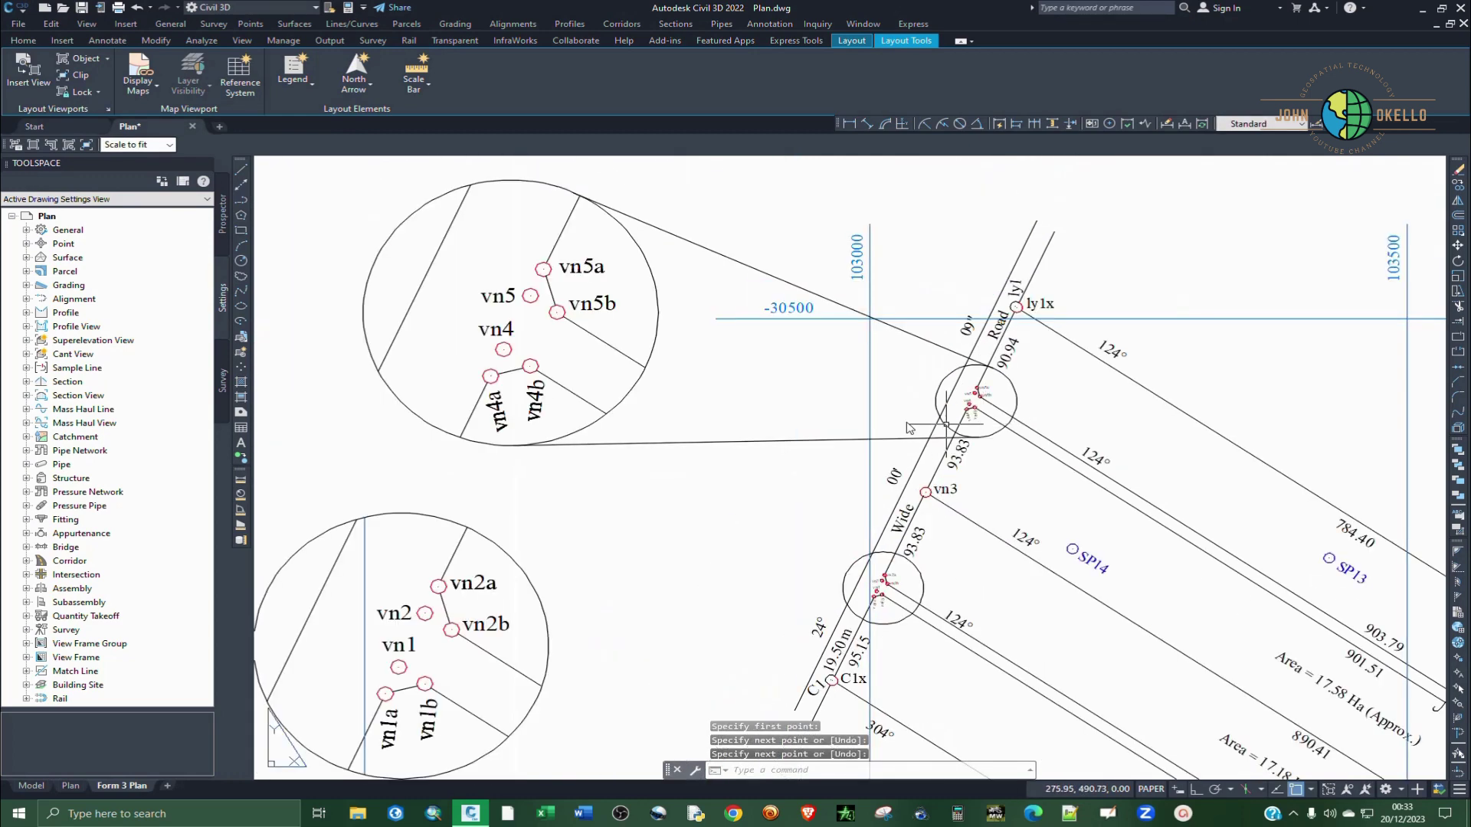
# Draw a tangent leader from the lower detail circle's top, undoing one misplaced point
pyautogui.click(241, 170)
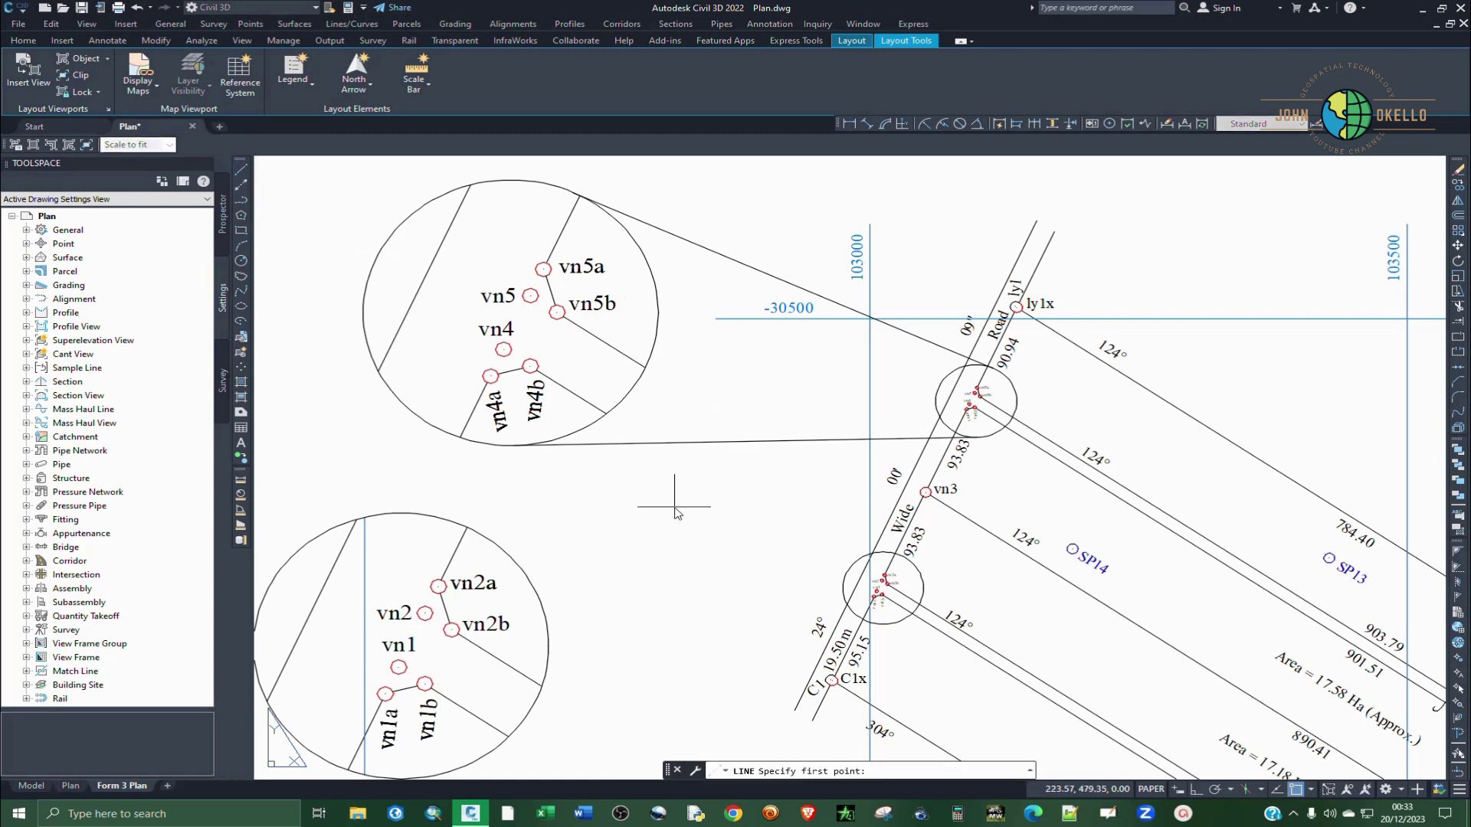
pyautogui.scroll(5, 497, 568)
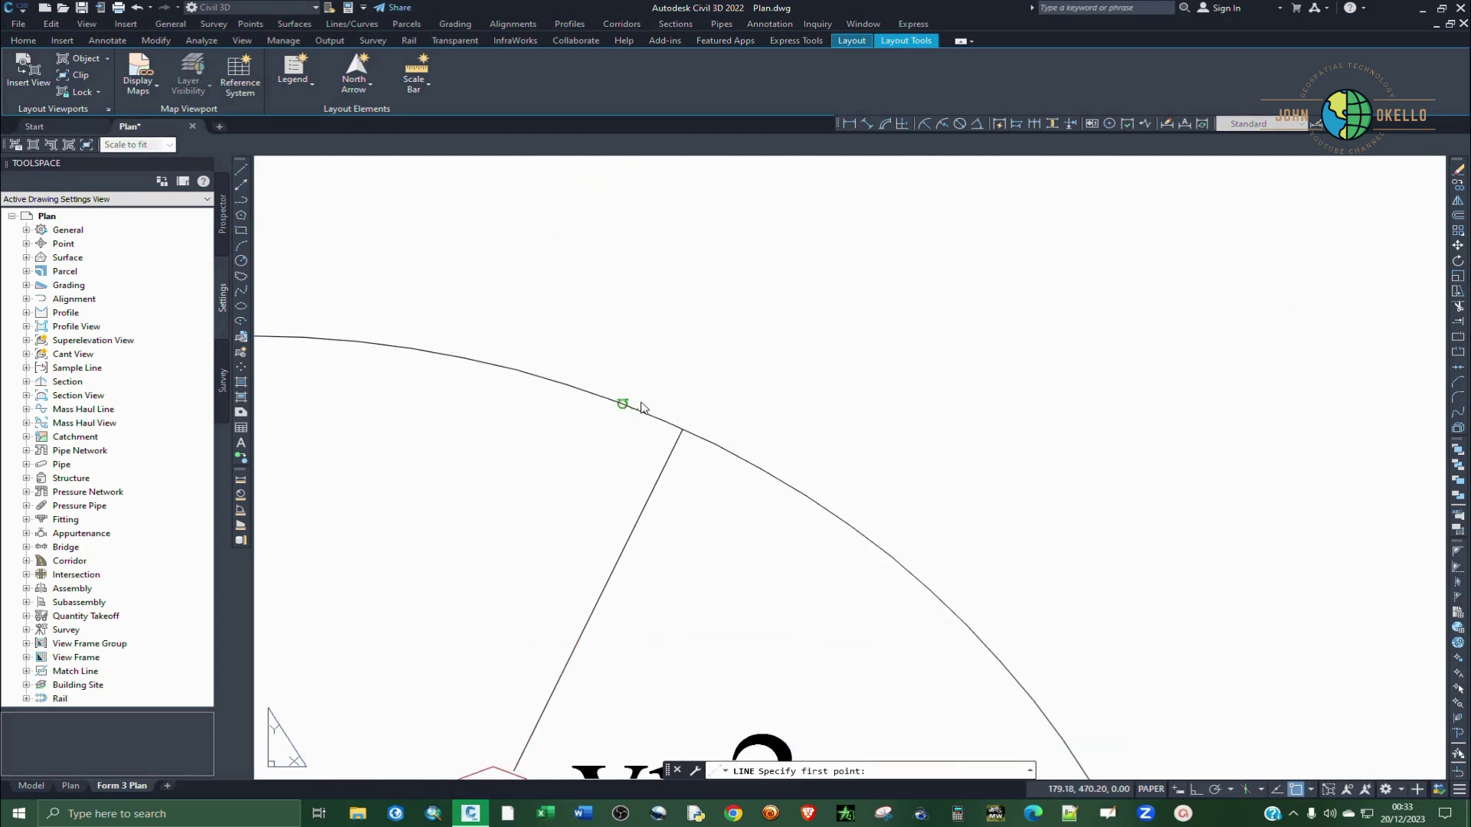
pyautogui.click(636, 401)
pyautogui.scroll(-6, 492, 411)
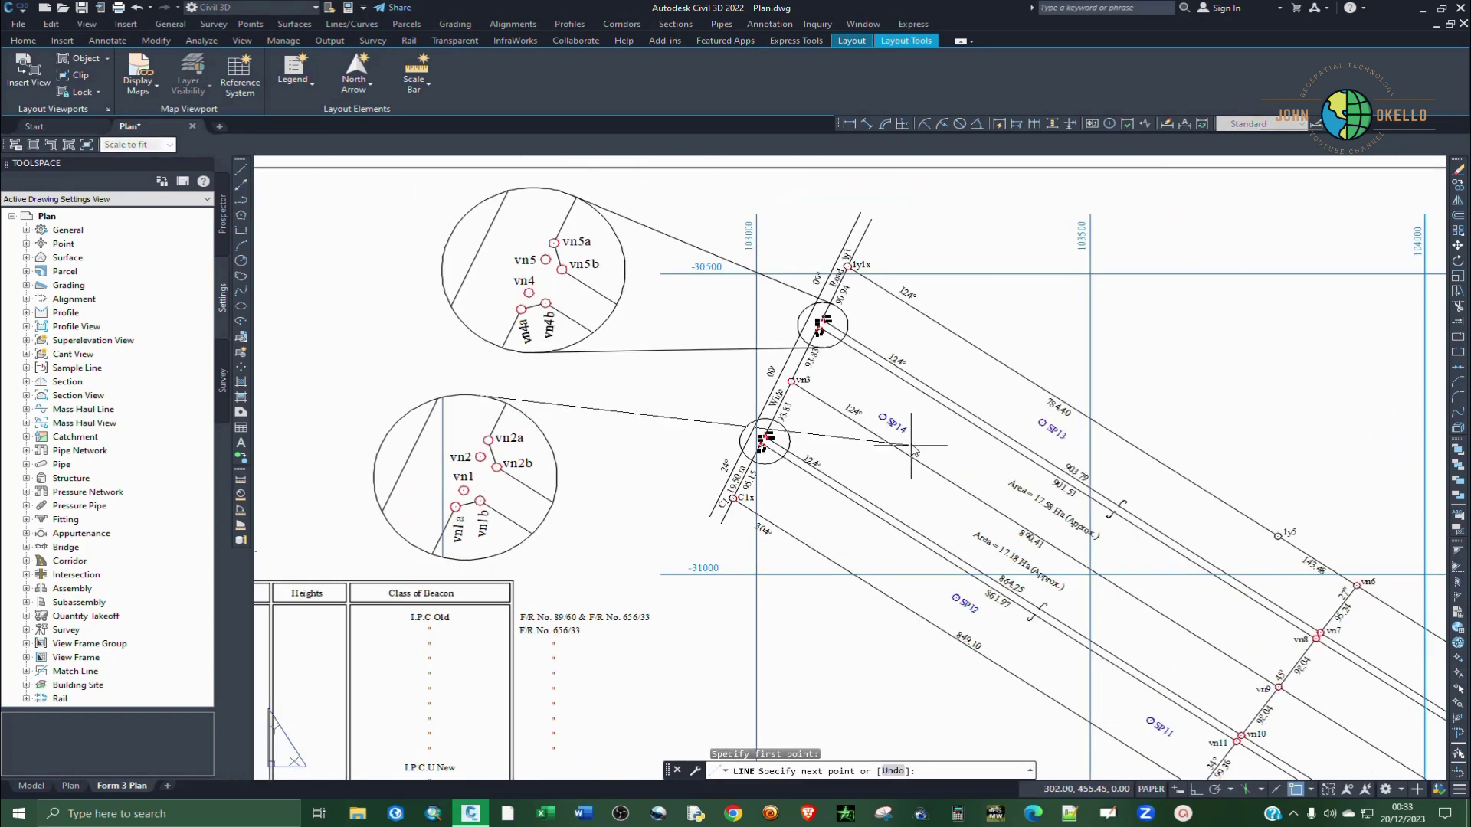
pyautogui.scroll(2, 773, 423)
pyautogui.scroll(5, 769, 424)
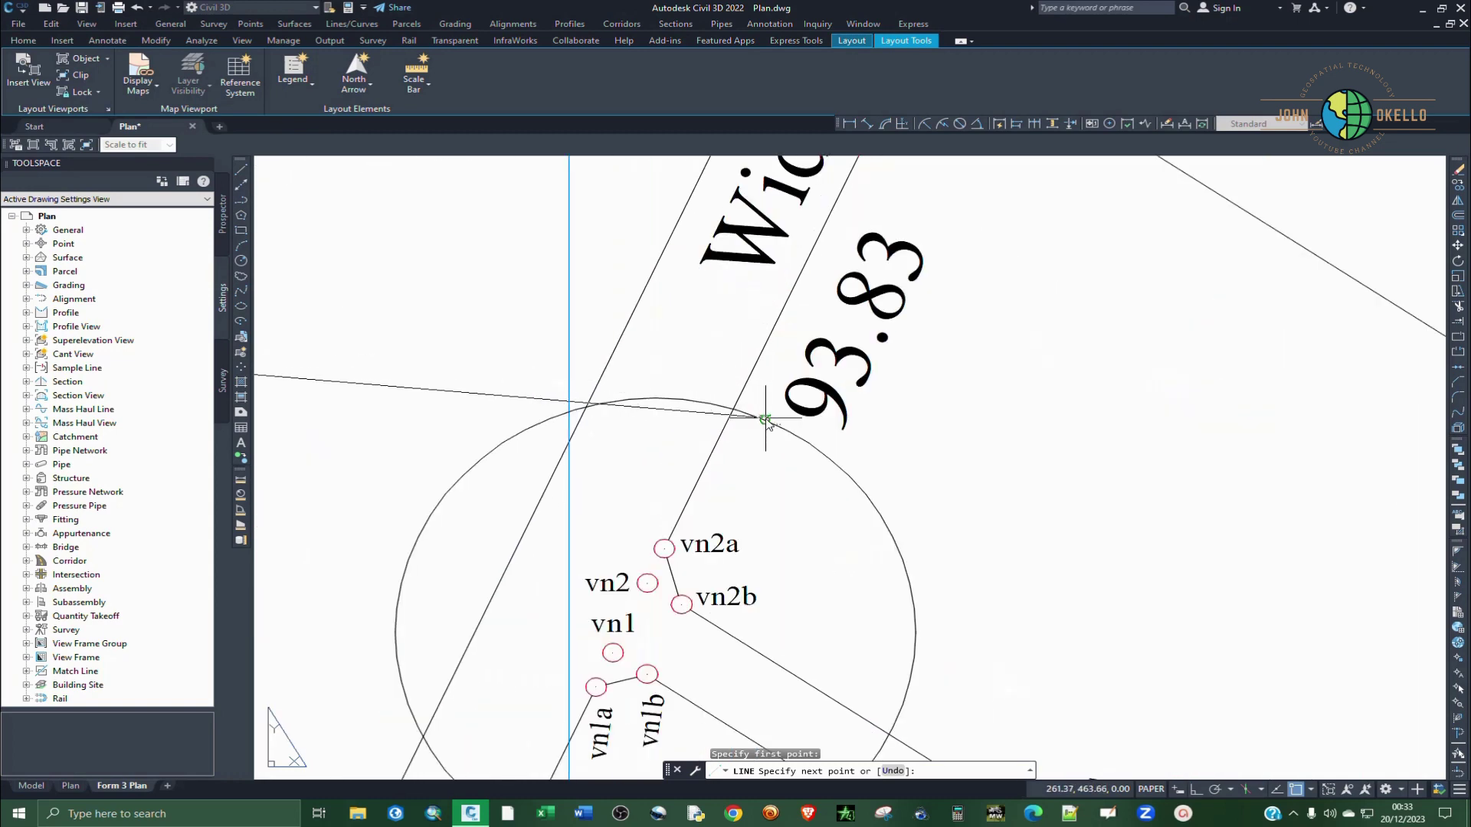
pyautogui.click(720, 403)
pyautogui.write('u')
pyautogui.press('Return')
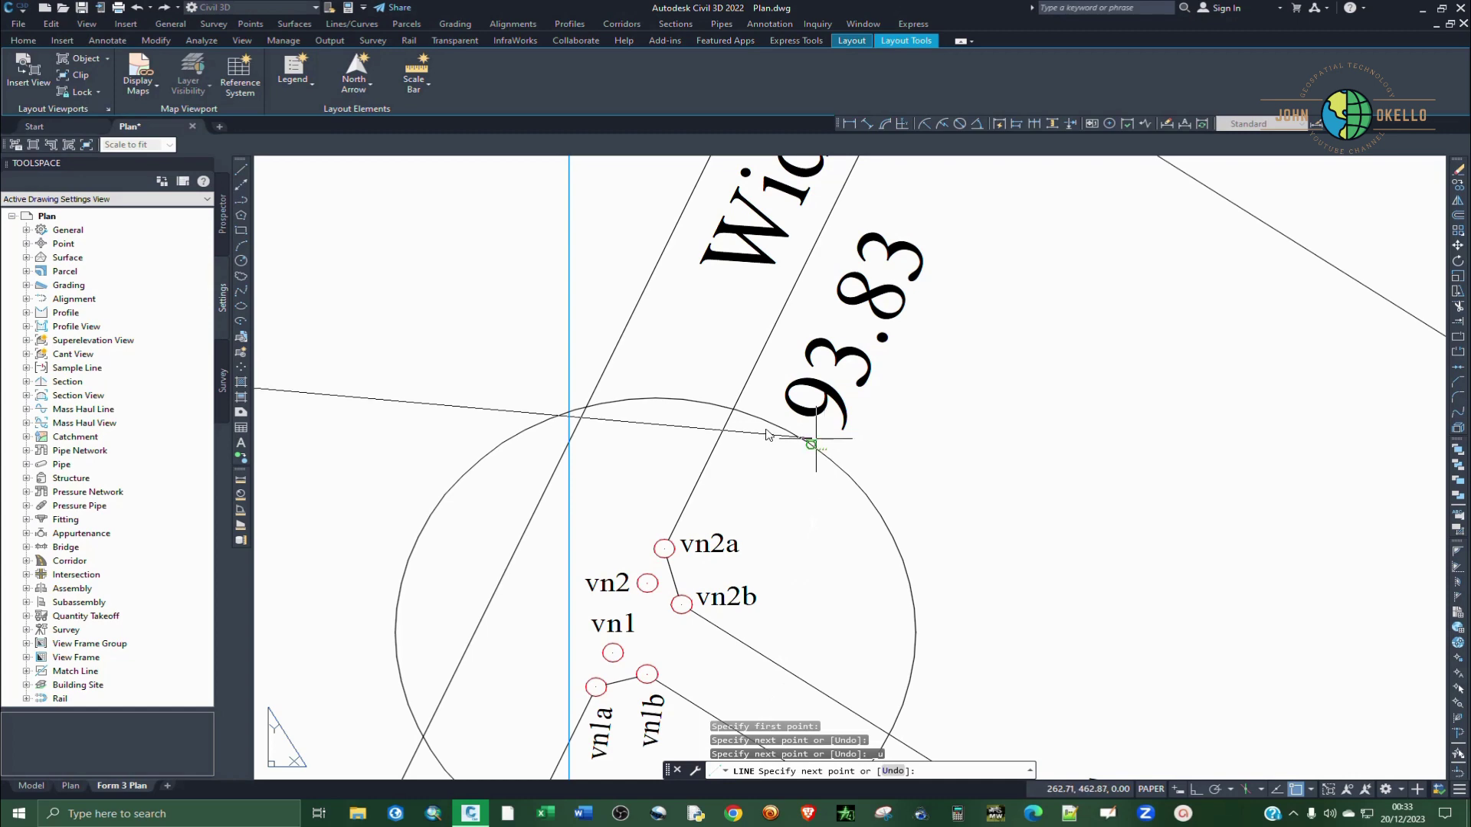
pyautogui.click(678, 399)
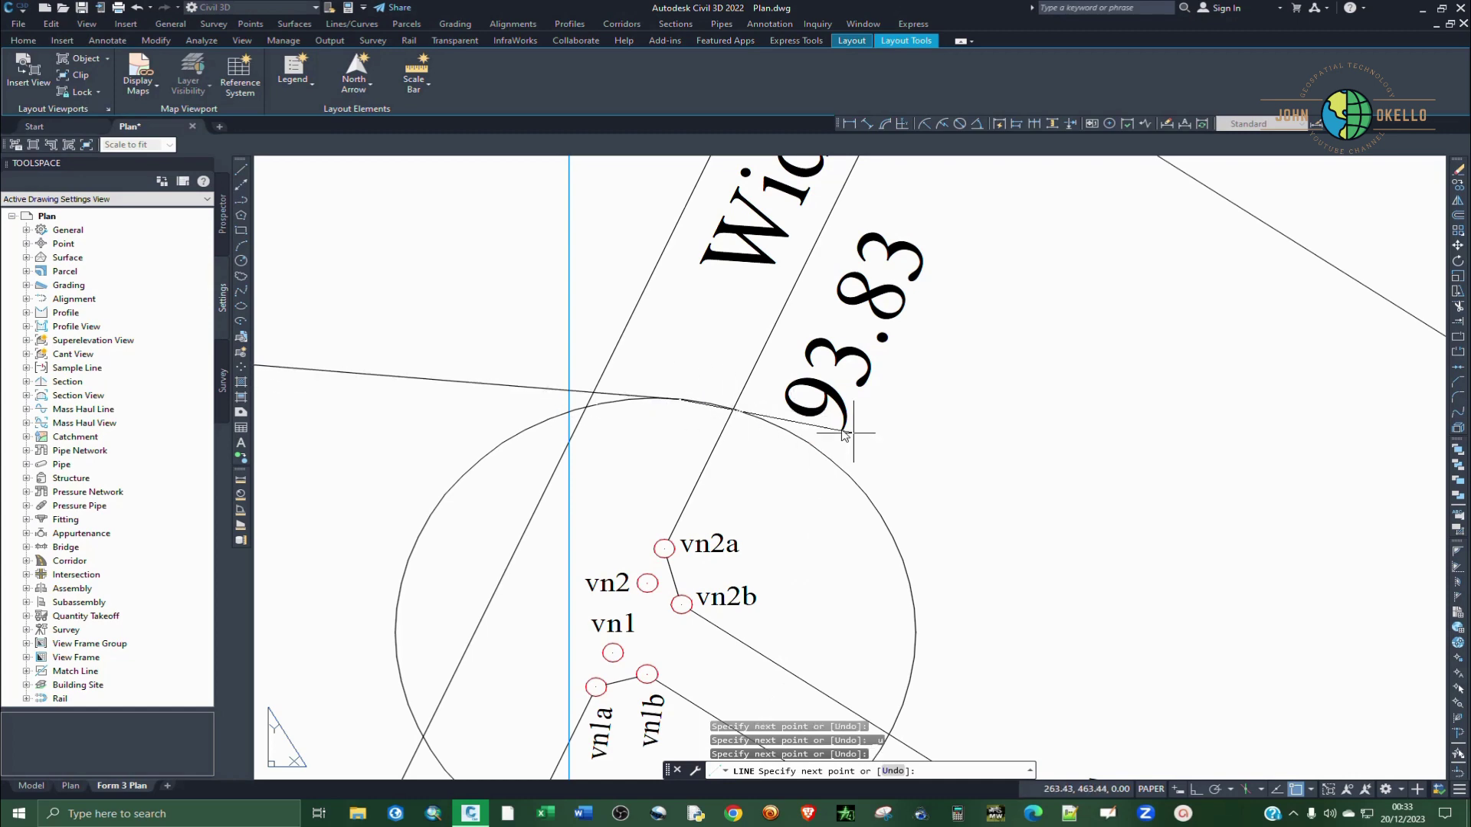
pyautogui.scroll(-5, 845, 435)
pyautogui.press('Return')
pyautogui.scroll(-2, 950, 363)
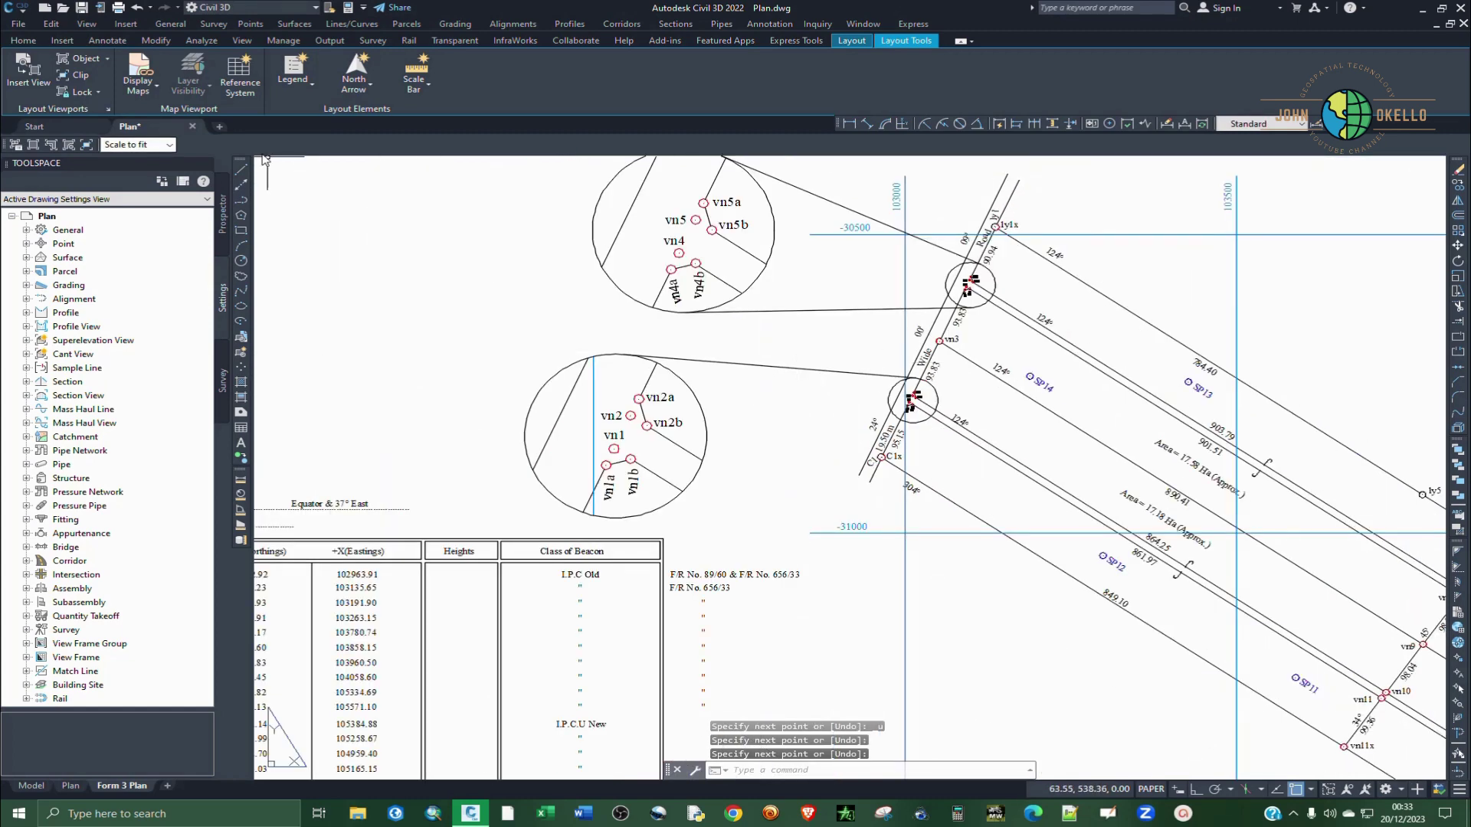
# Draw a tangent leader from the lower detail circle's bottom to the small beacon circle
pyautogui.scroll(5, 645, 570)
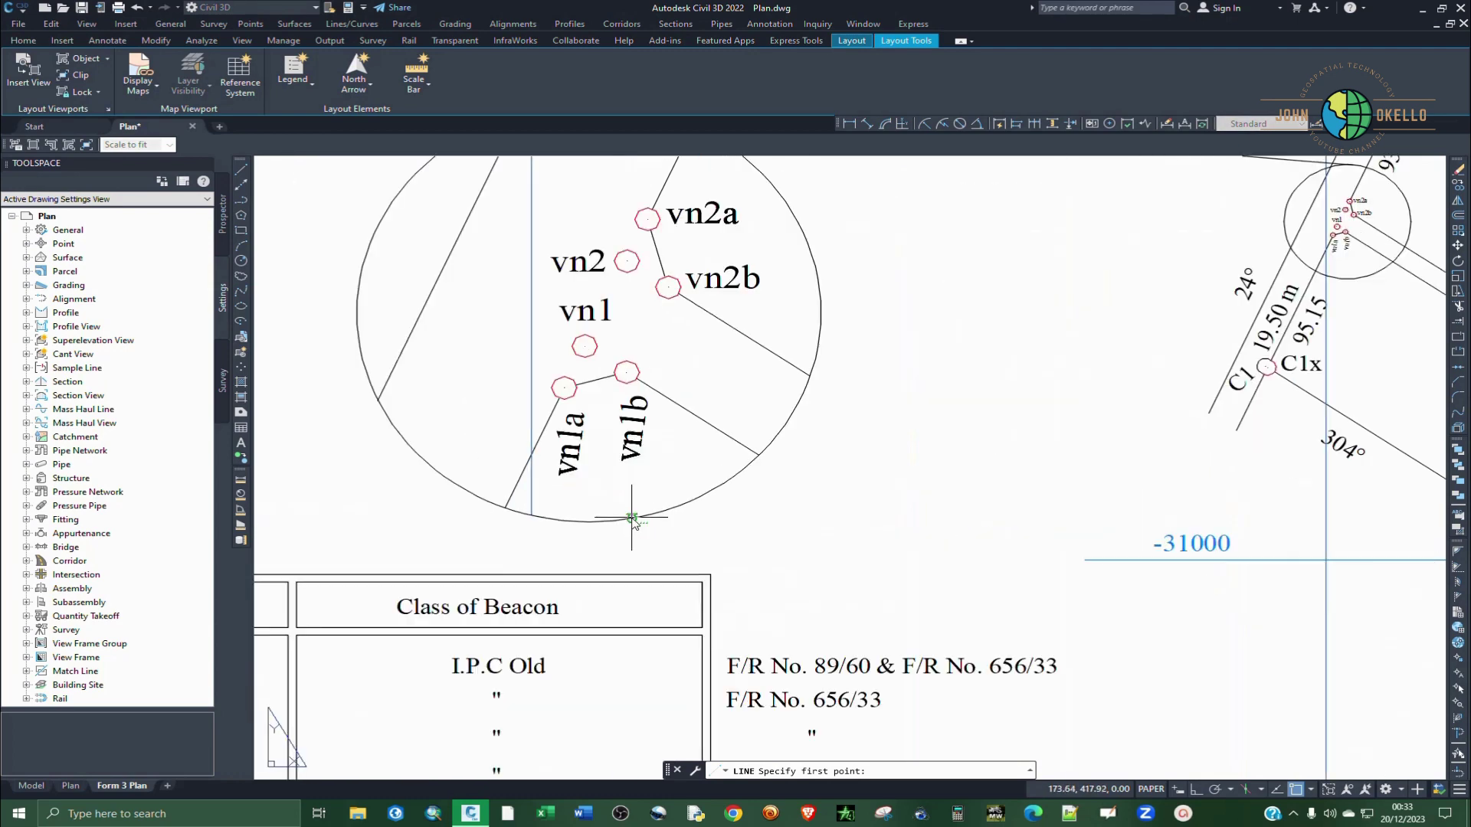
pyautogui.click(632, 610)
pyautogui.scroll(-3, 605, 551)
pyautogui.scroll(-2, 577, 550)
pyautogui.scroll(4, 804, 425)
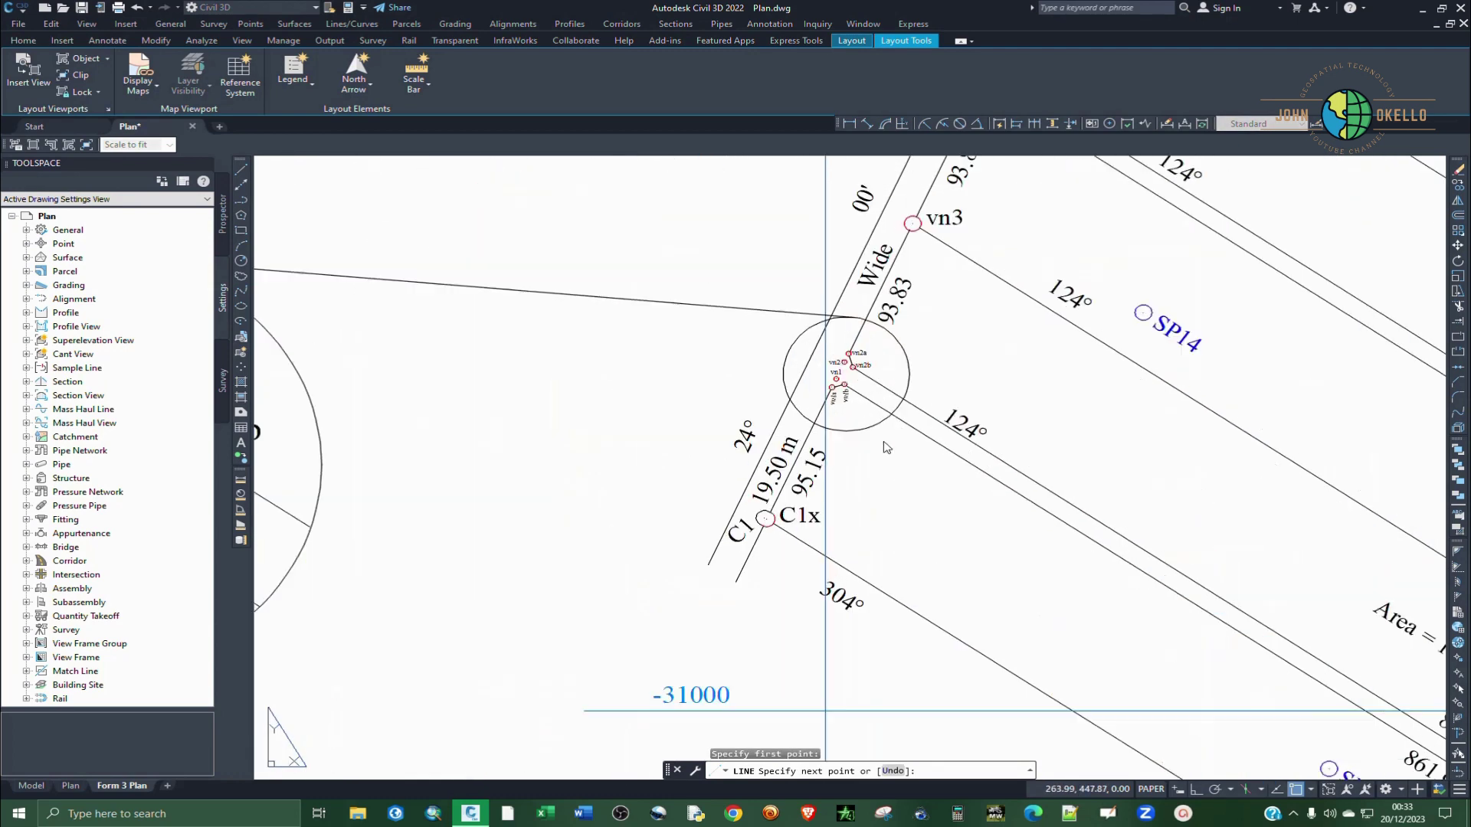
pyautogui.click(811, 423)
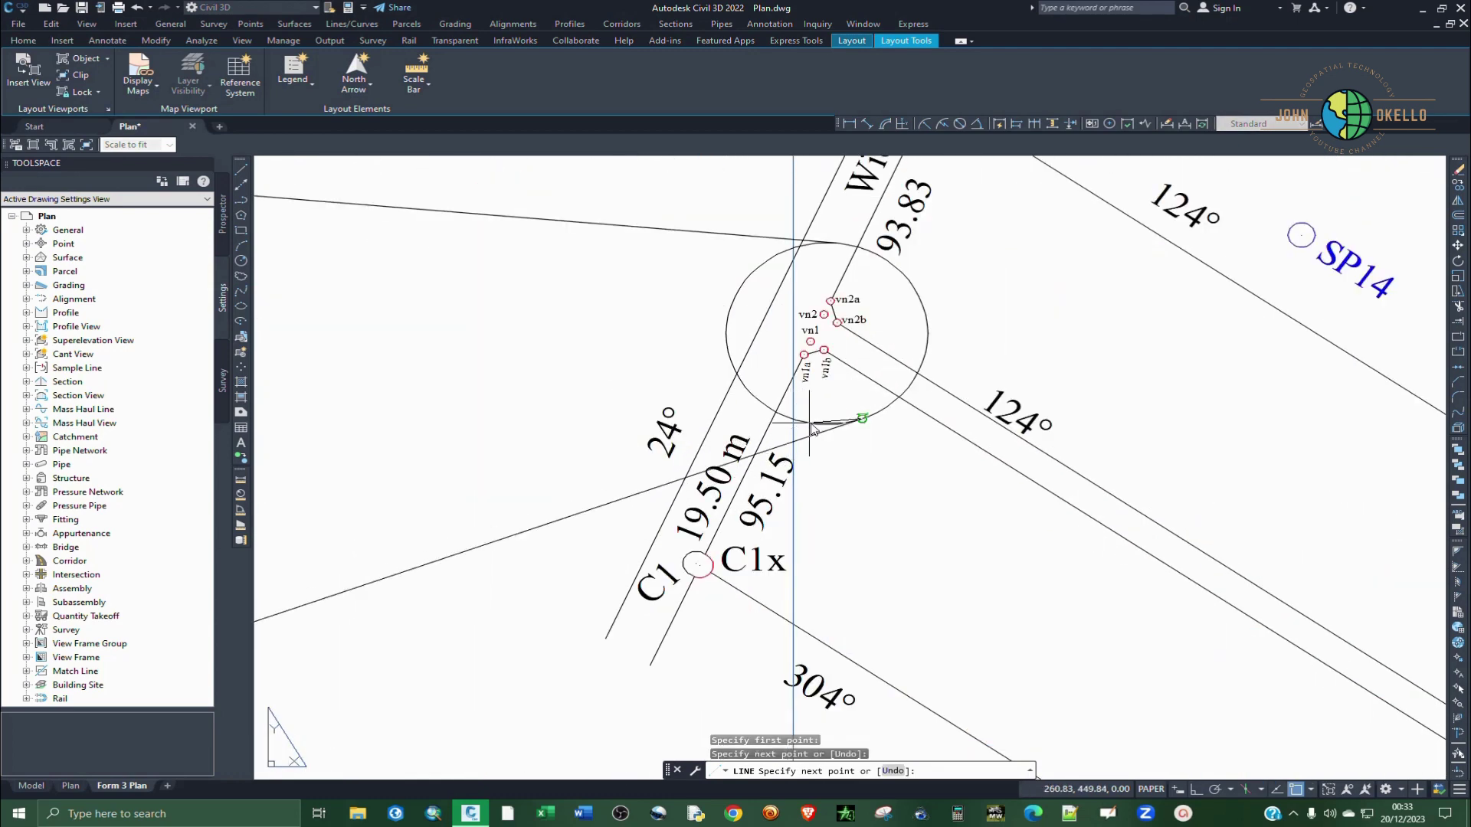
pyautogui.press('Return')
pyautogui.scroll(-6, 933, 484)
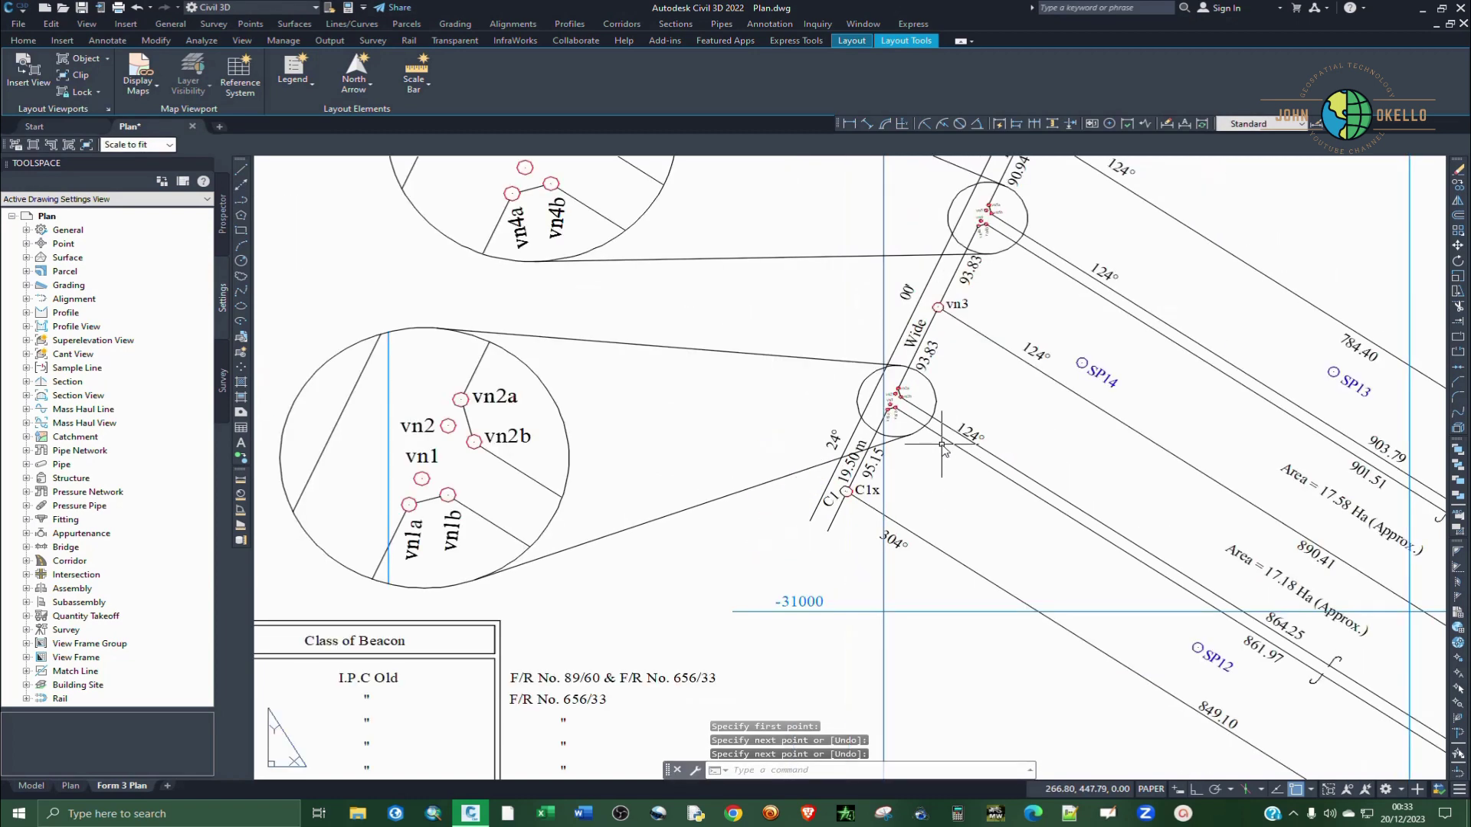
pyautogui.scroll(-2, 885, 418)
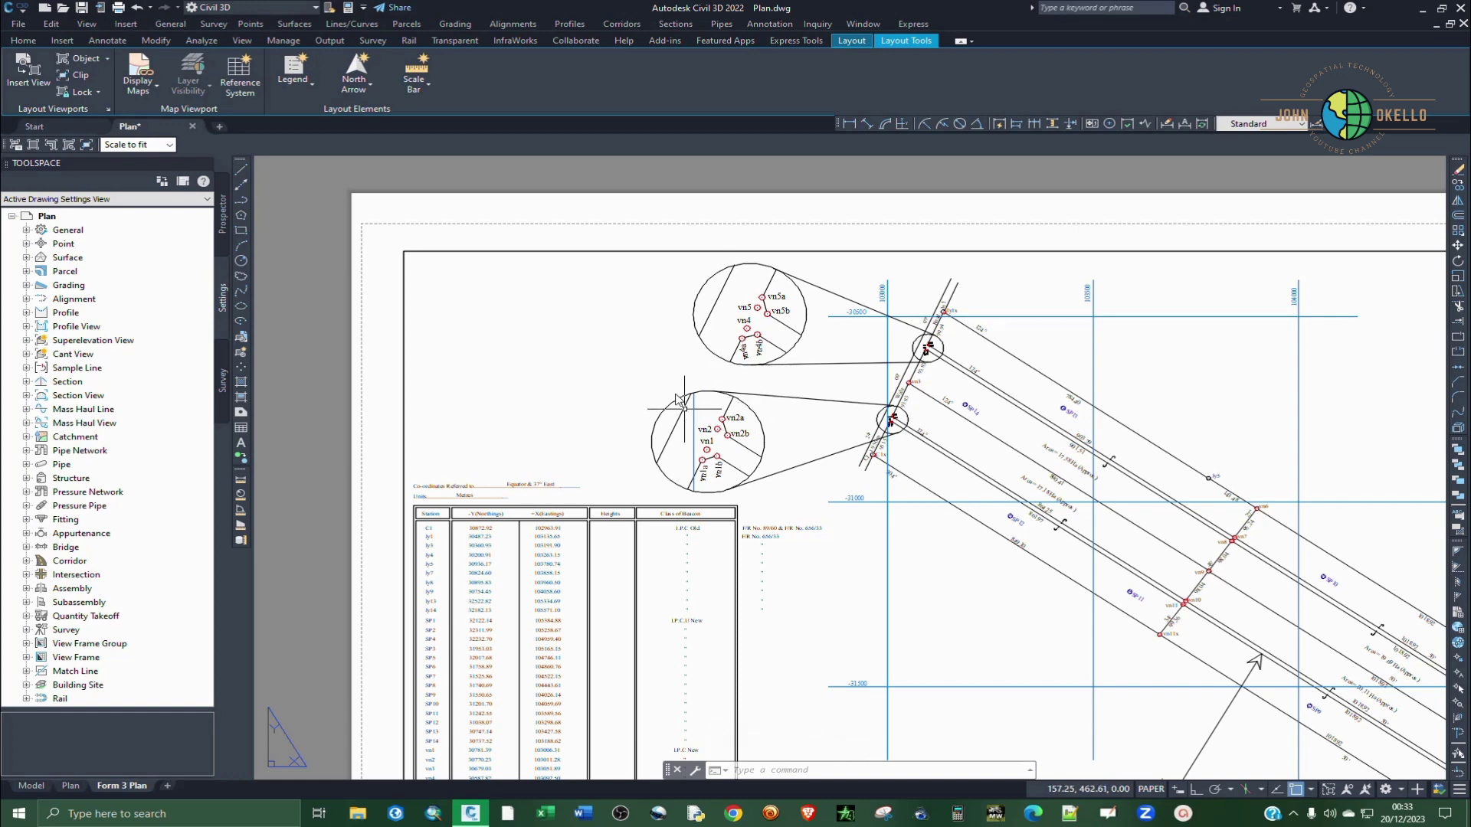
# Zoom out to show the whole Form 3 Plan sheet and save Plan.dwg with Ctrl+S
pyautogui.scroll(-2, 636, 361)
pyautogui.scroll(-2, 676, 365)
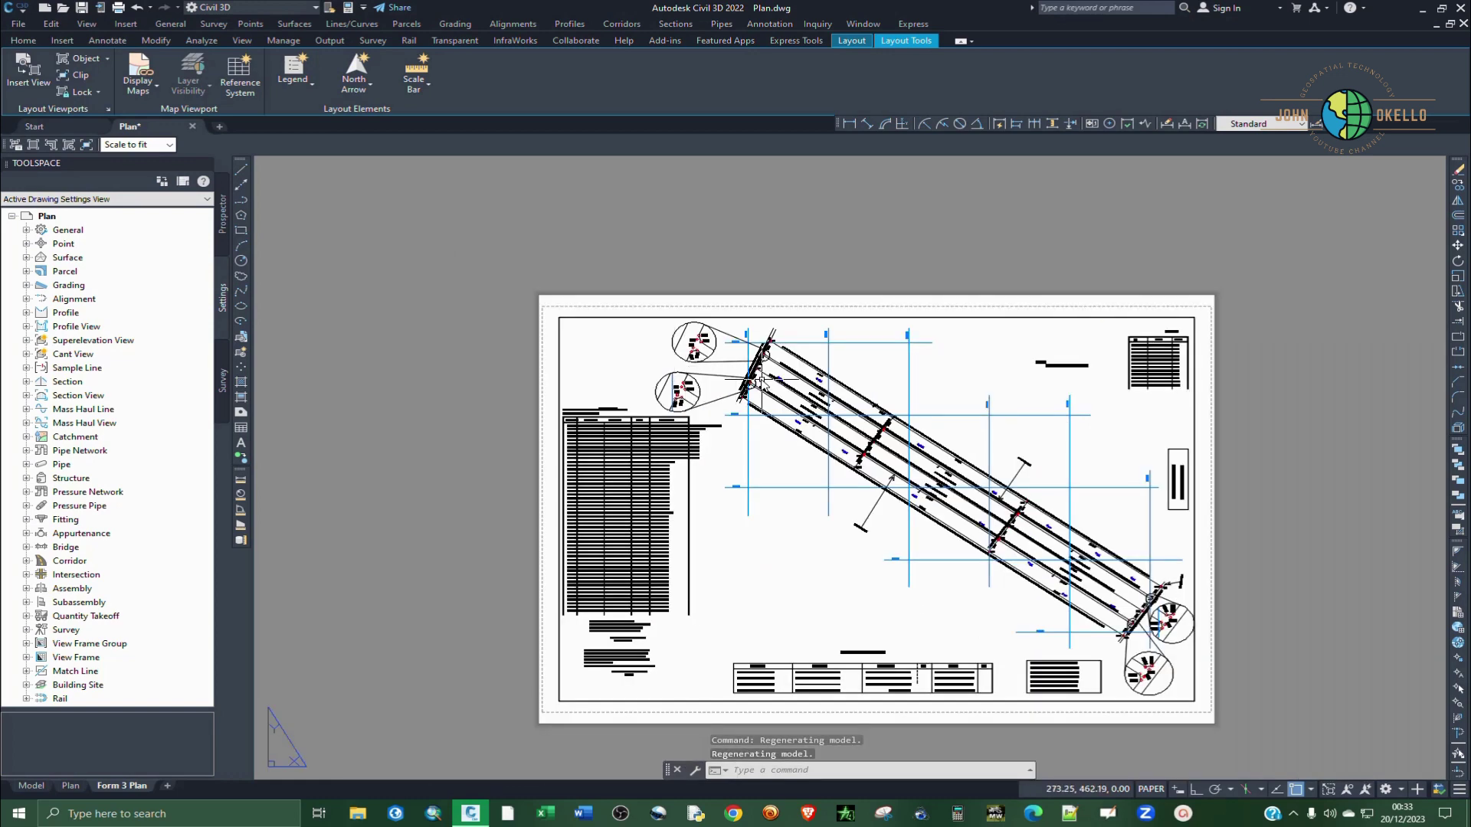
pyautogui.scroll(5, 686, 356)
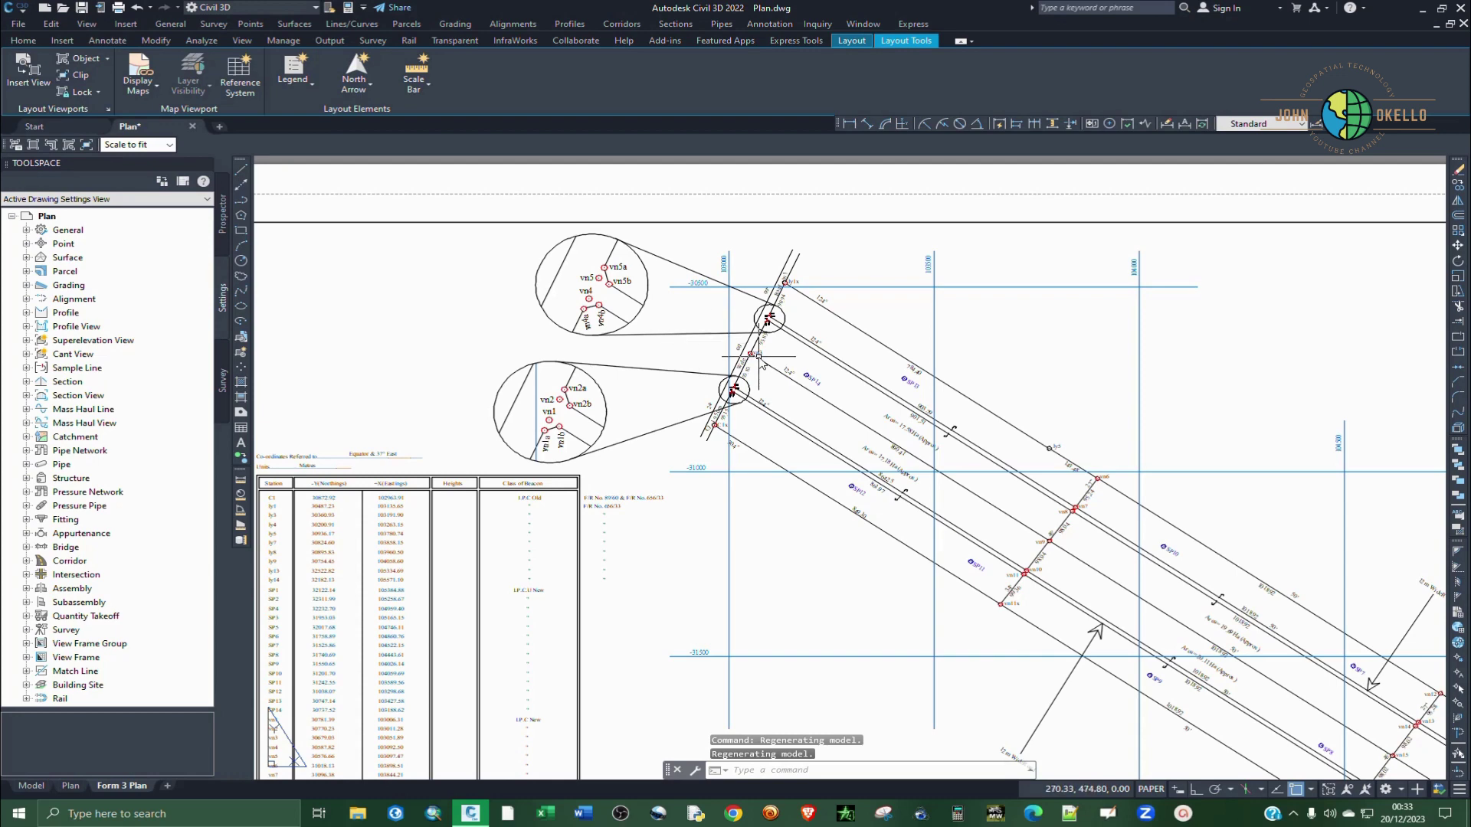
pyautogui.scroll(-4, 759, 367)
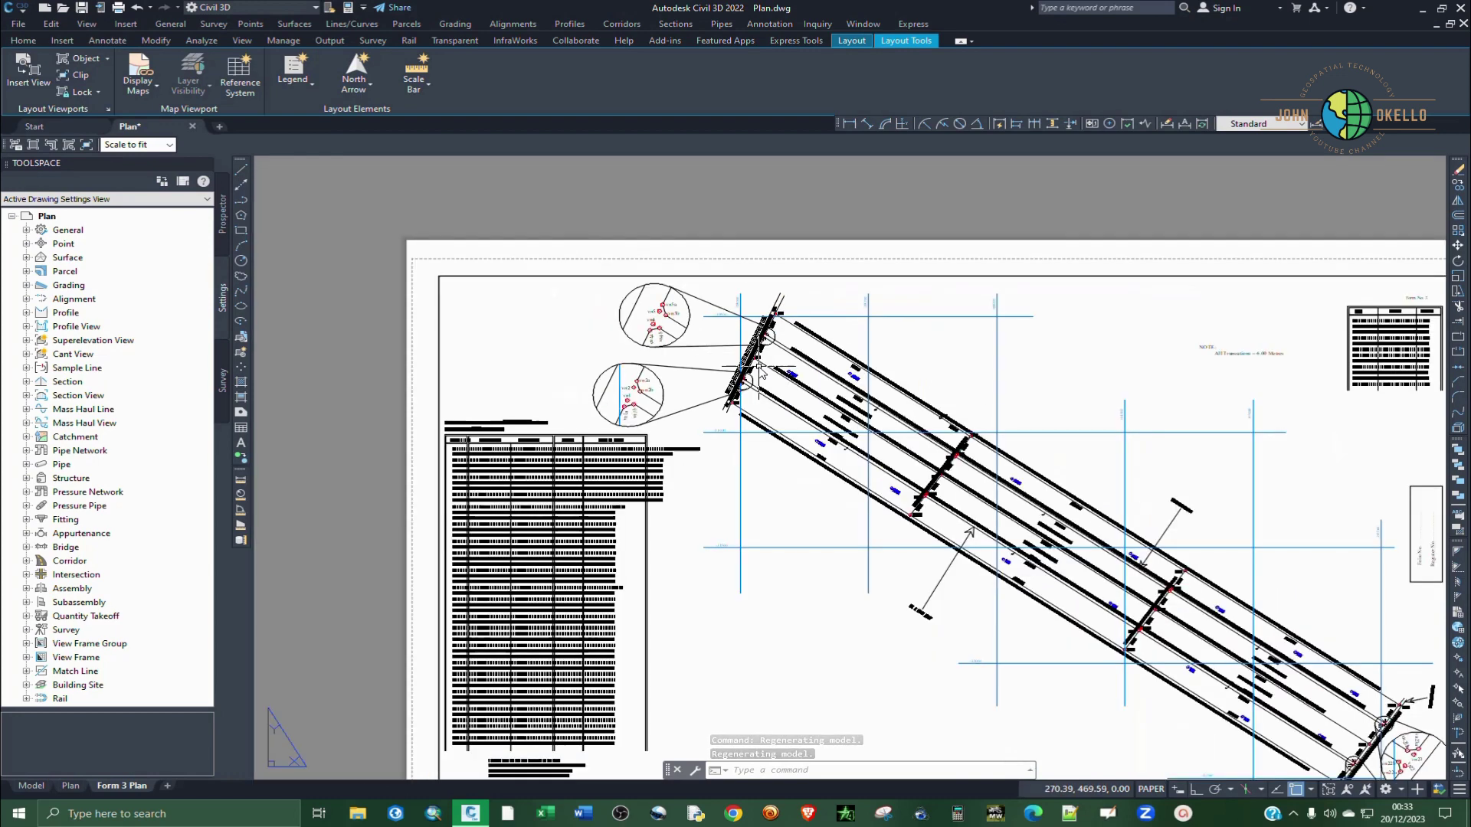
pyautogui.scroll(2, 971, 531)
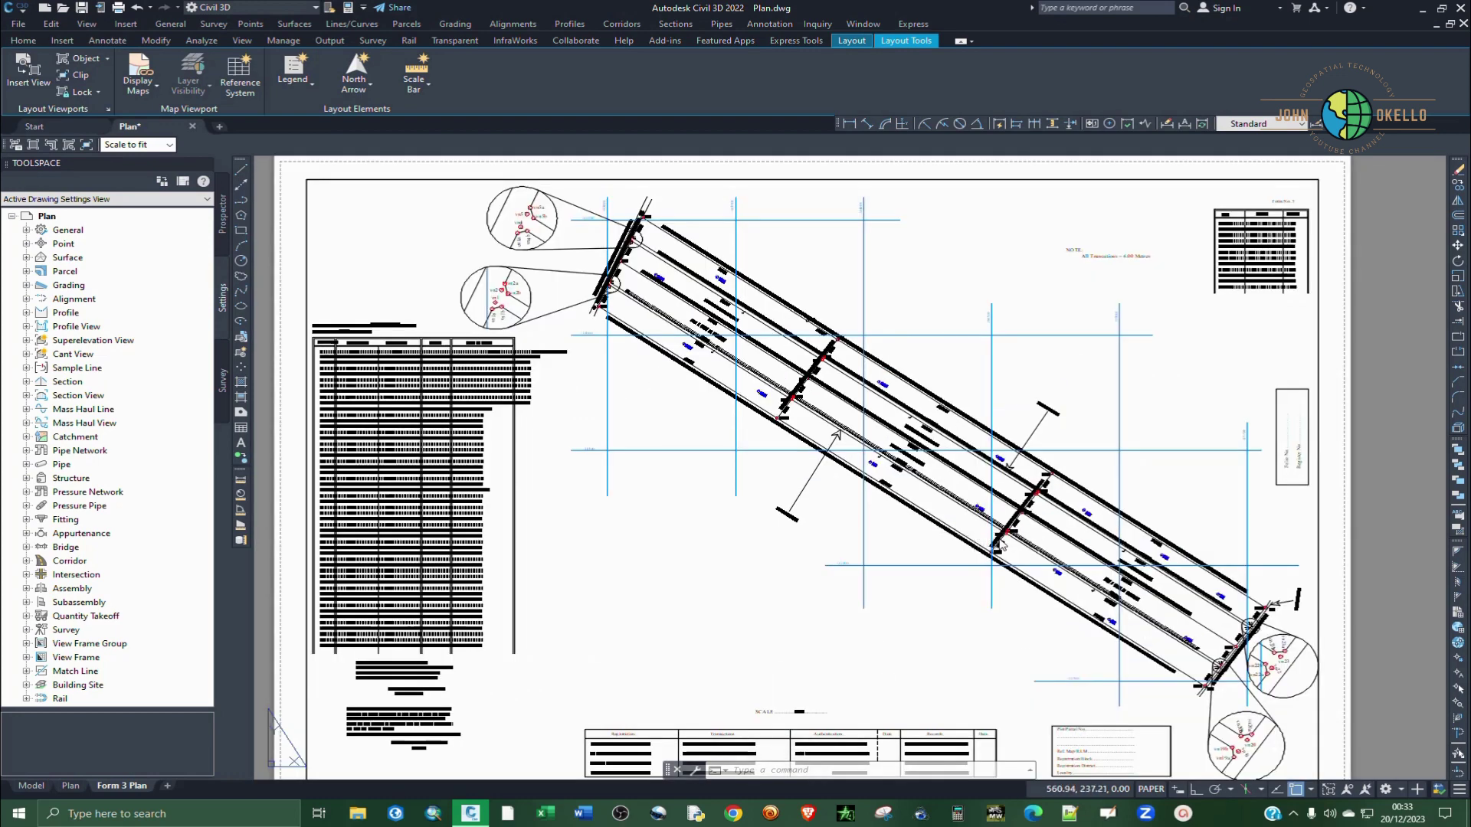
pyautogui.hotkey('ctrl', 's')
pyautogui.scroll(-2, 773, 430)
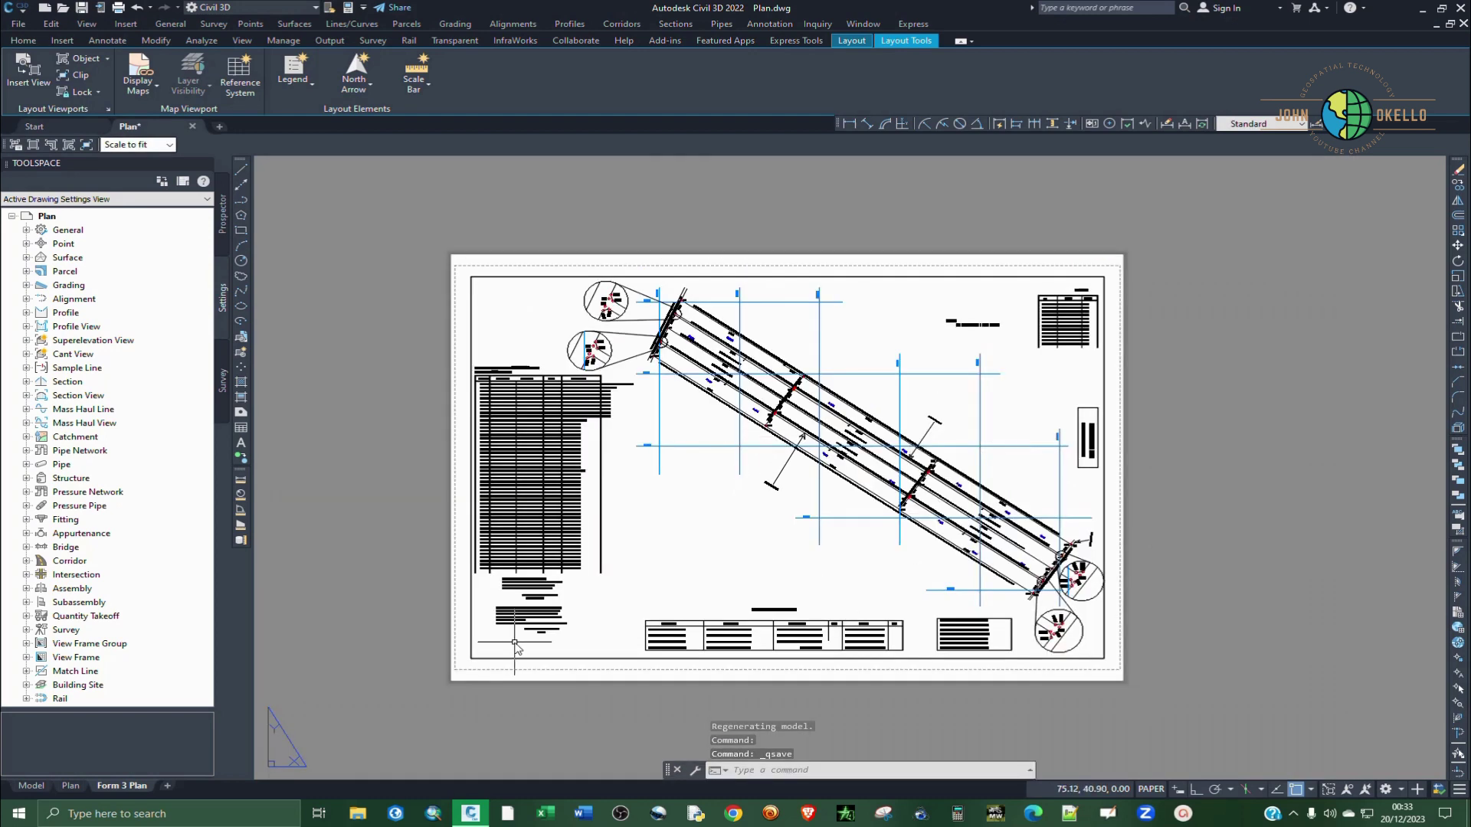
# Plot the Form 3 Plan layout as a single sheet, windowing the sheet corners with Intersection snap
pyautogui.rightClick(127, 786)
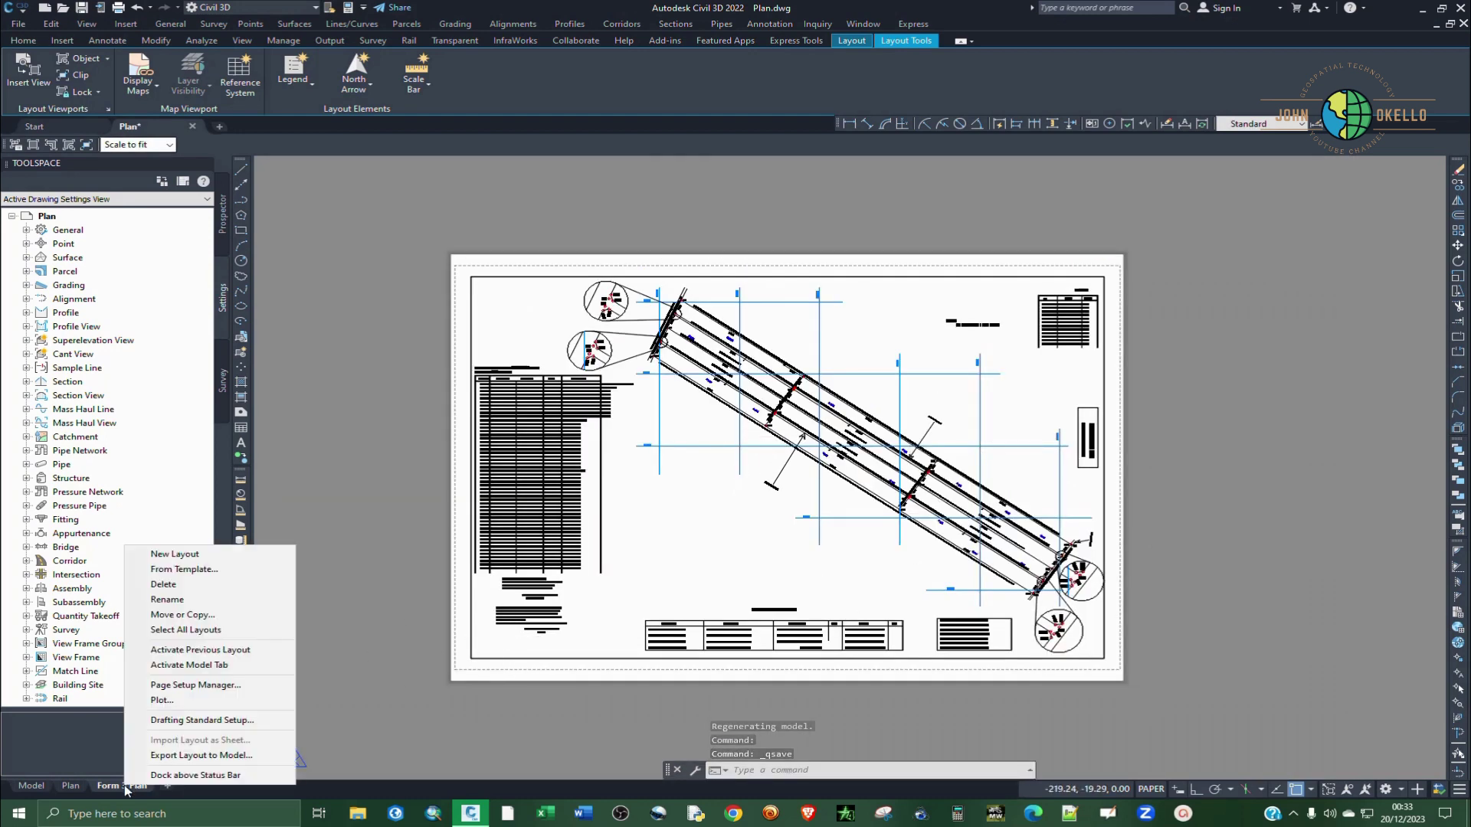
pyautogui.click(167, 701)
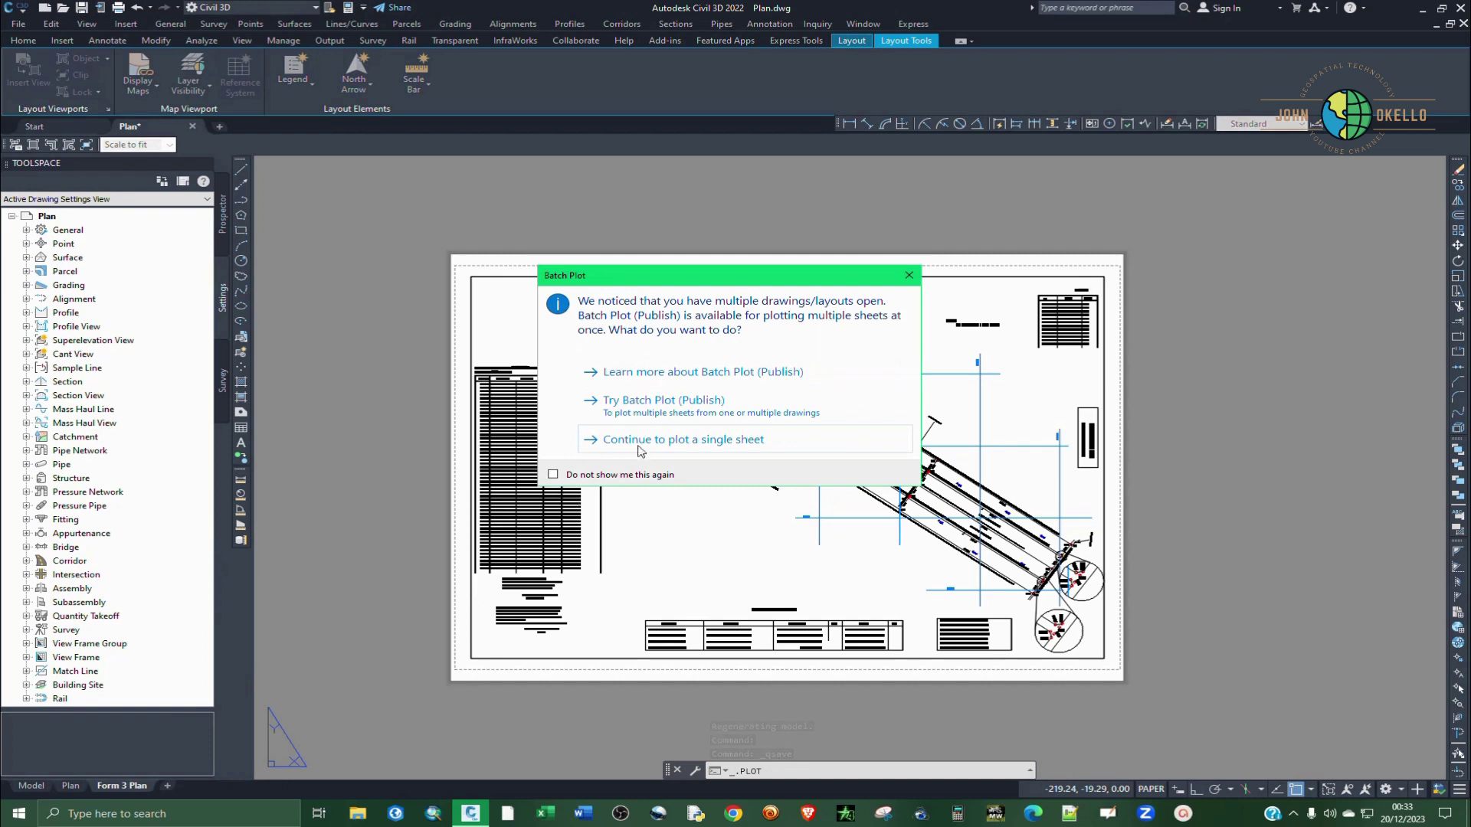
pyautogui.click(909, 276)
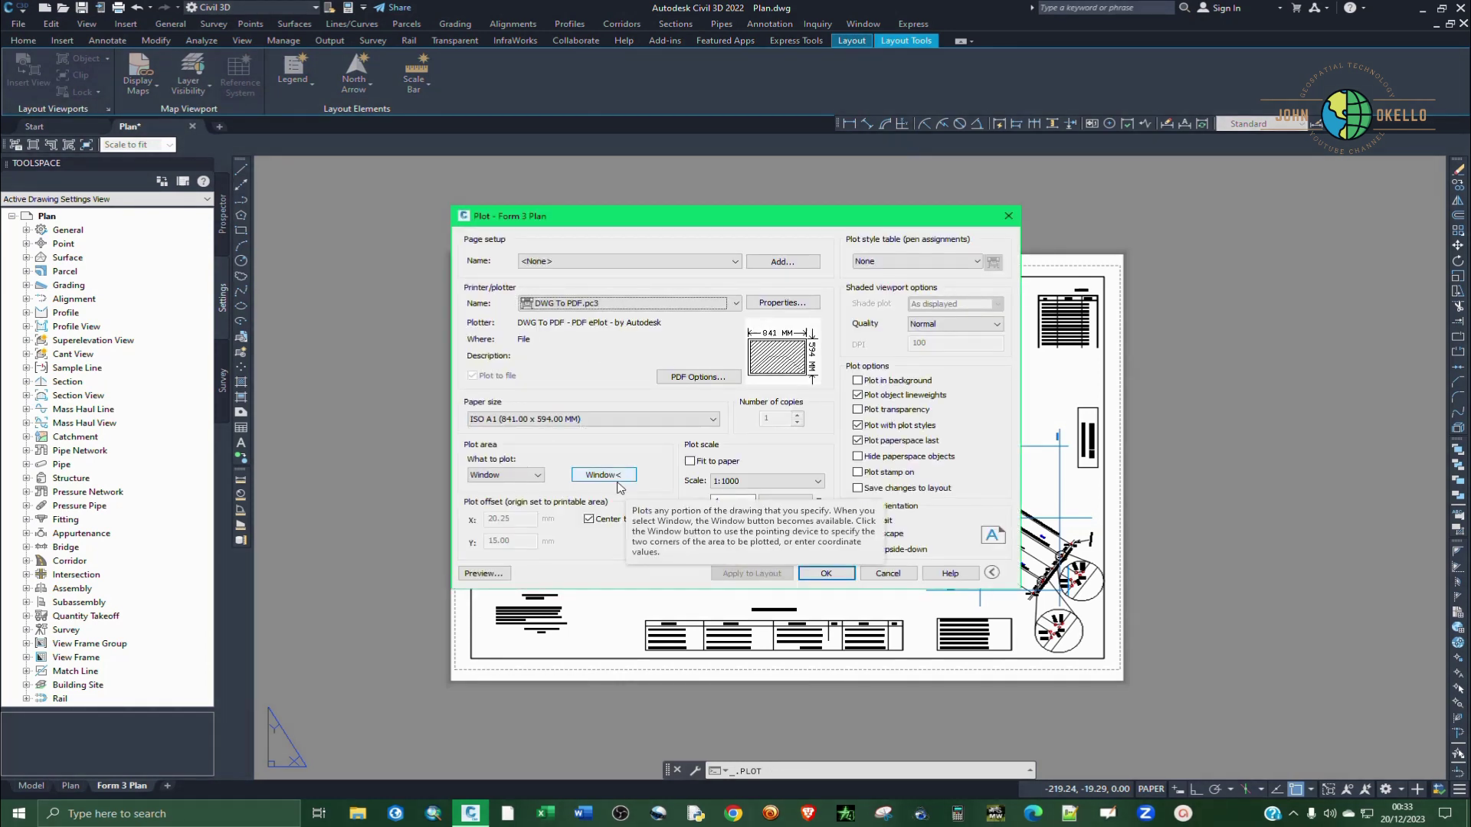
pyautogui.click(604, 475)
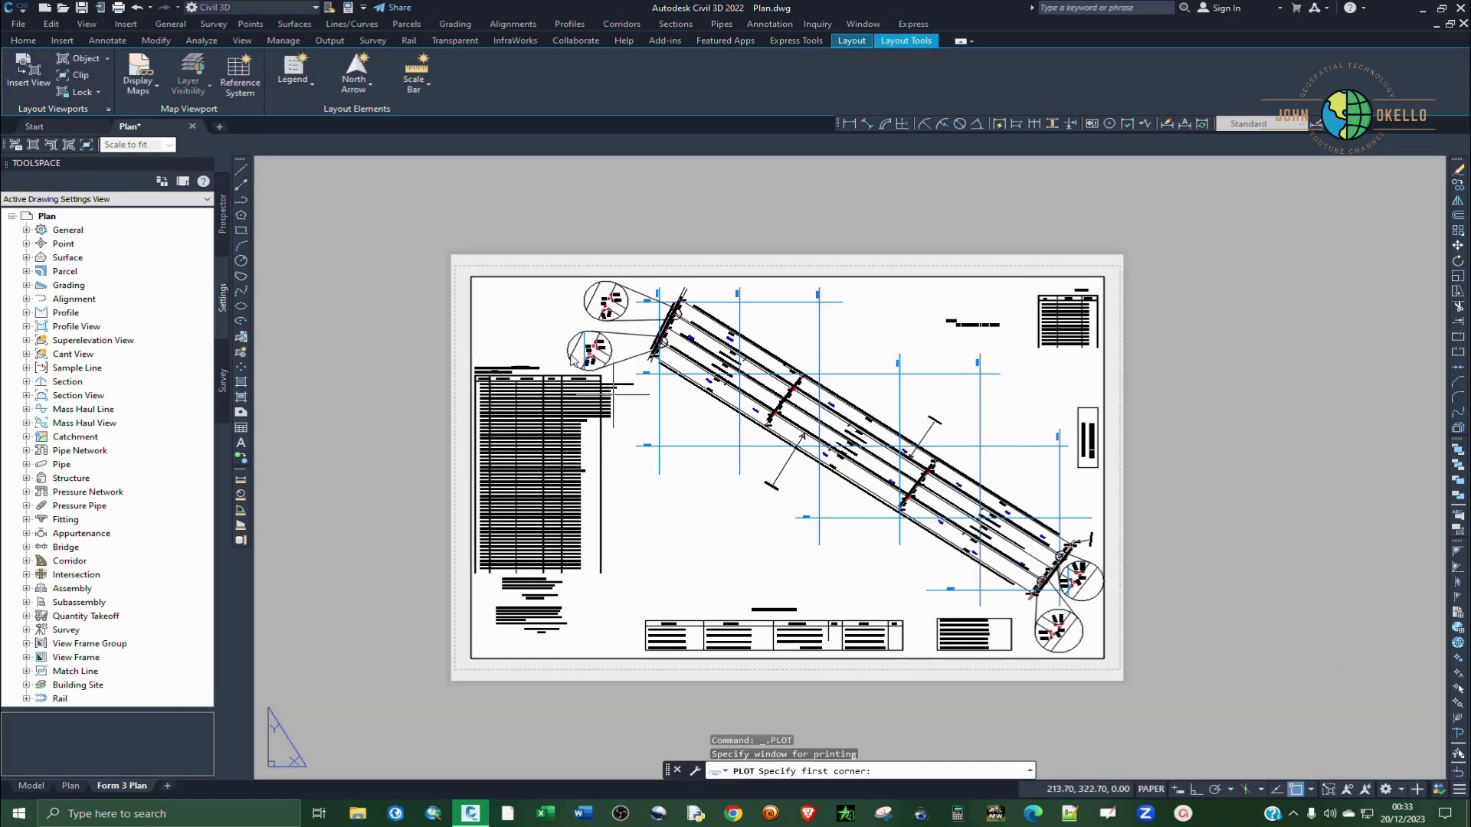
pyautogui.click(1311, 792)
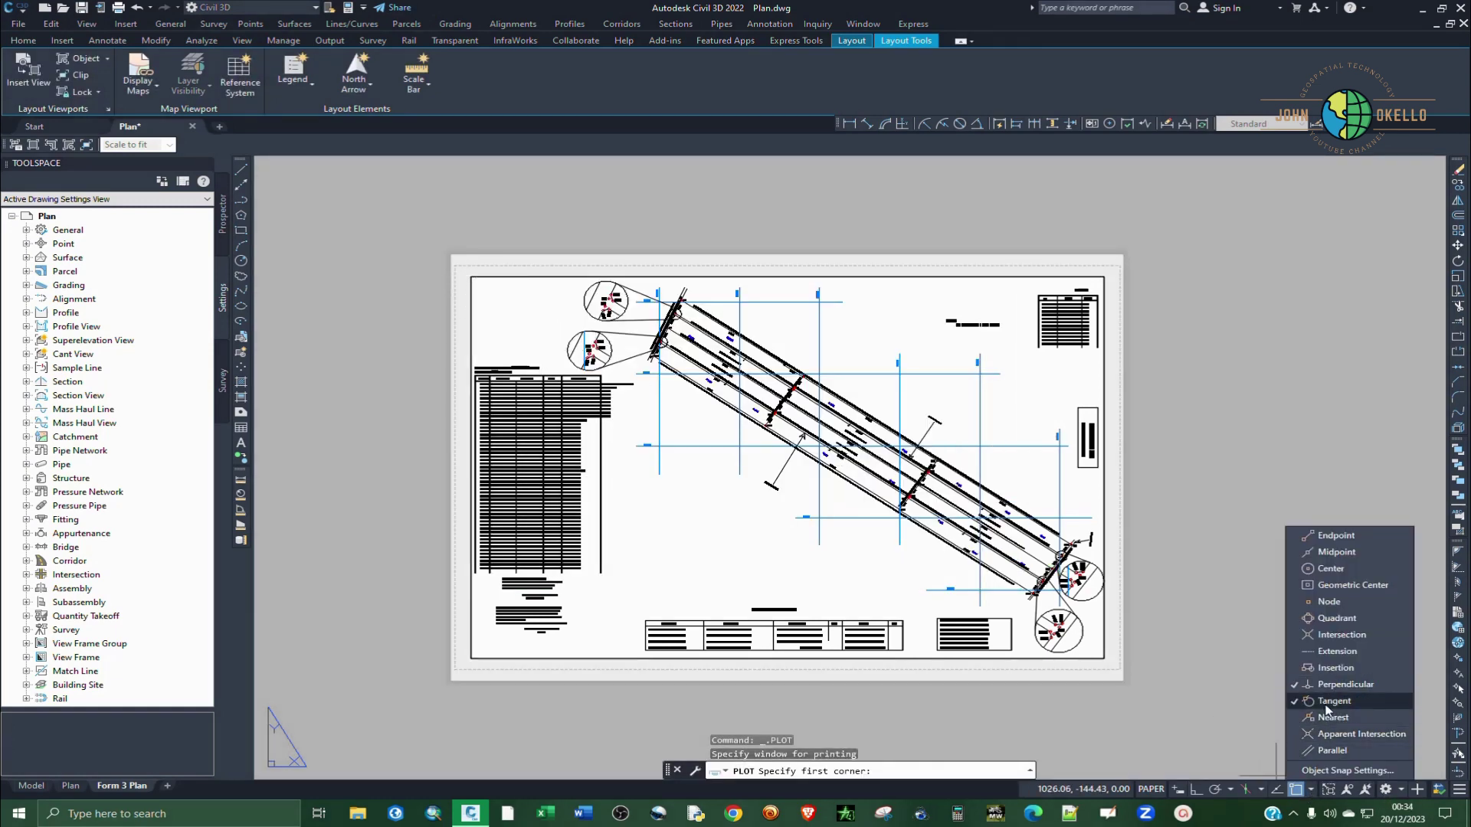
pyautogui.click(1340, 634)
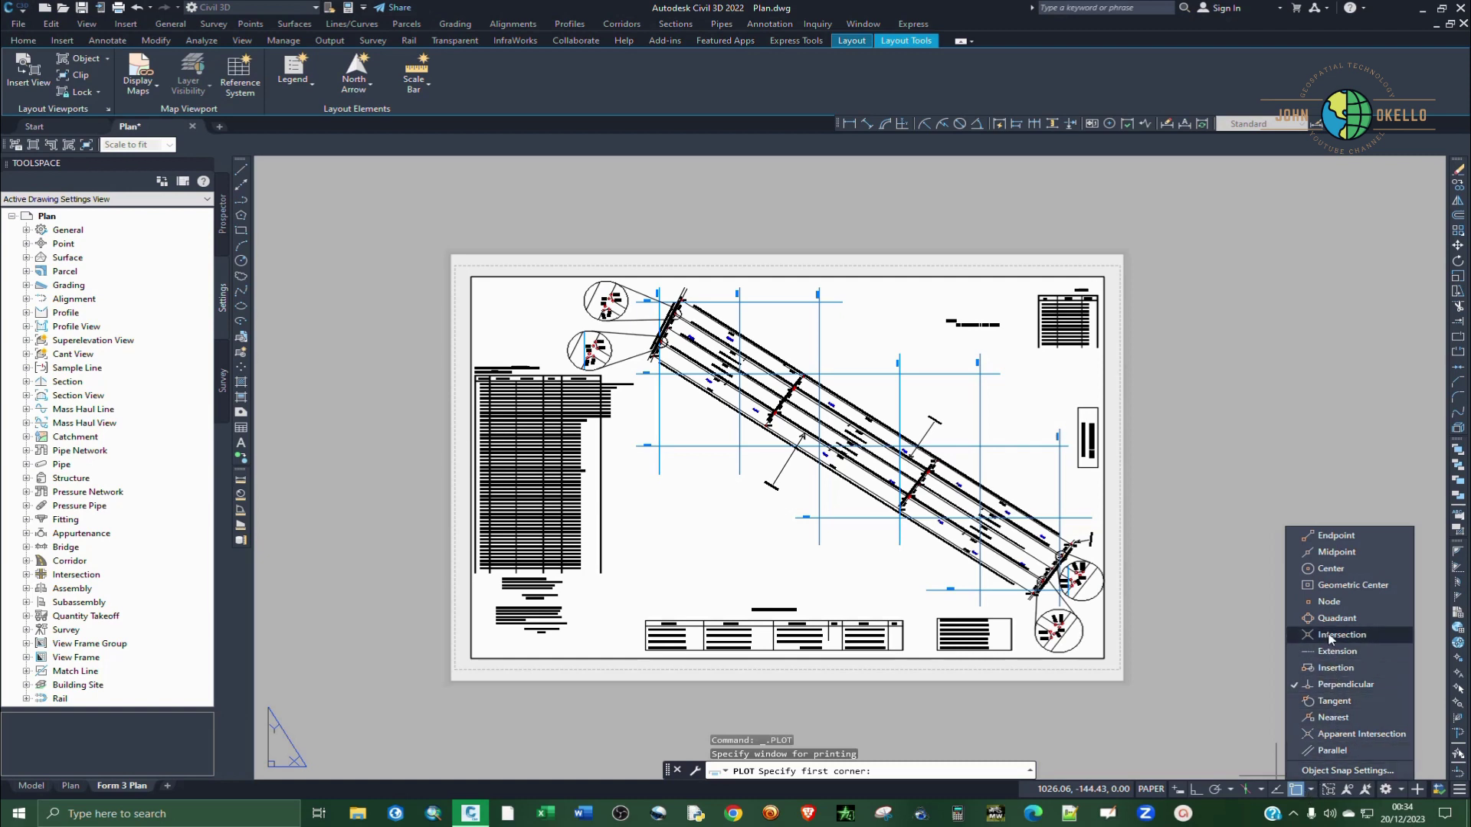
pyautogui.click(1311, 792)
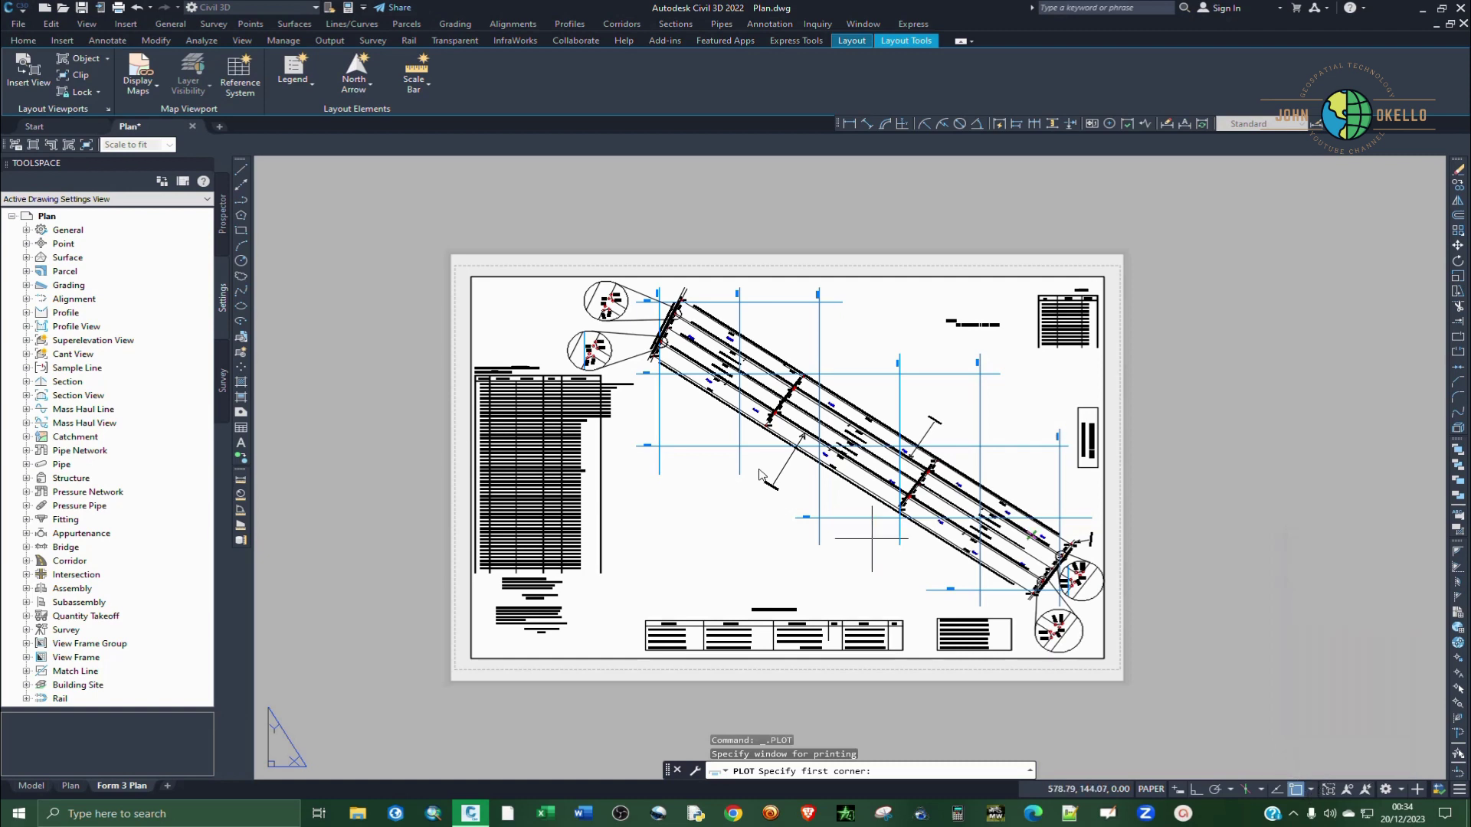
pyautogui.click(470, 277)
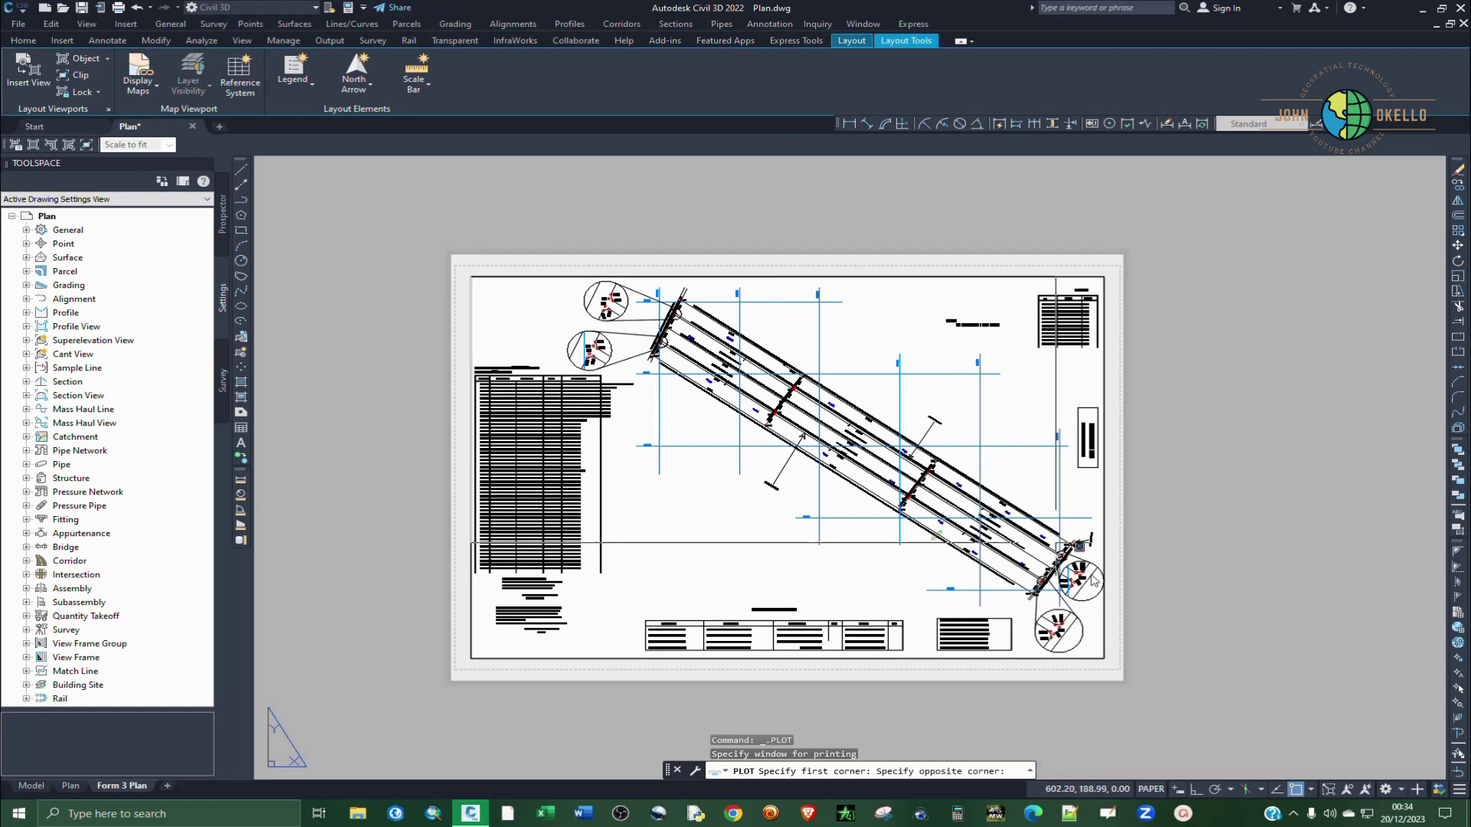
pyautogui.click(1104, 659)
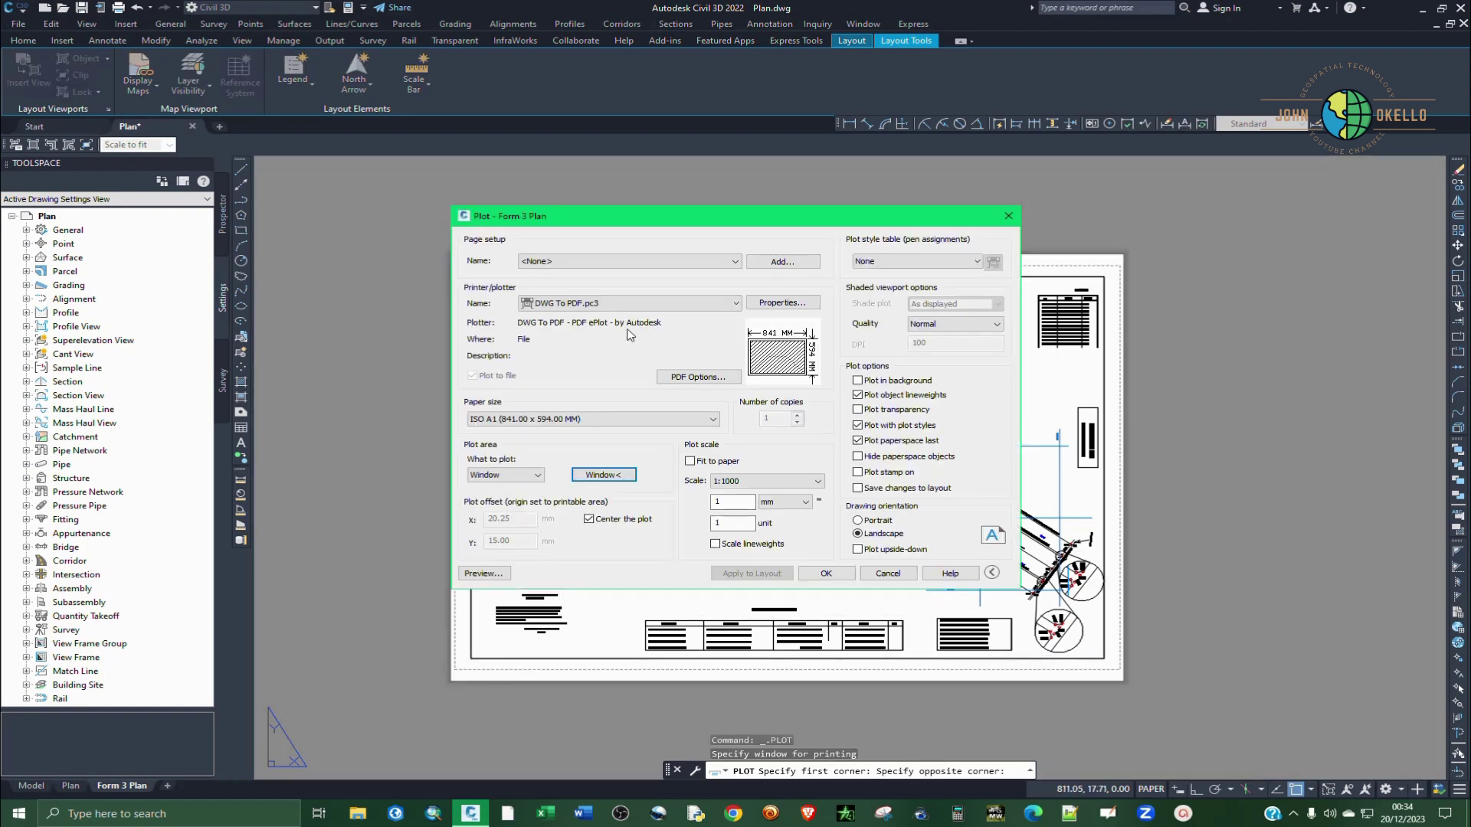
# Save the plot as Plan-Form 3 Plan.pdf in the Desktop's Viewport folder
pyautogui.click(826, 574)
pyautogui.click(537, 369)
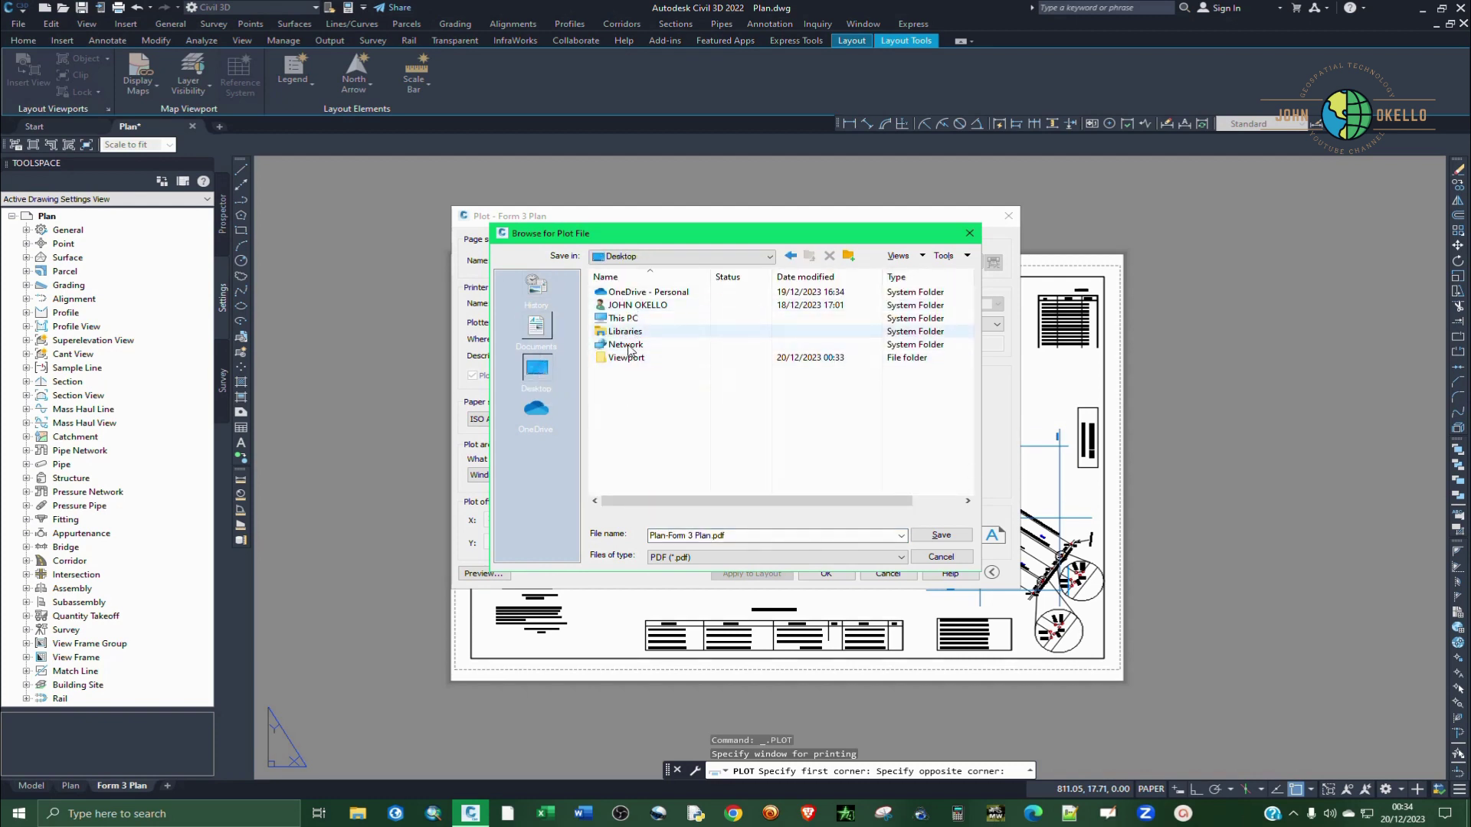
pyautogui.doubleClick(627, 358)
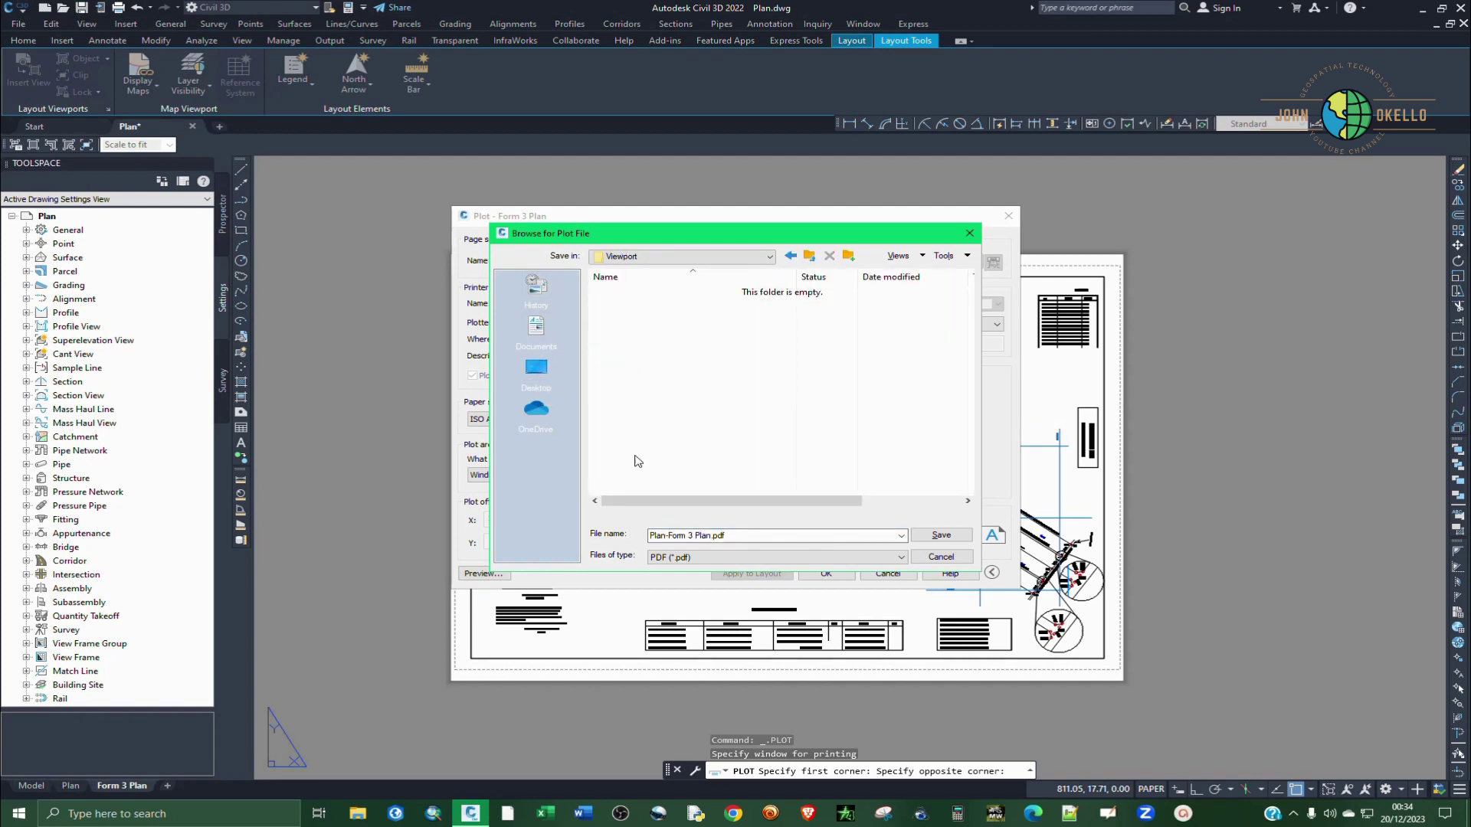
pyautogui.click(947, 536)
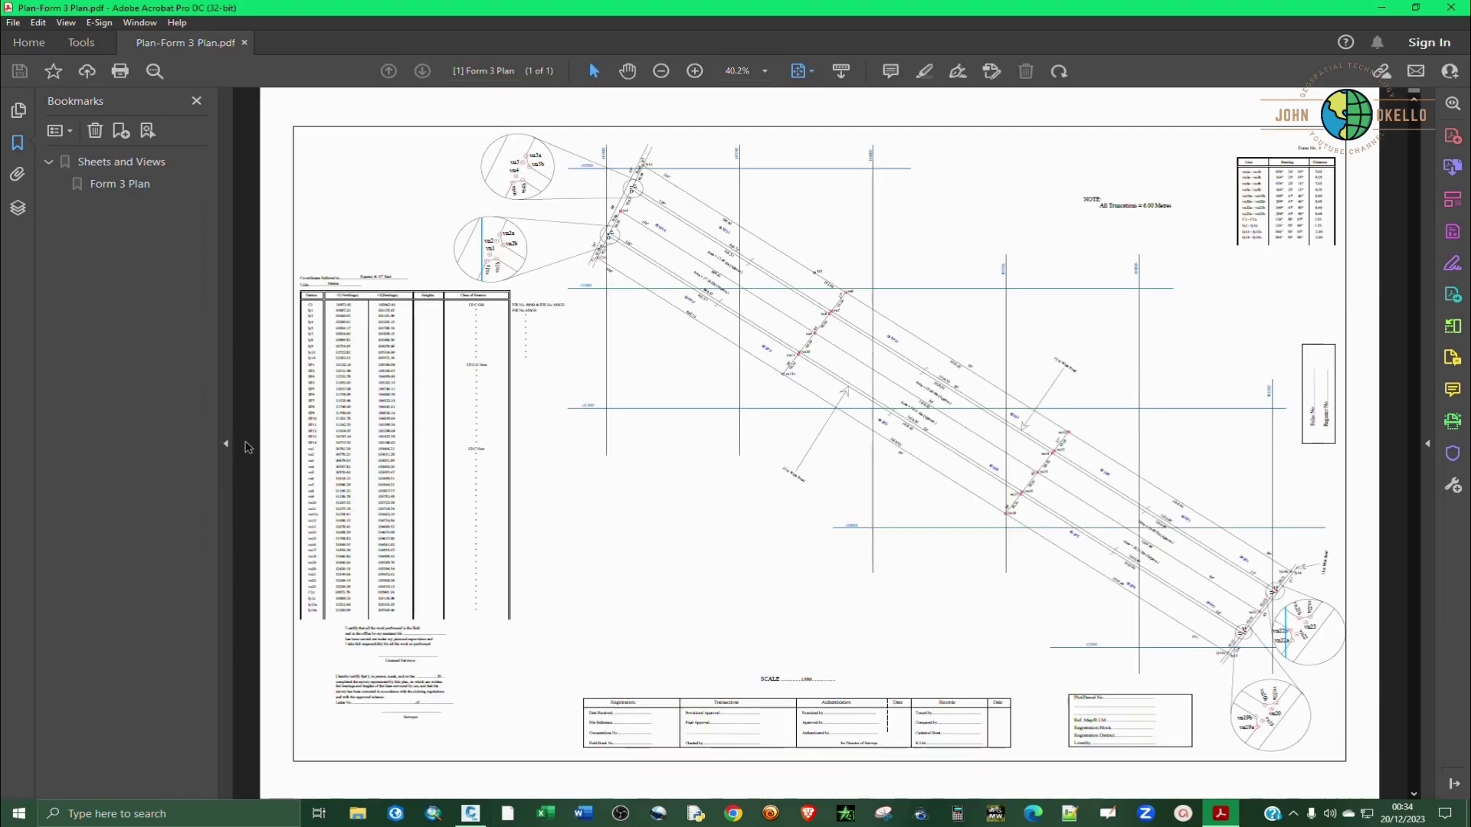
# Hide the Bookmarks pane and view the PDF at 100% zoom
pyautogui.click(228, 443)
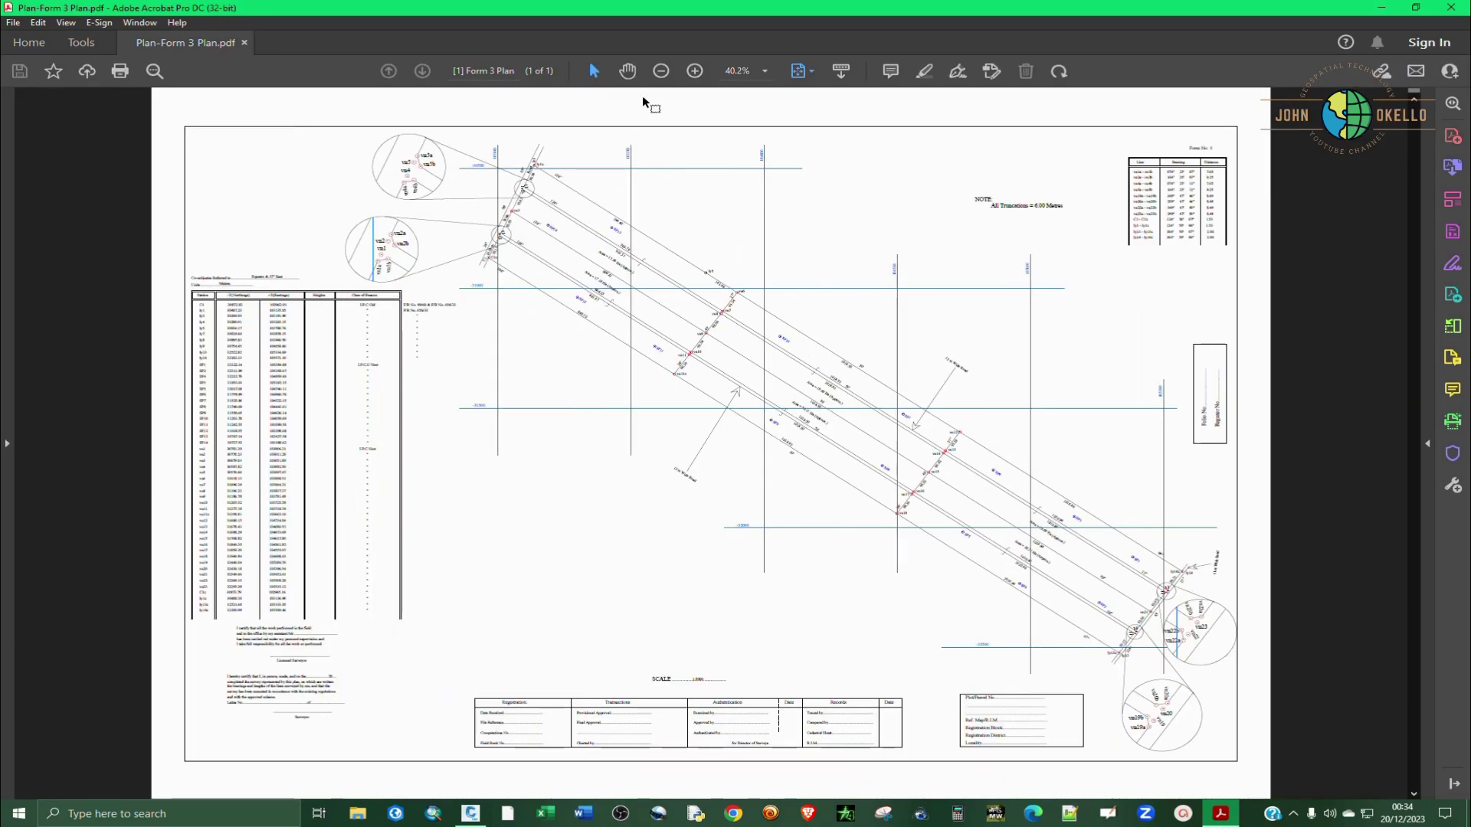
pyautogui.click(765, 71)
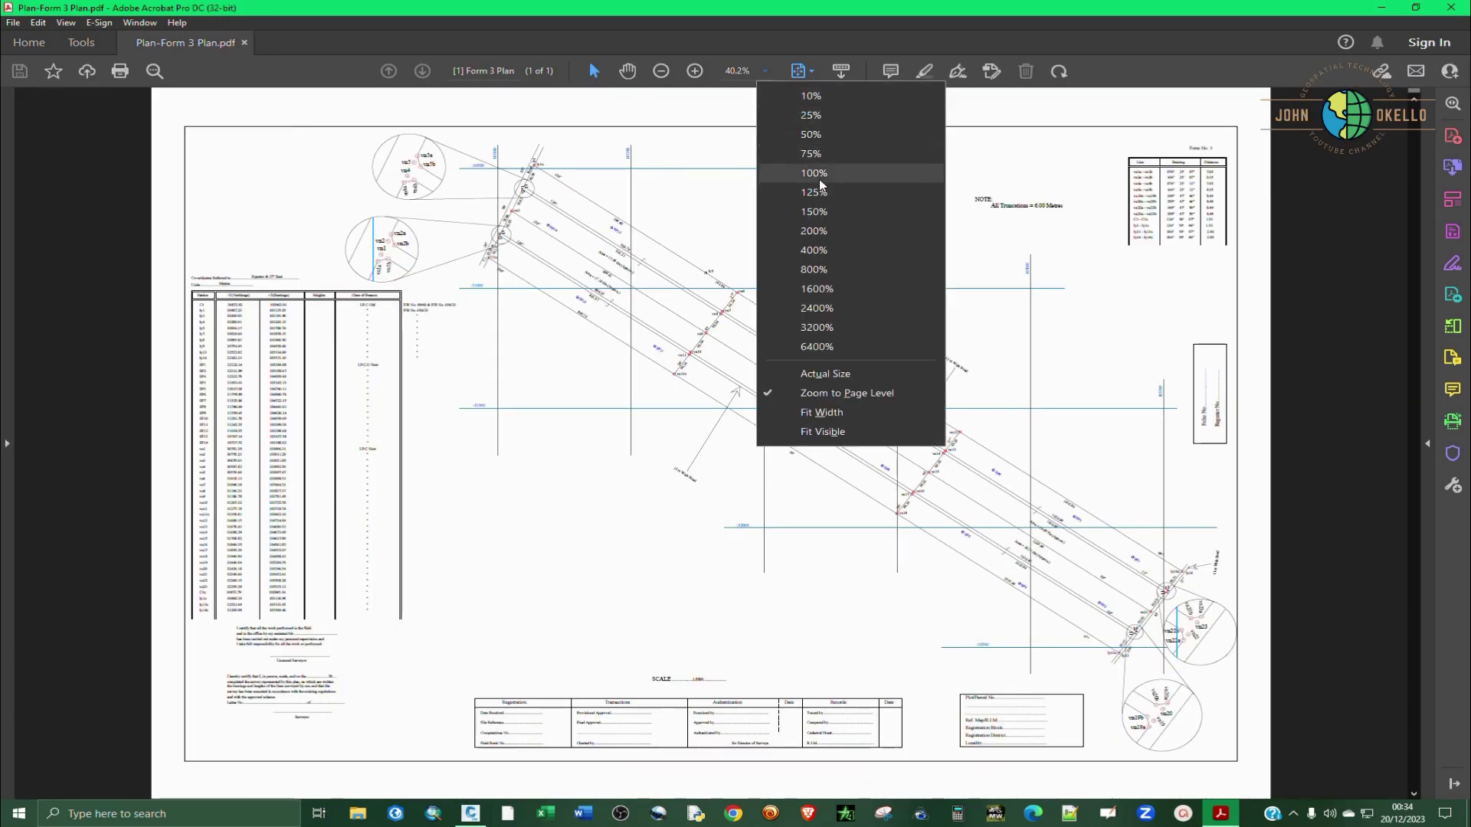
pyautogui.click(820, 173)
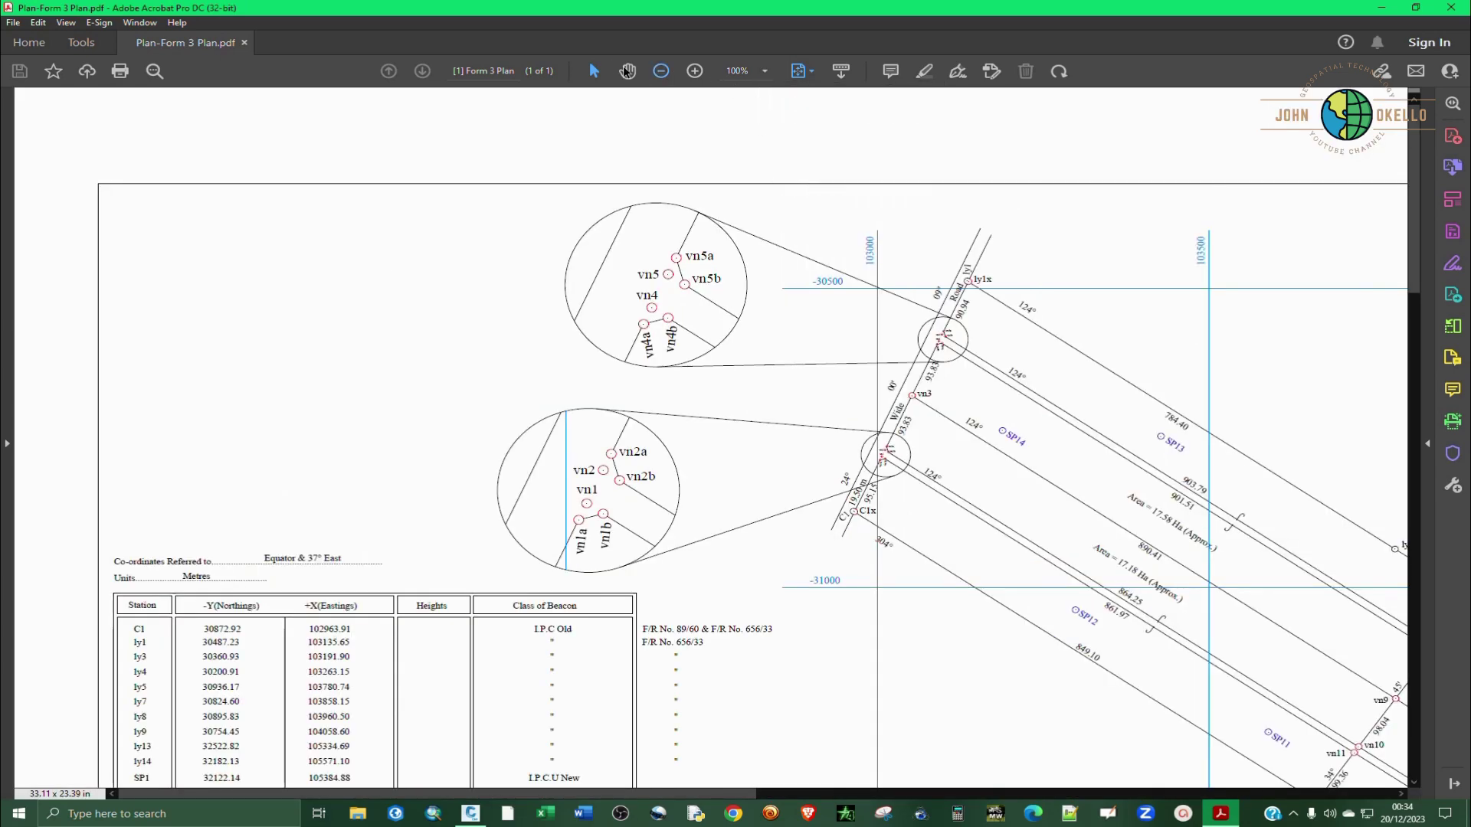
pyautogui.scroll(-3, 743, 338)
pyautogui.scroll(-5, 743, 338)
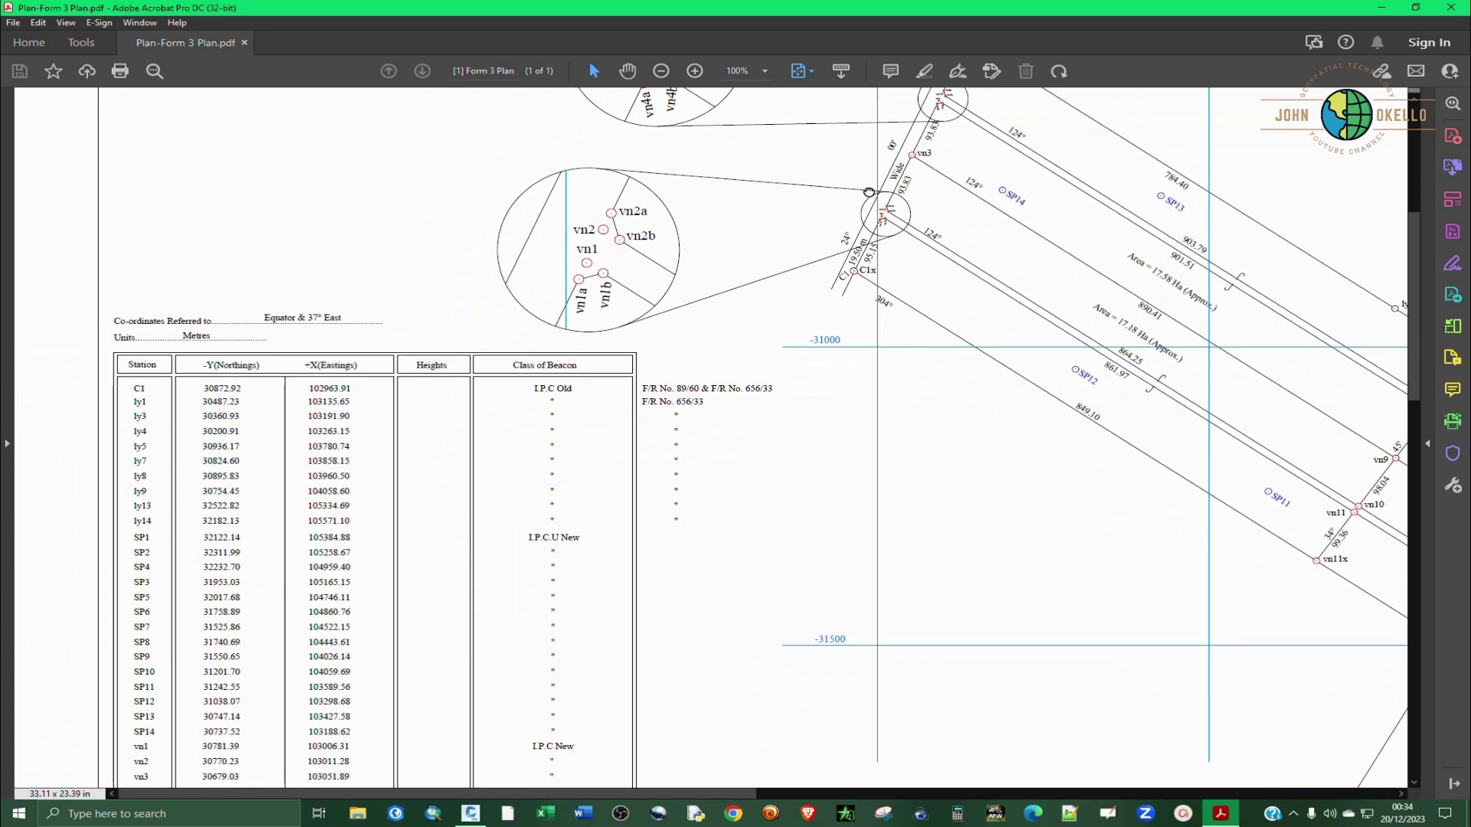
# Pan with the Hand tool to bring the detail circles and coordinate table into view
pyautogui.press('h')
pyautogui.moveTo(499, 535); pyautogui.dragTo(1078, 535)
pyautogui.moveTo(532, 505); pyautogui.dragTo(889, 719)
pyautogui.moveTo(550, 295)
pyautogui.mouseDown()
pyautogui.moveTo(650, 325)
pyautogui.moveTo(705, 526)
pyautogui.moveTo(598, 232)
pyautogui.moveTo(621, 485)
pyautogui.mouseUp()
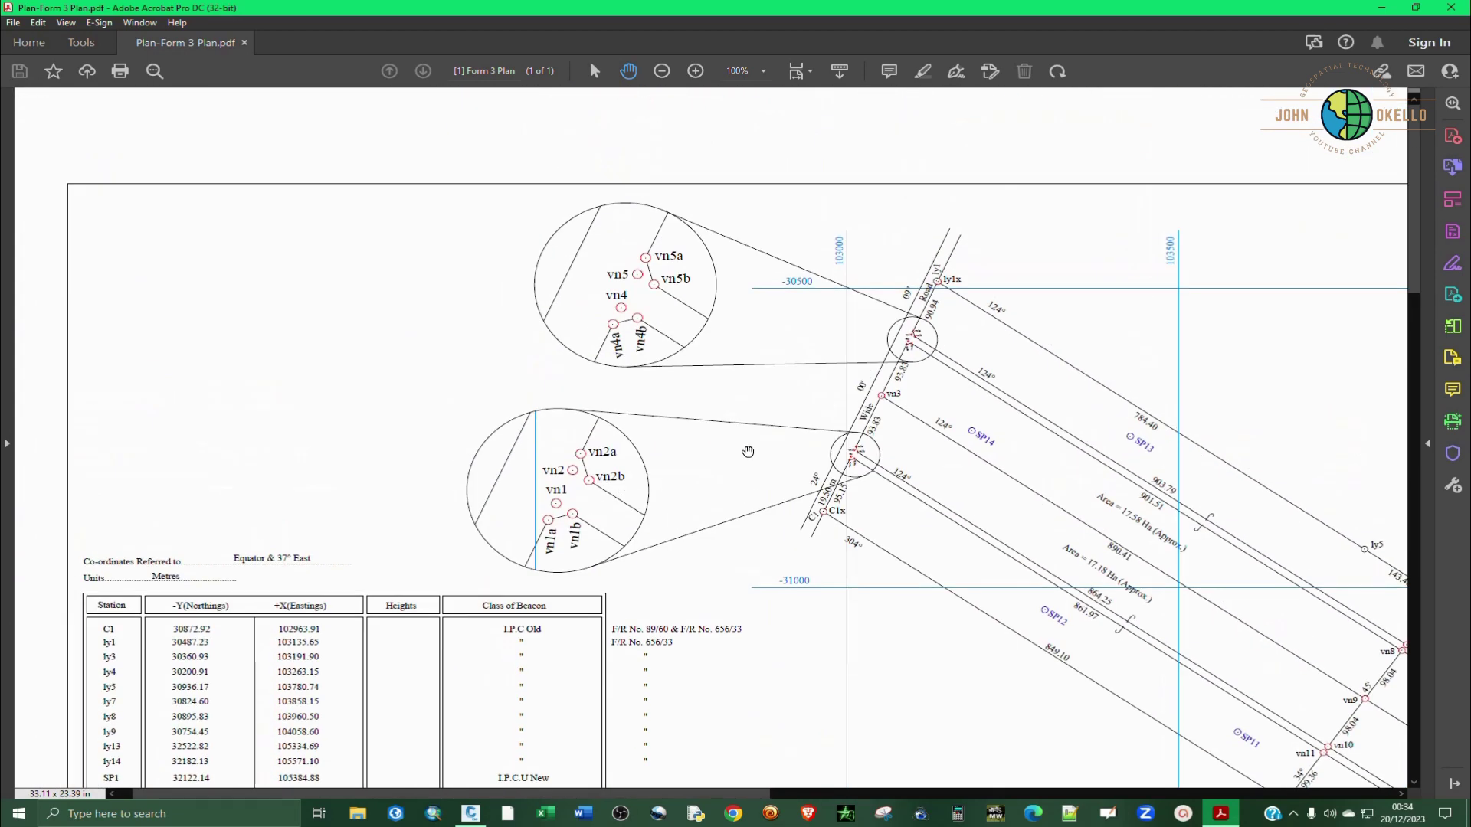